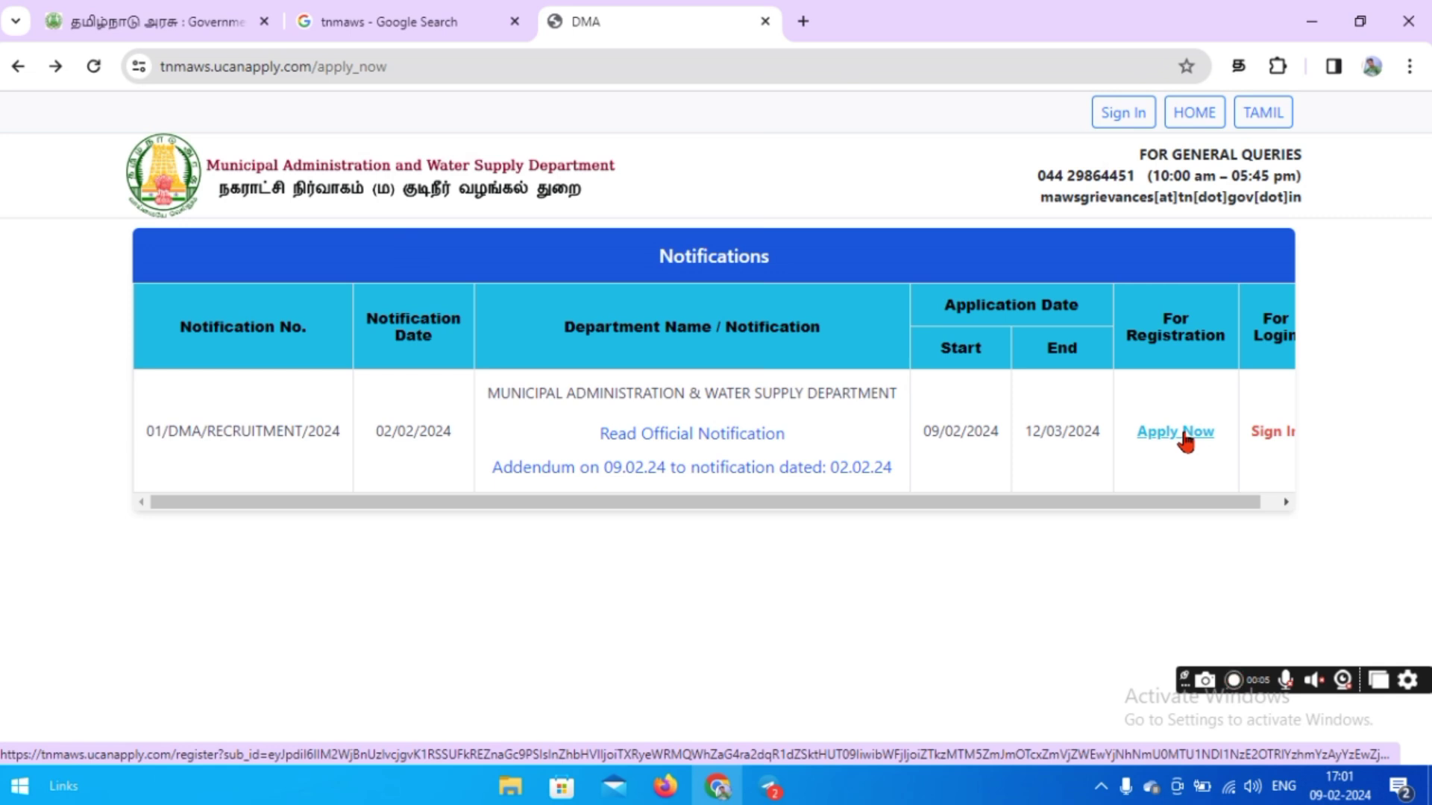
Begin DMA registration and enter the applicant's full name as per SSLC, initial and e-mail address.
left_click(1184, 436)
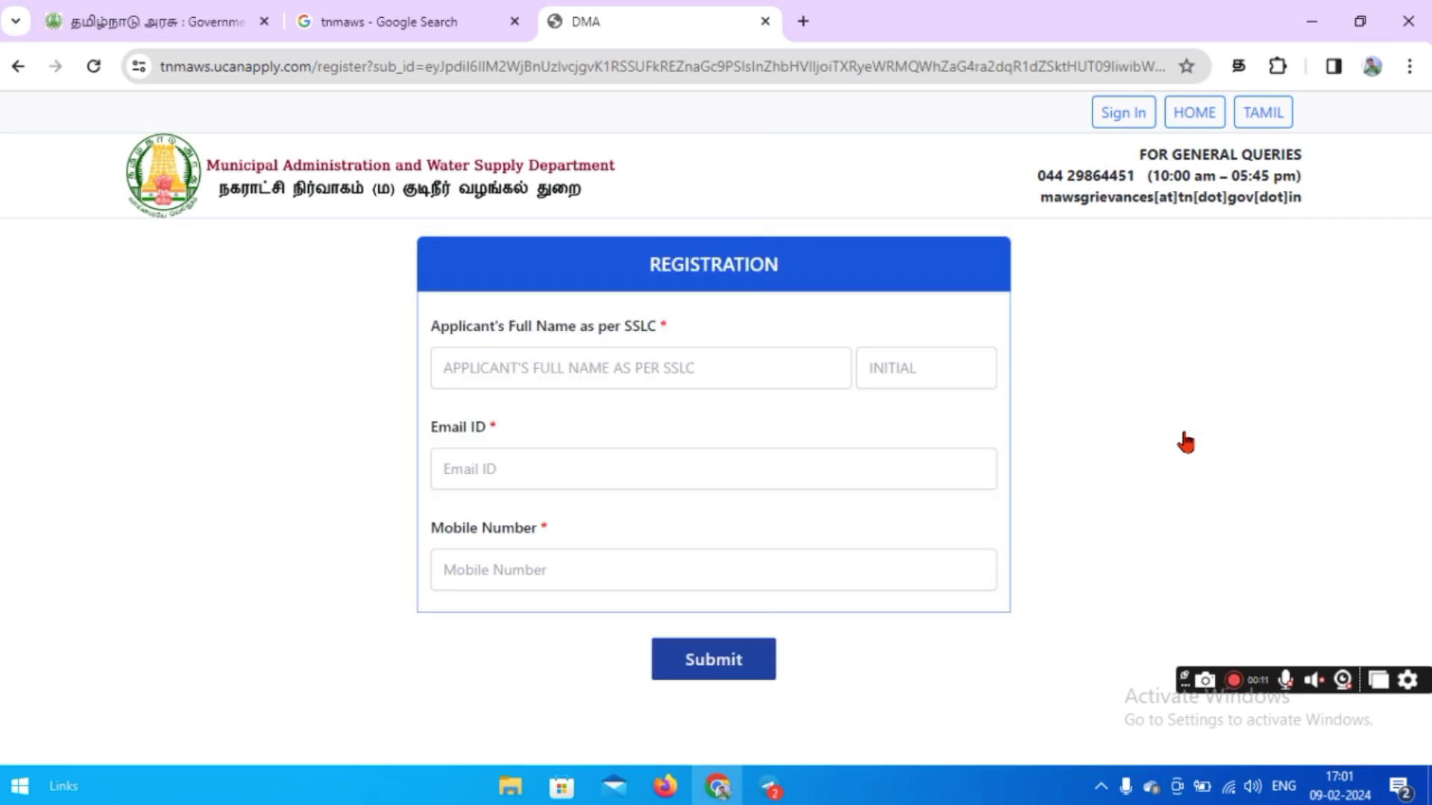
left_click(742, 378)
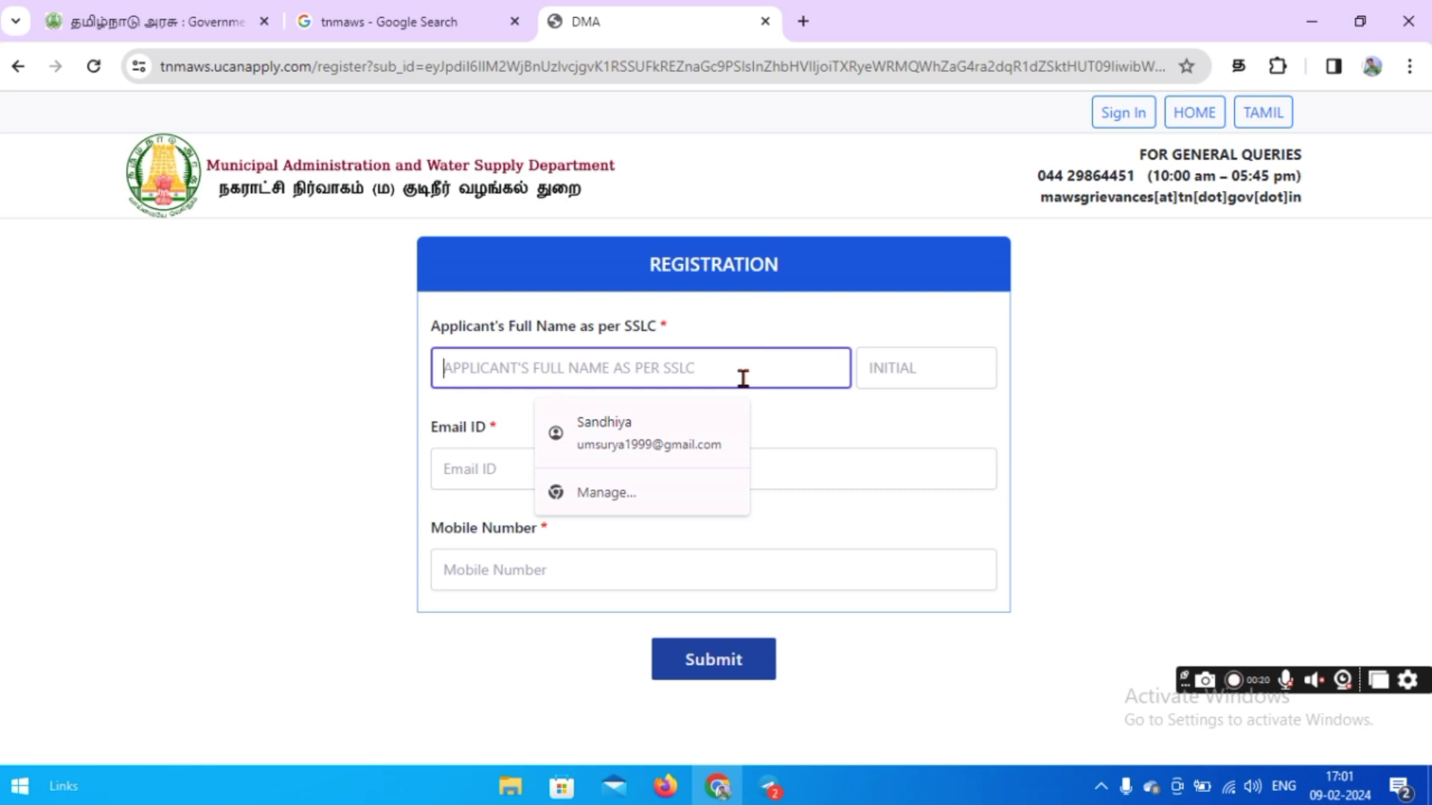
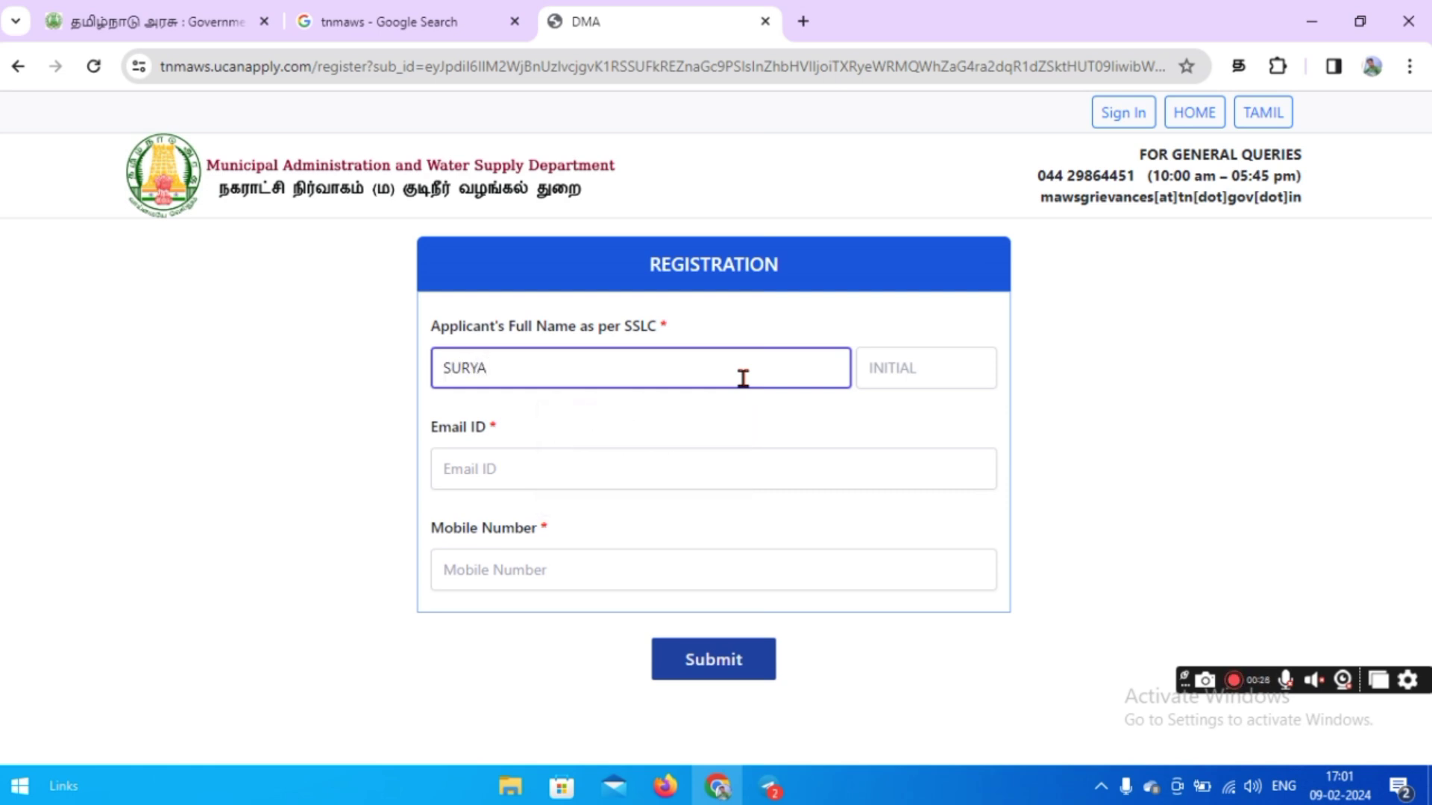
left_click(901, 376)
type("UM")
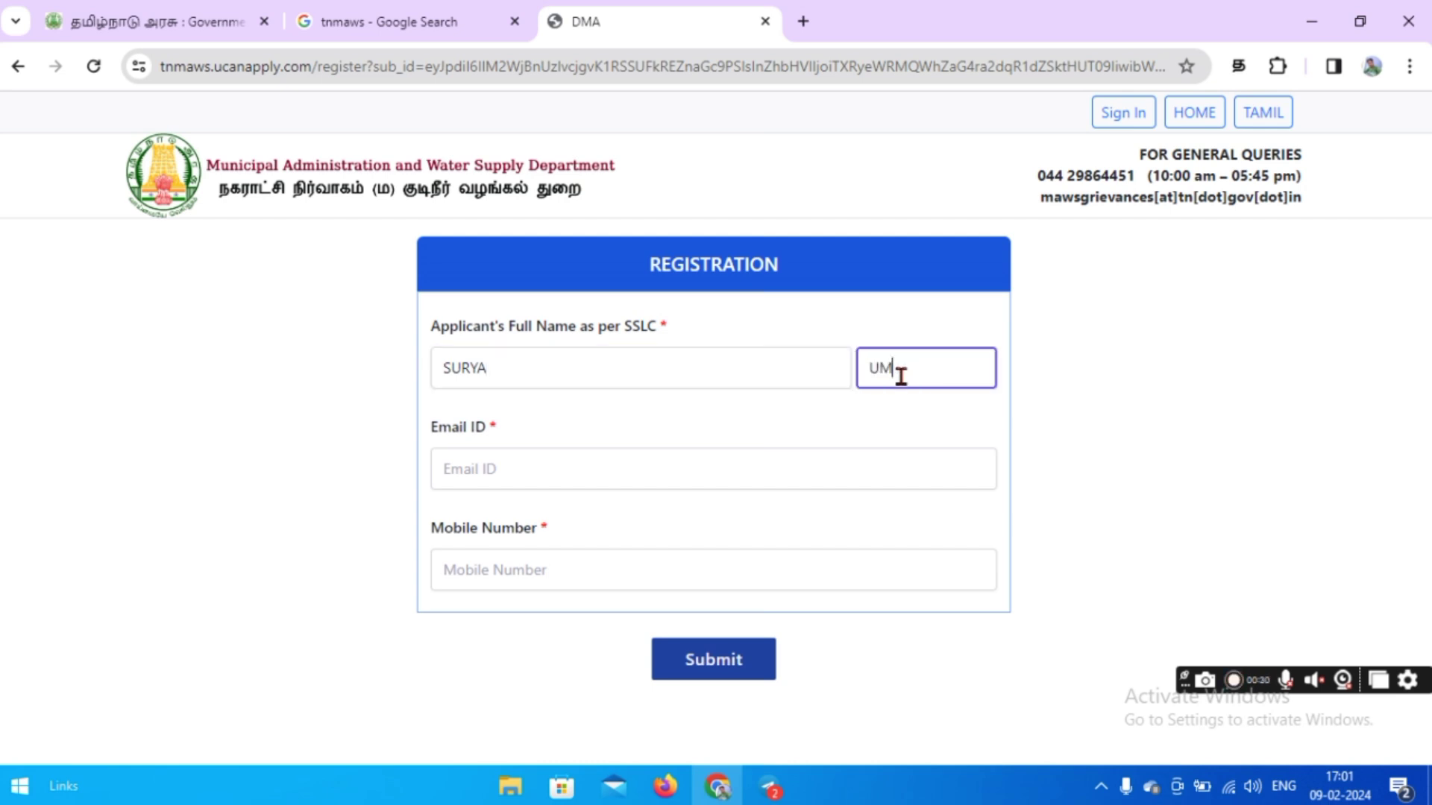
left_click(852, 472)
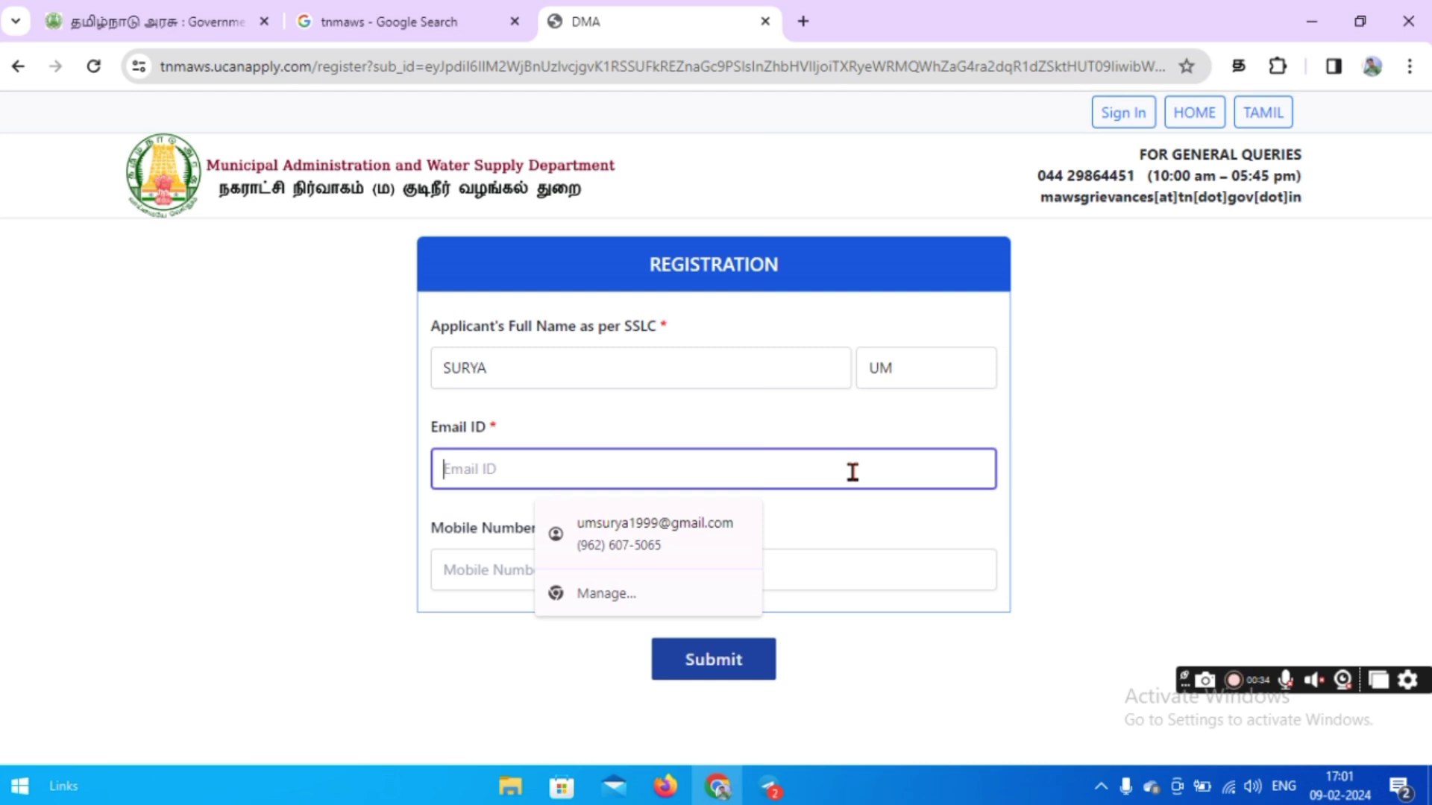
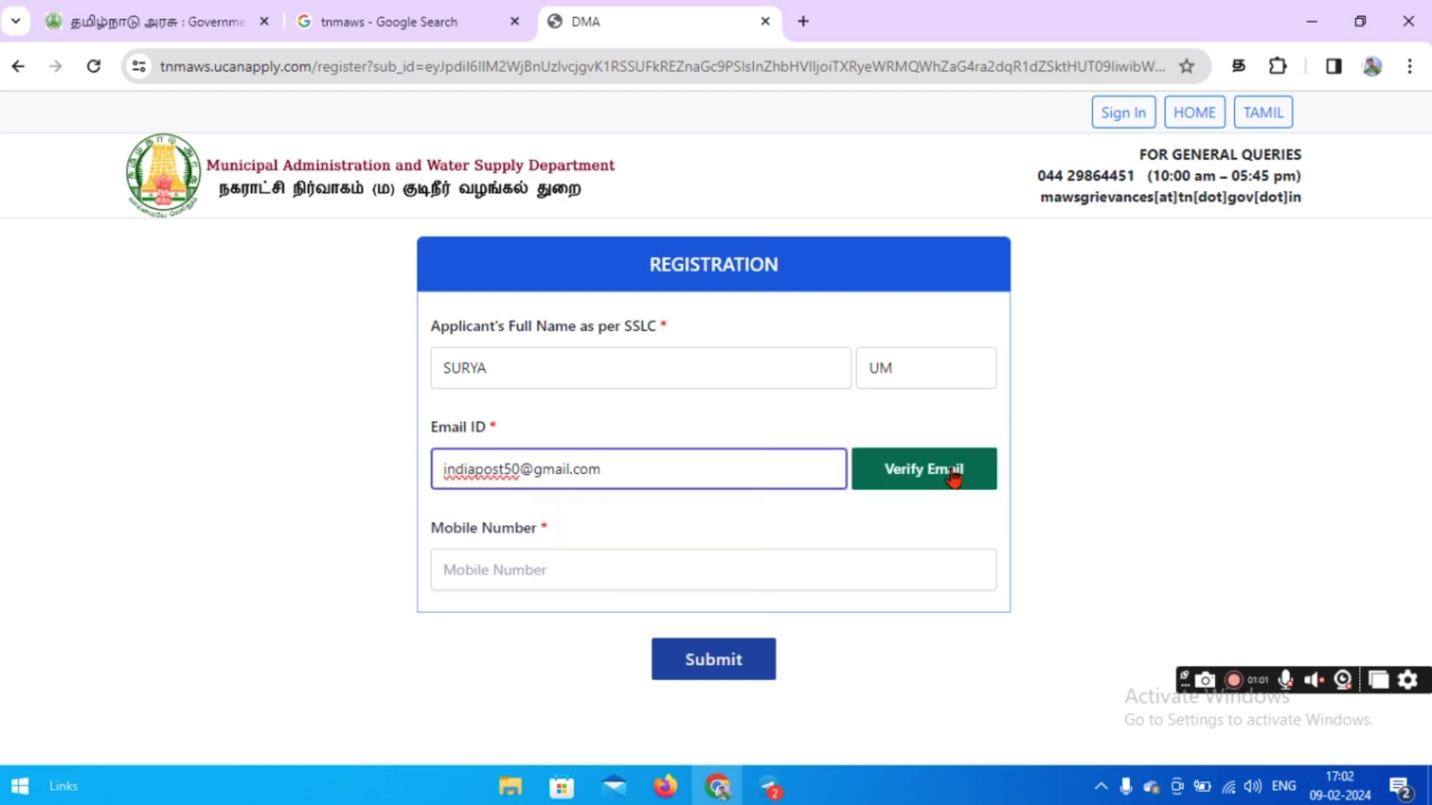
Verify the applicant's e-mail address with the OTP sent to it.
left_click(954, 477)
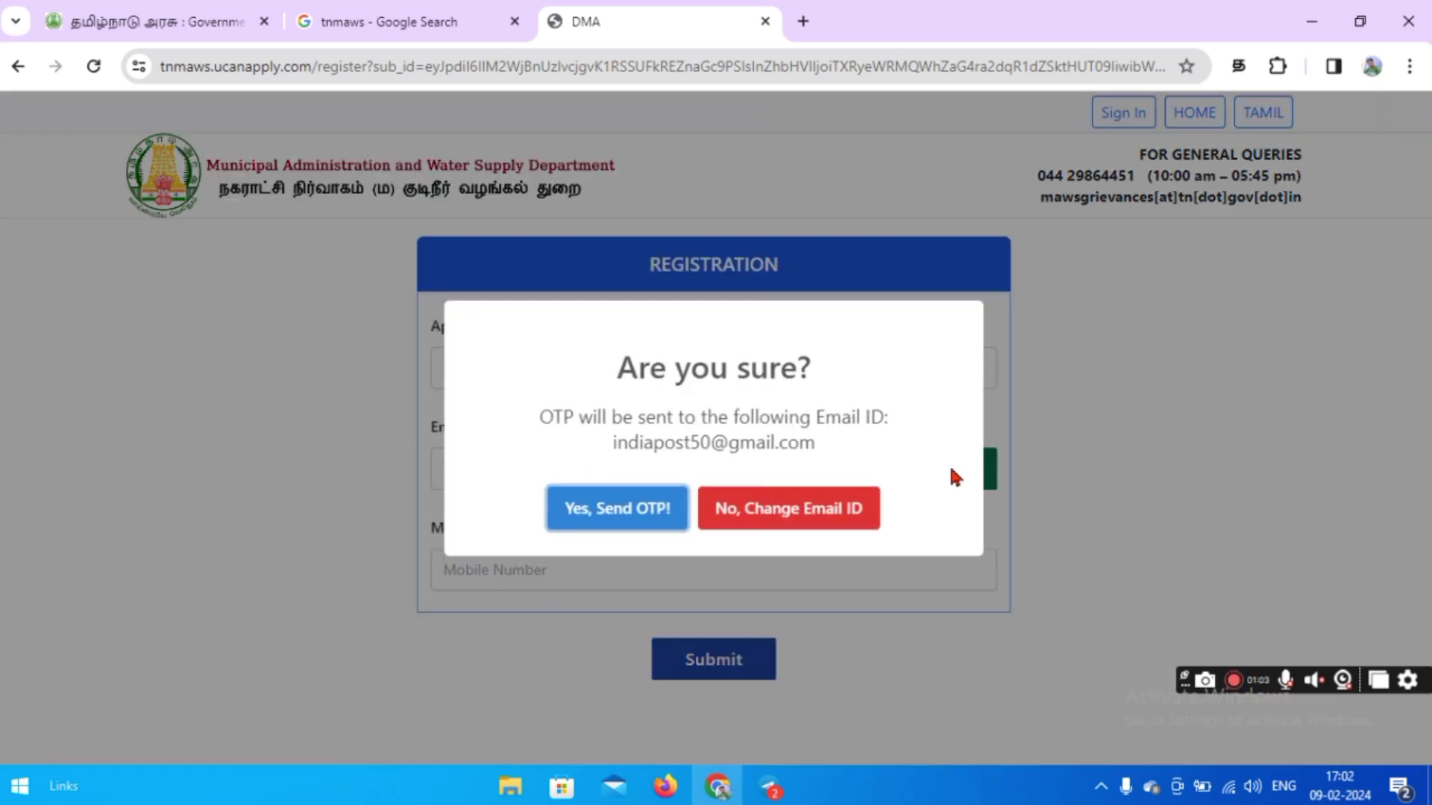
left_click(606, 513)
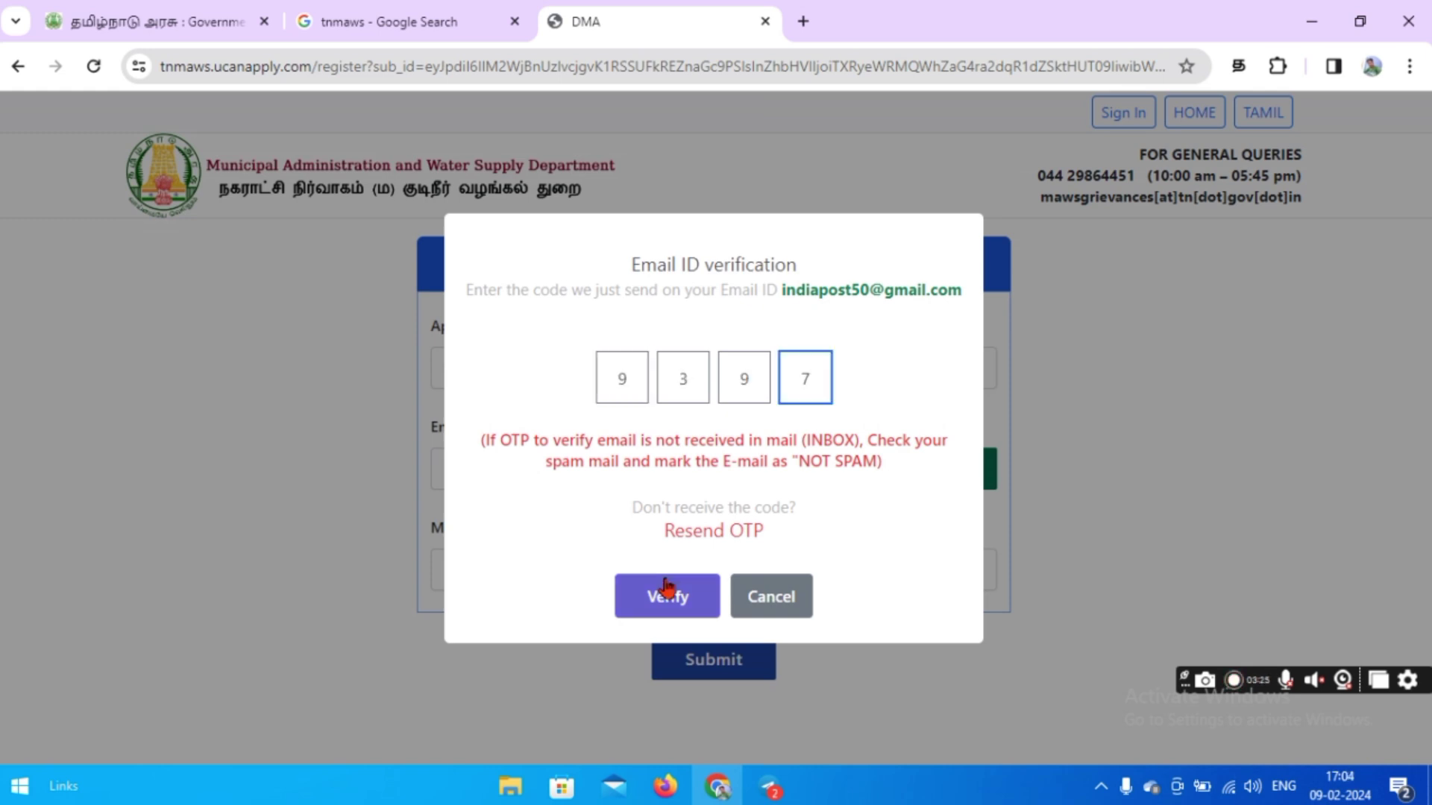
left_click(665, 597)
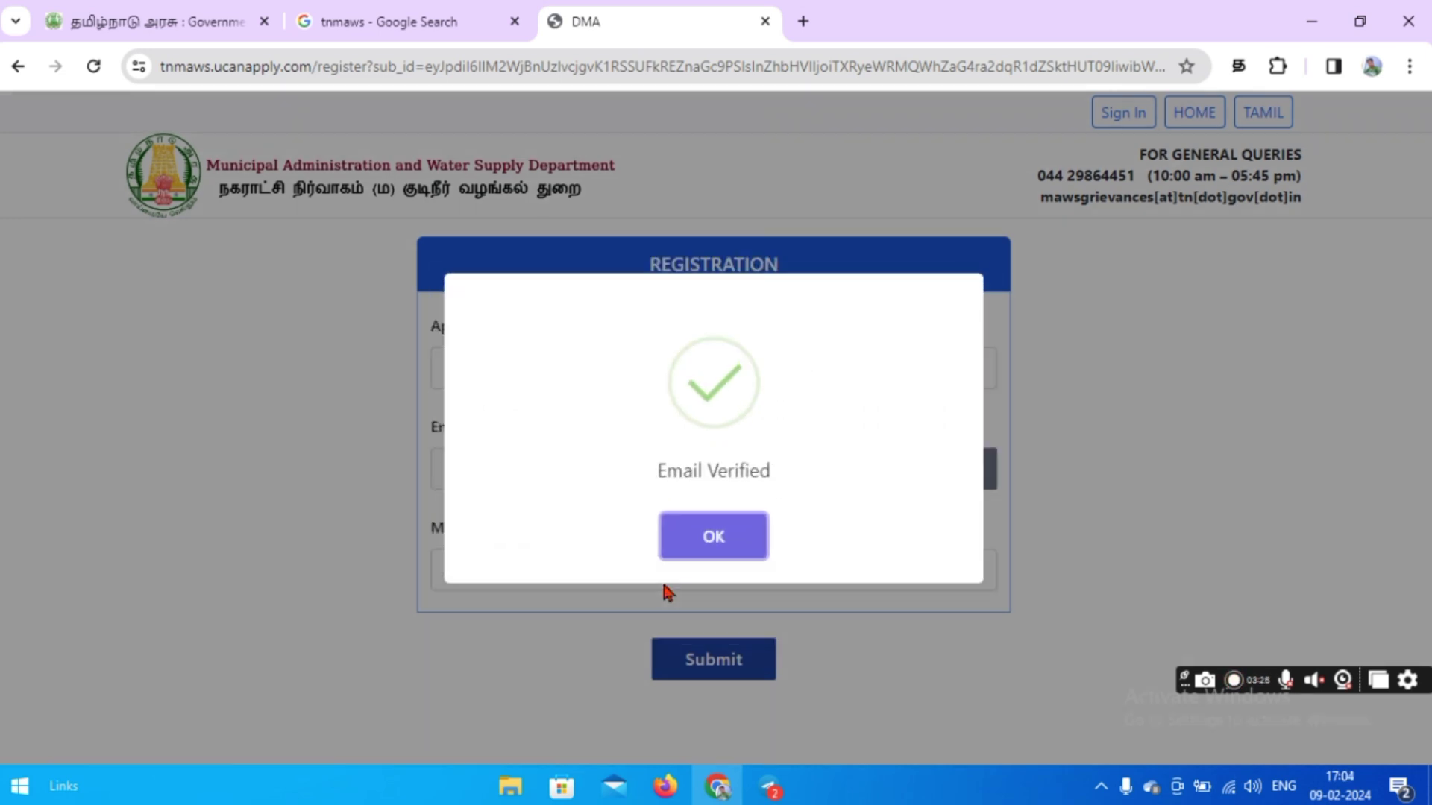
left_click(689, 548)
Enter and OTP-verify the mobile number, then submit the basic registration.
left_click(591, 573)
left_click(885, 574)
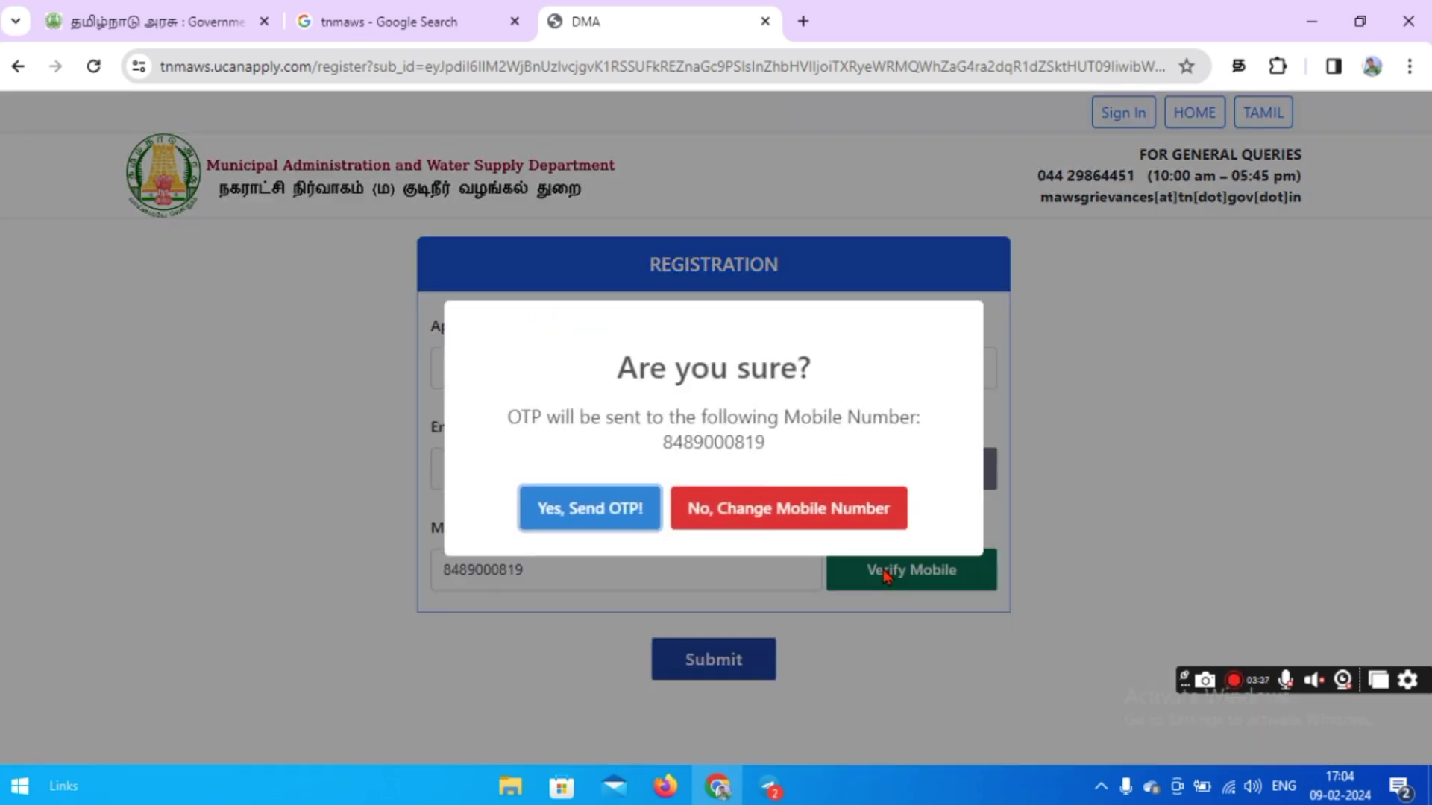
left_click(597, 515)
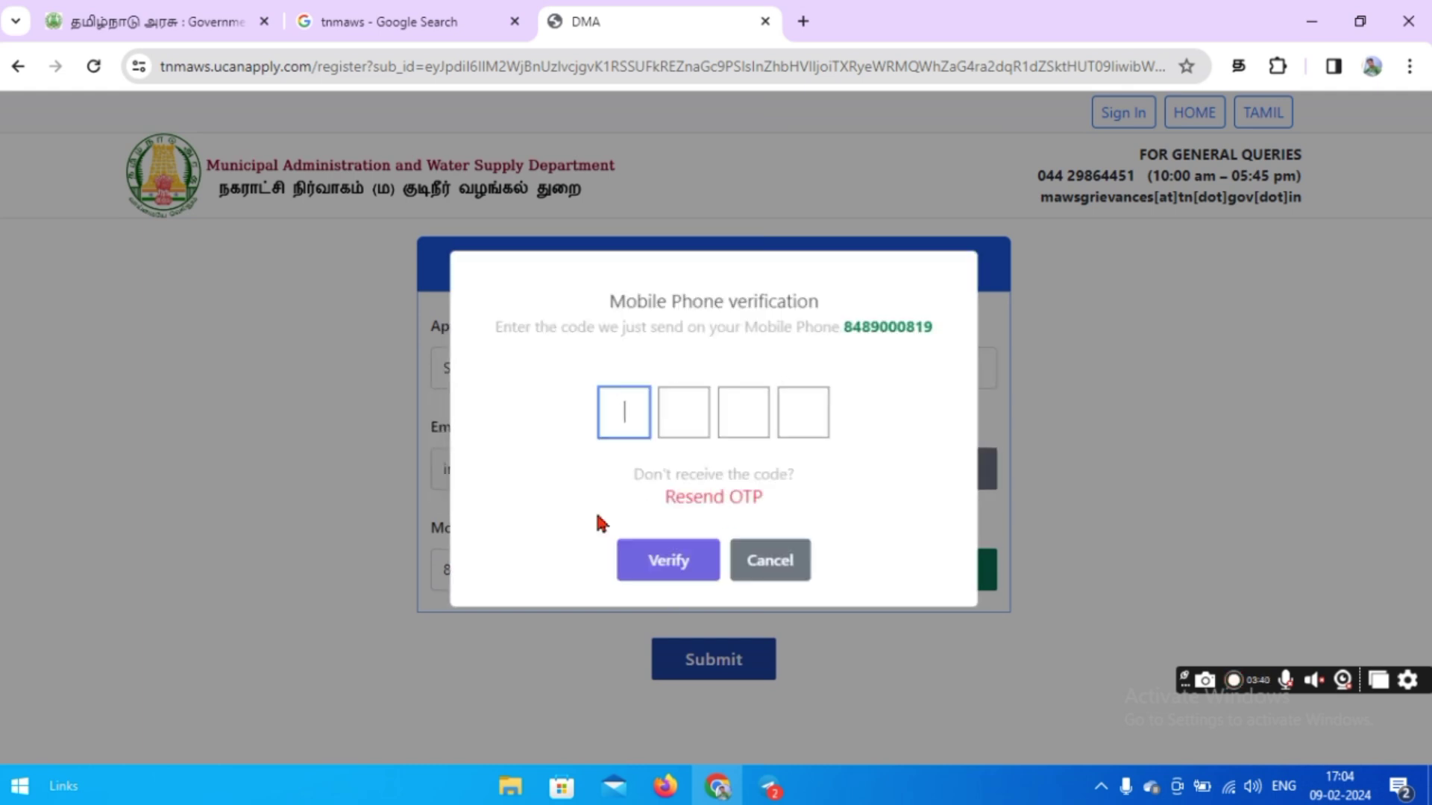
left_click(661, 561)
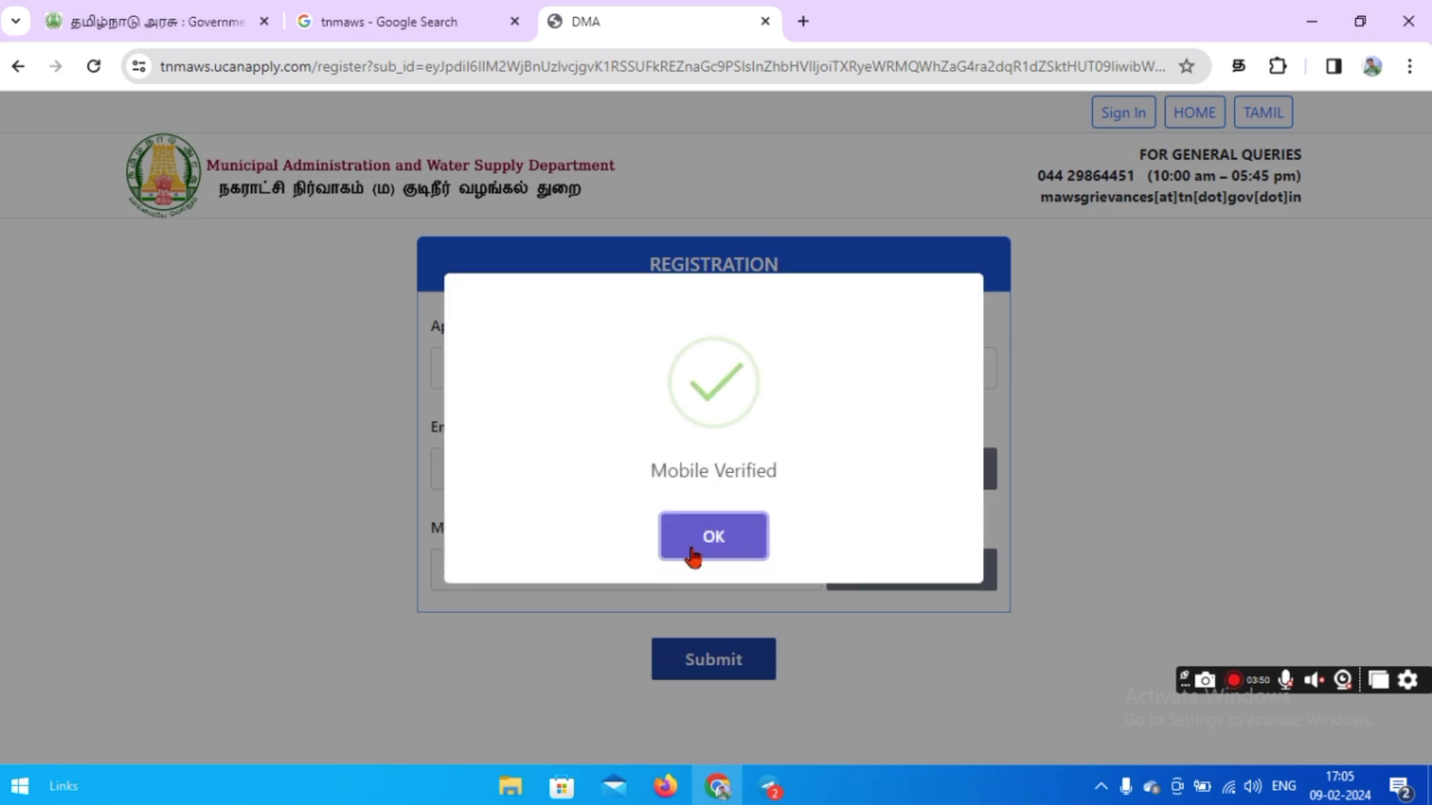
left_click(701, 552)
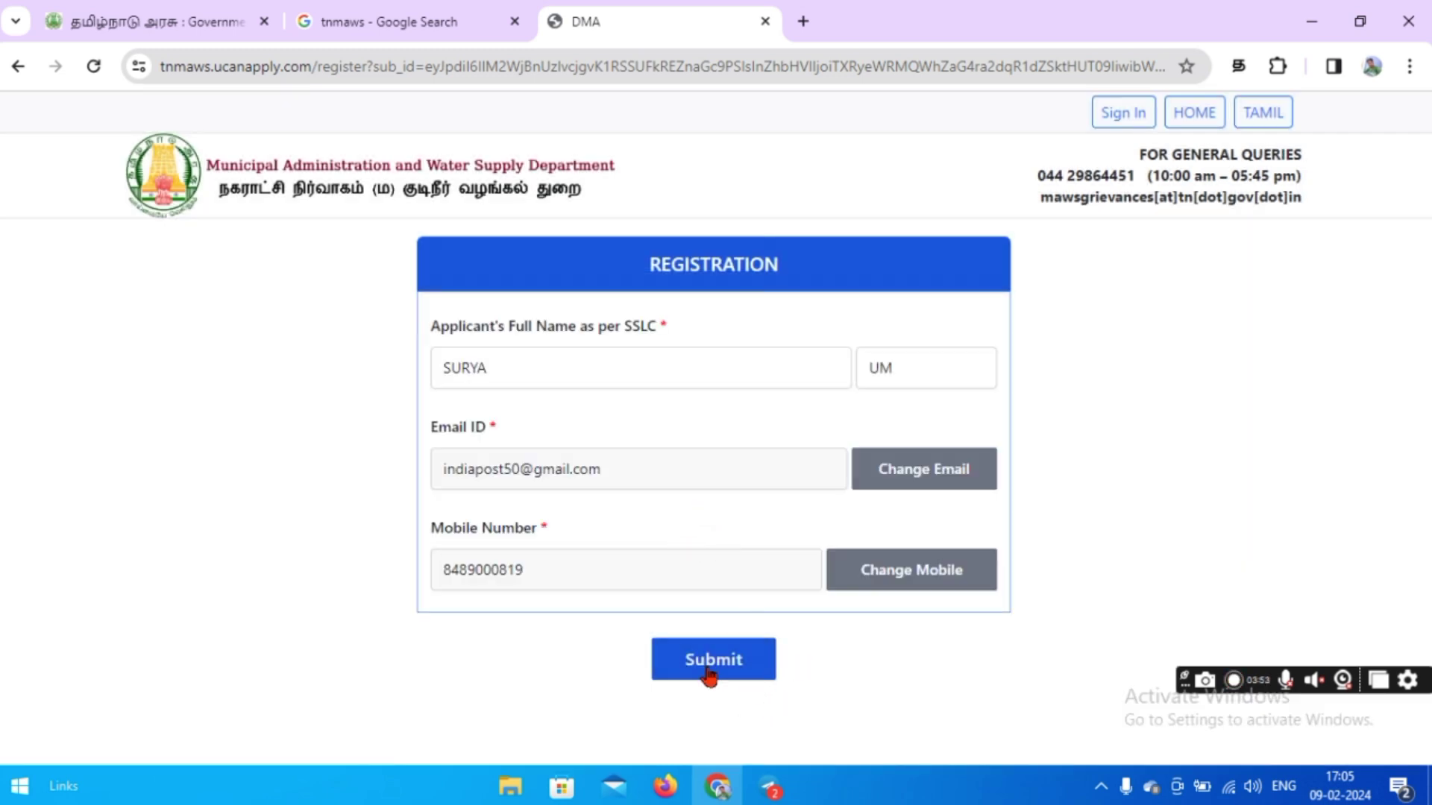
left_click(710, 677)
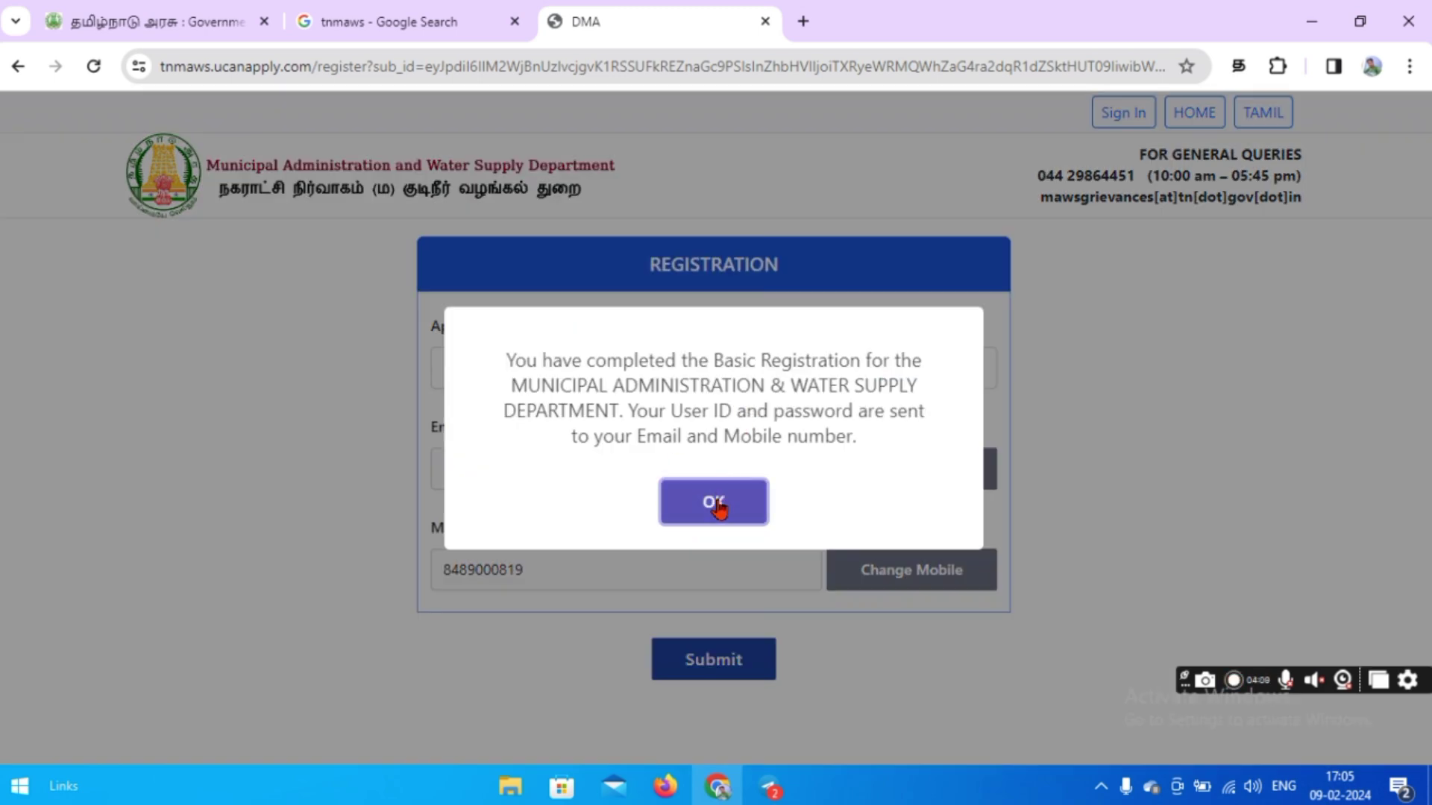
left_click(715, 498)
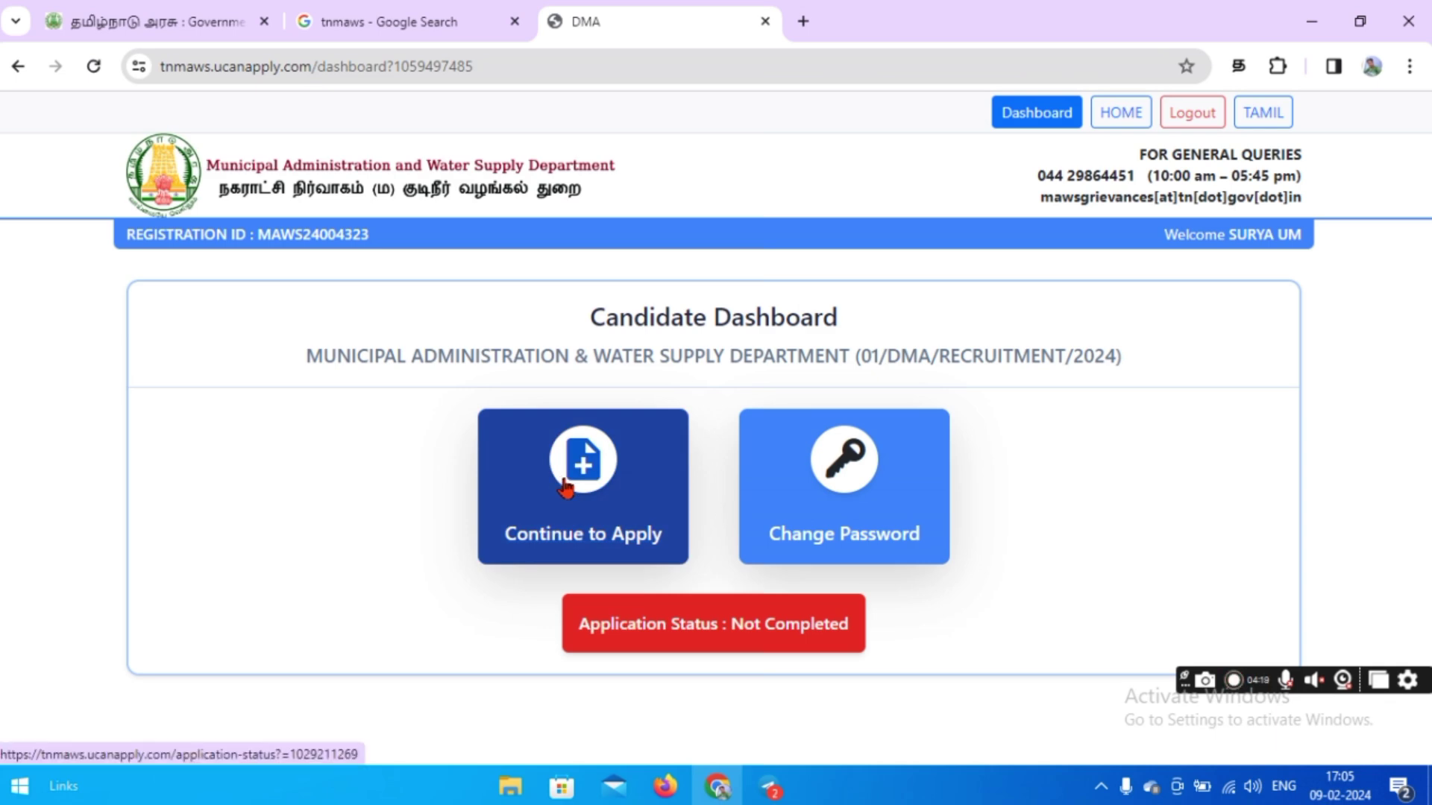
Continue to the application and review the Application Status page.
left_click(566, 486)
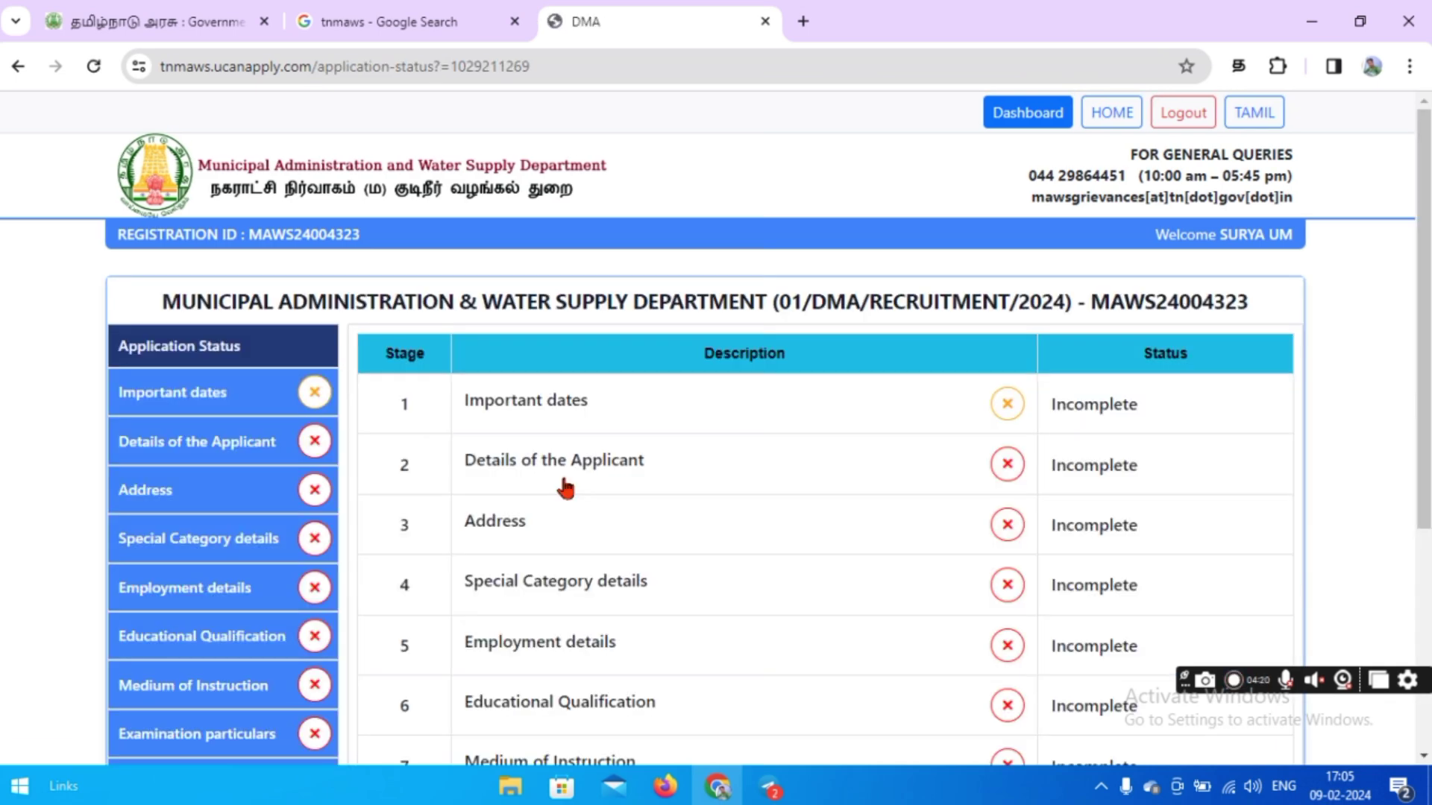
scroll(566, 488, "down", 5)
scroll(853, 531, "up", 2)
scroll(856, 543, "up", 2)
scroll(856, 543, "down", 4)
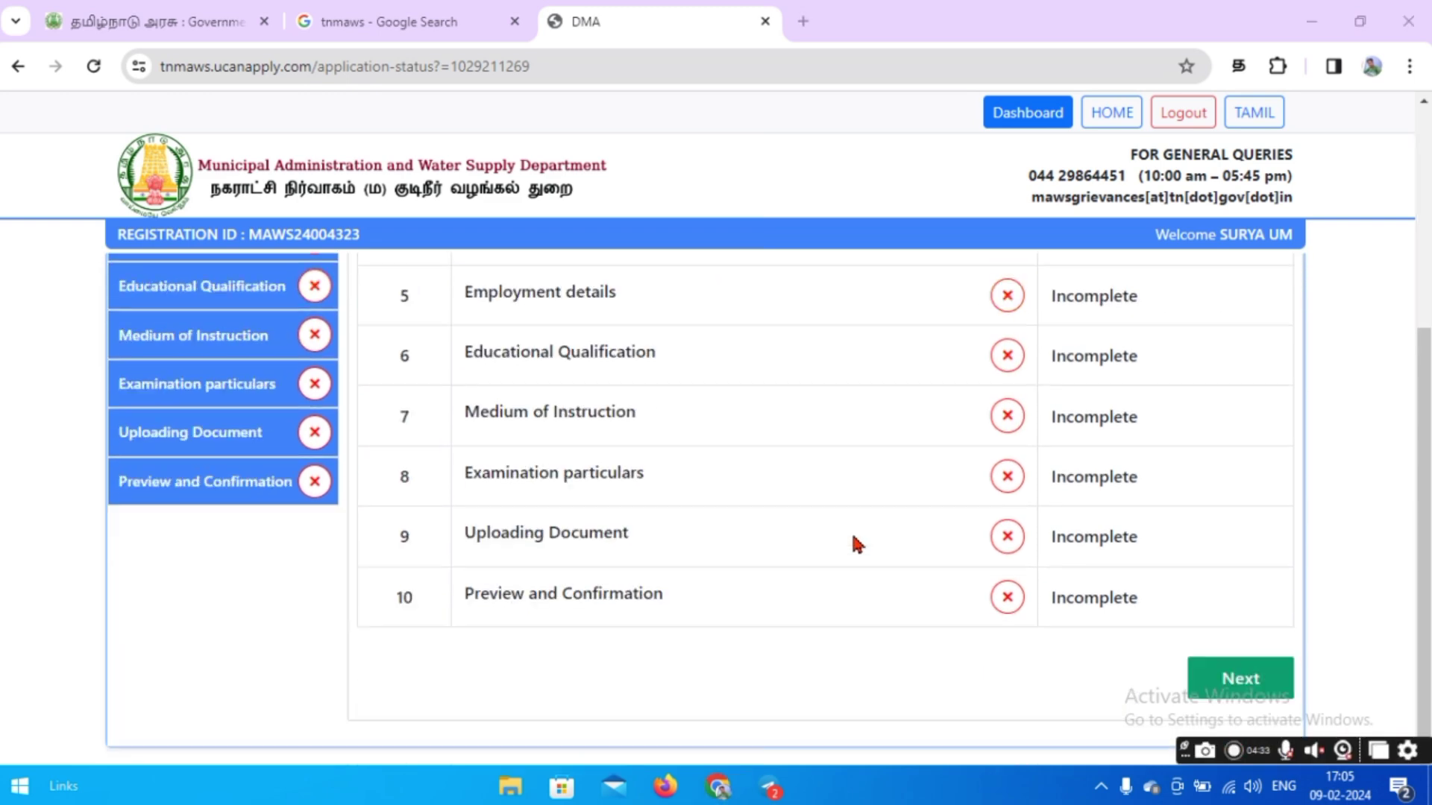
left_click(1216, 675)
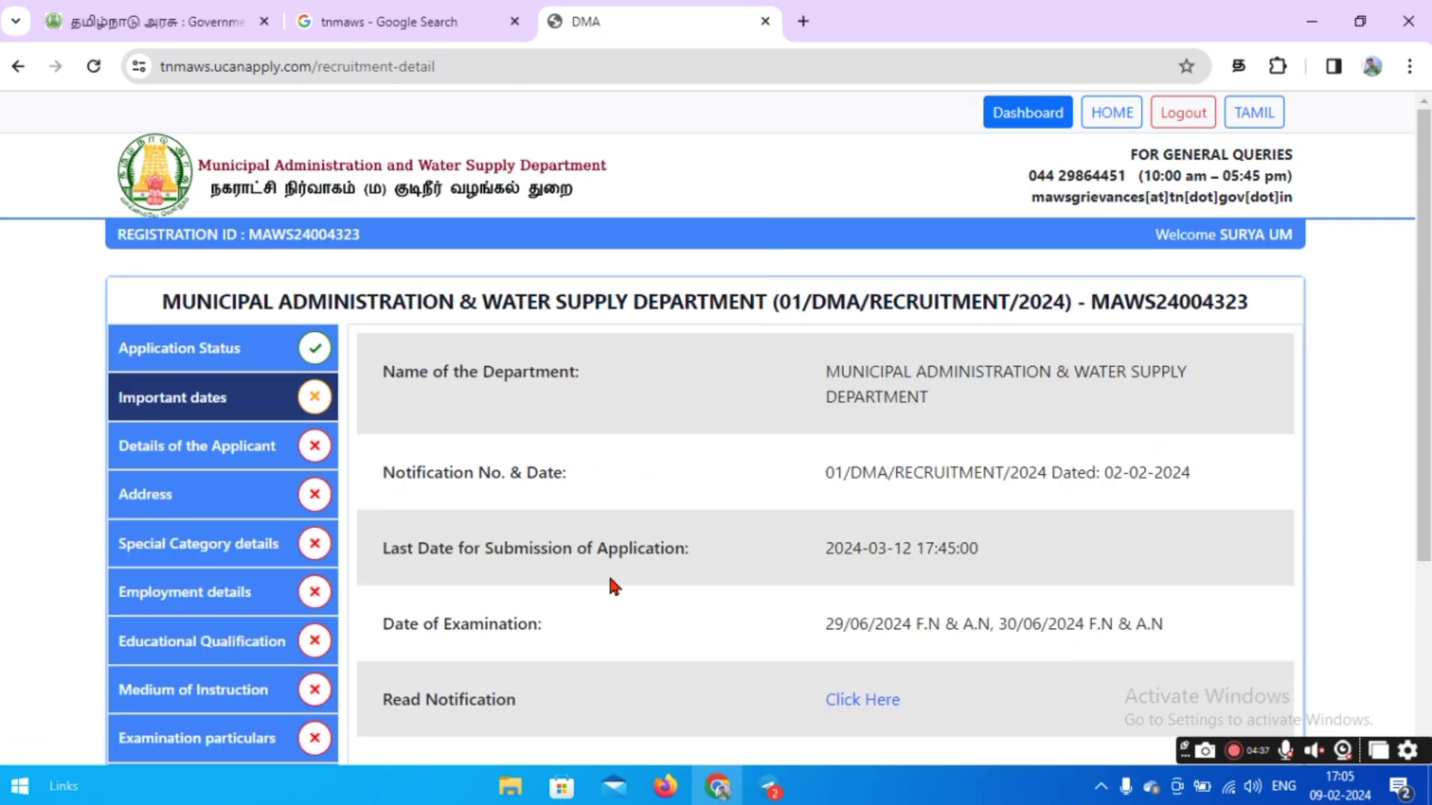
Accept the instructions declaration on Important dates and proceed to Personal Details.
scroll(610, 580, "down", 3)
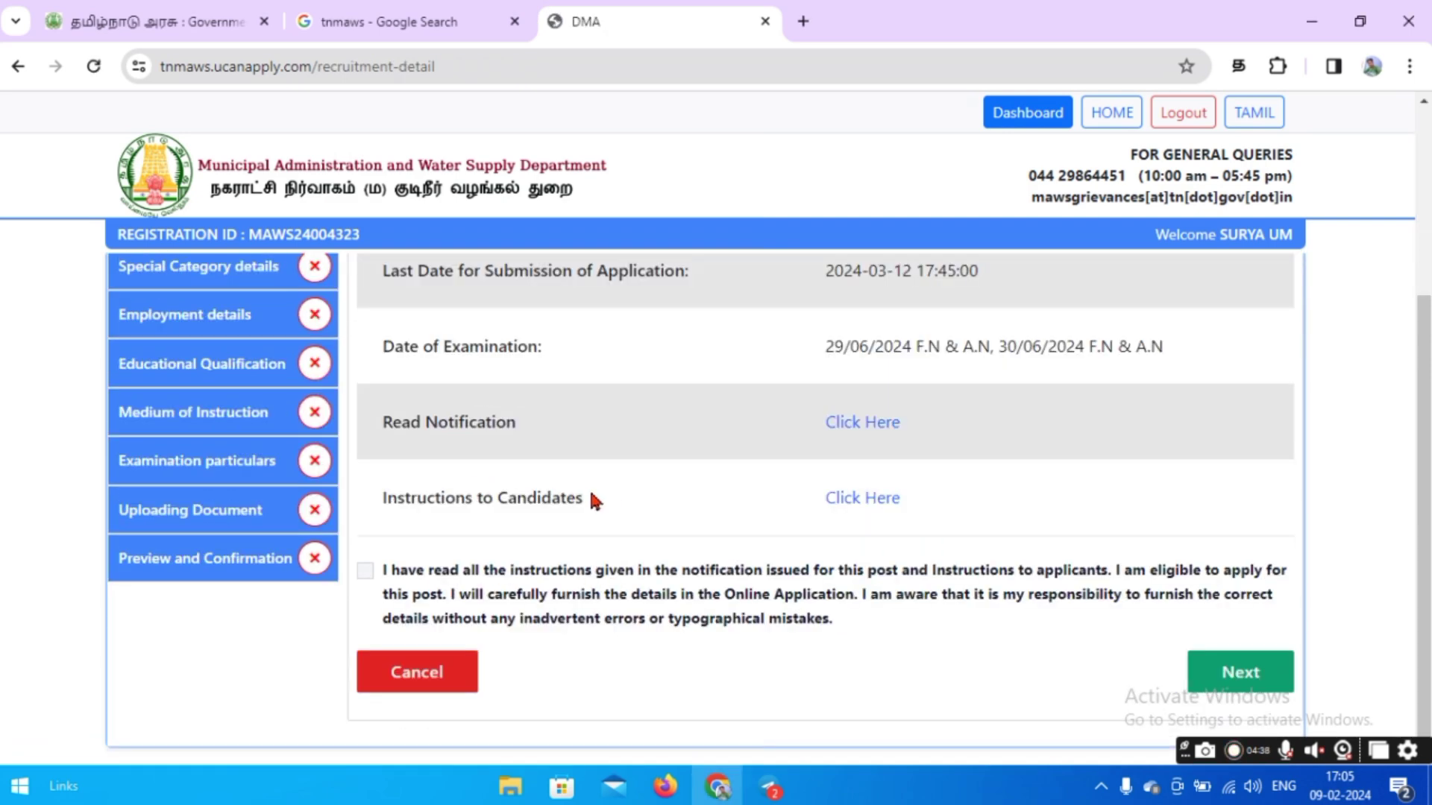
left_click(365, 571)
left_click(1231, 673)
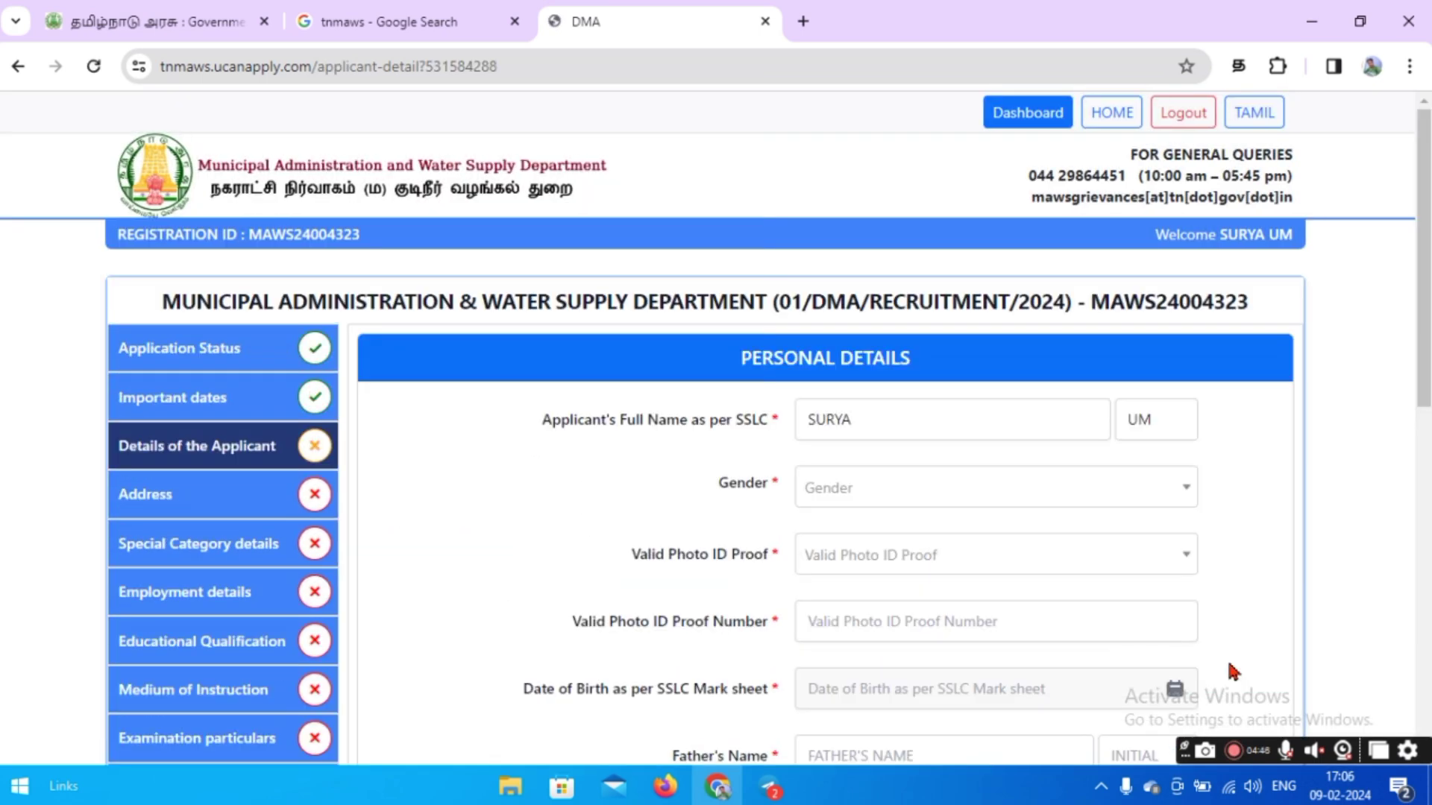
Set the gender to Male and confirm it.
left_click(1025, 496)
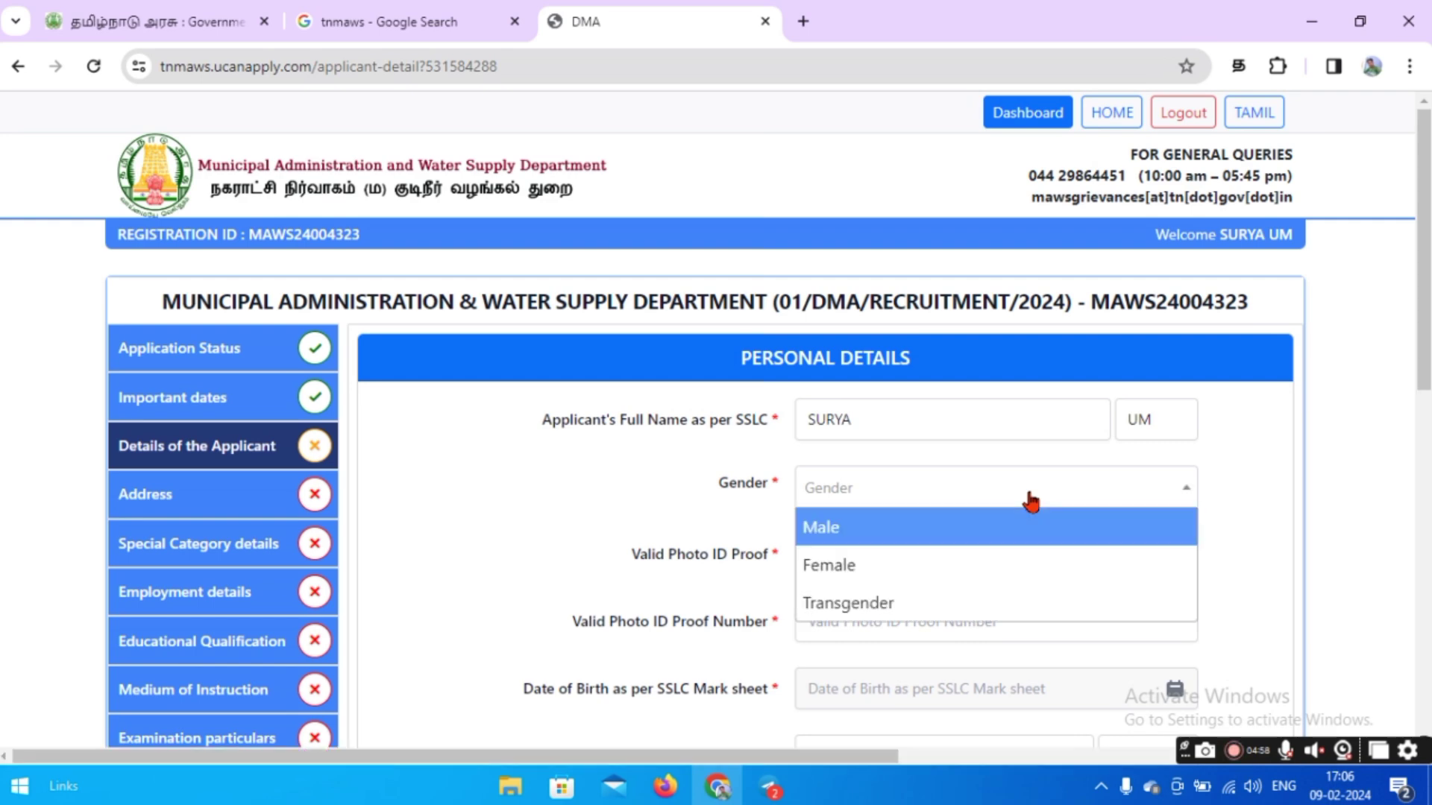
scroll(915, 573, "down", 2)
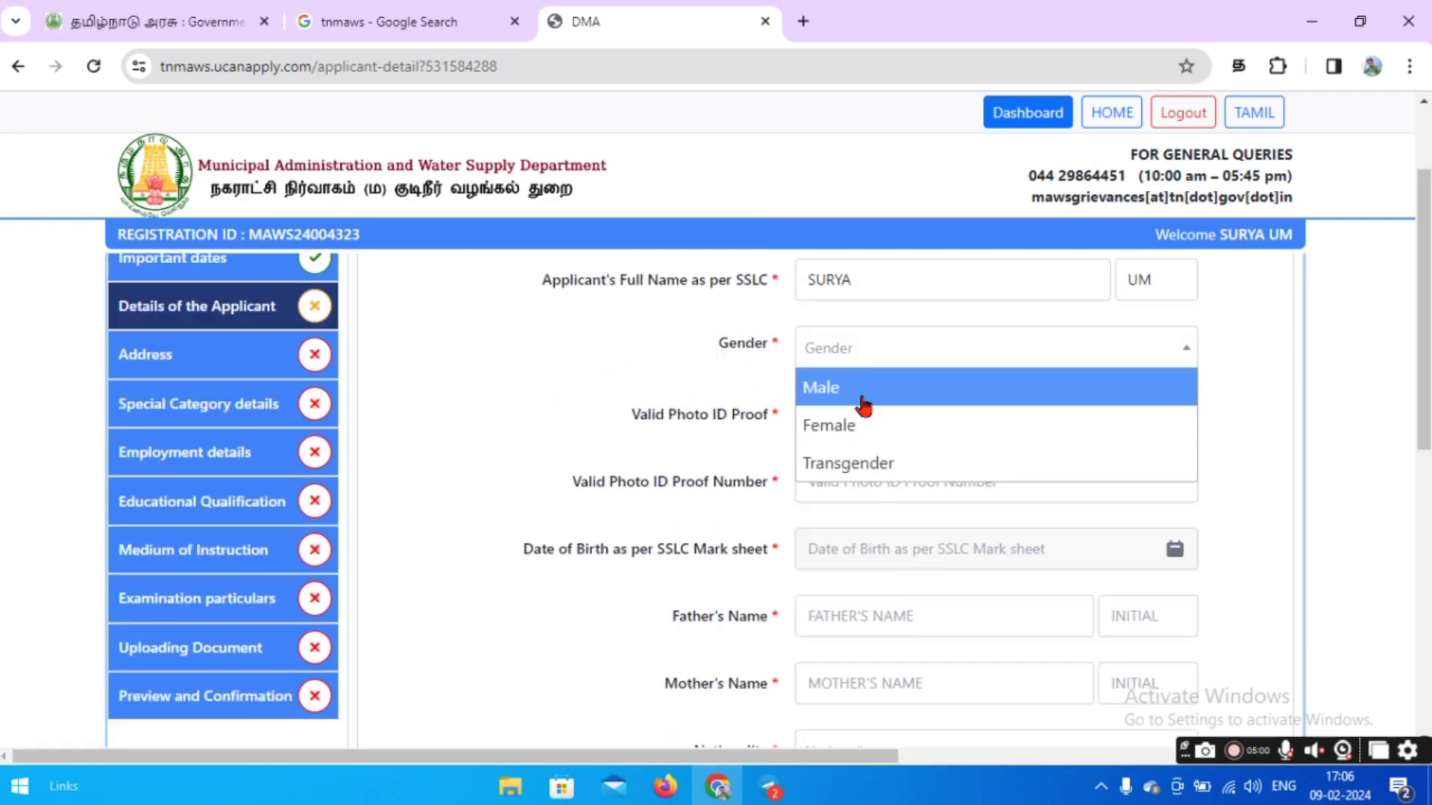
left_click(859, 395)
left_click(696, 488)
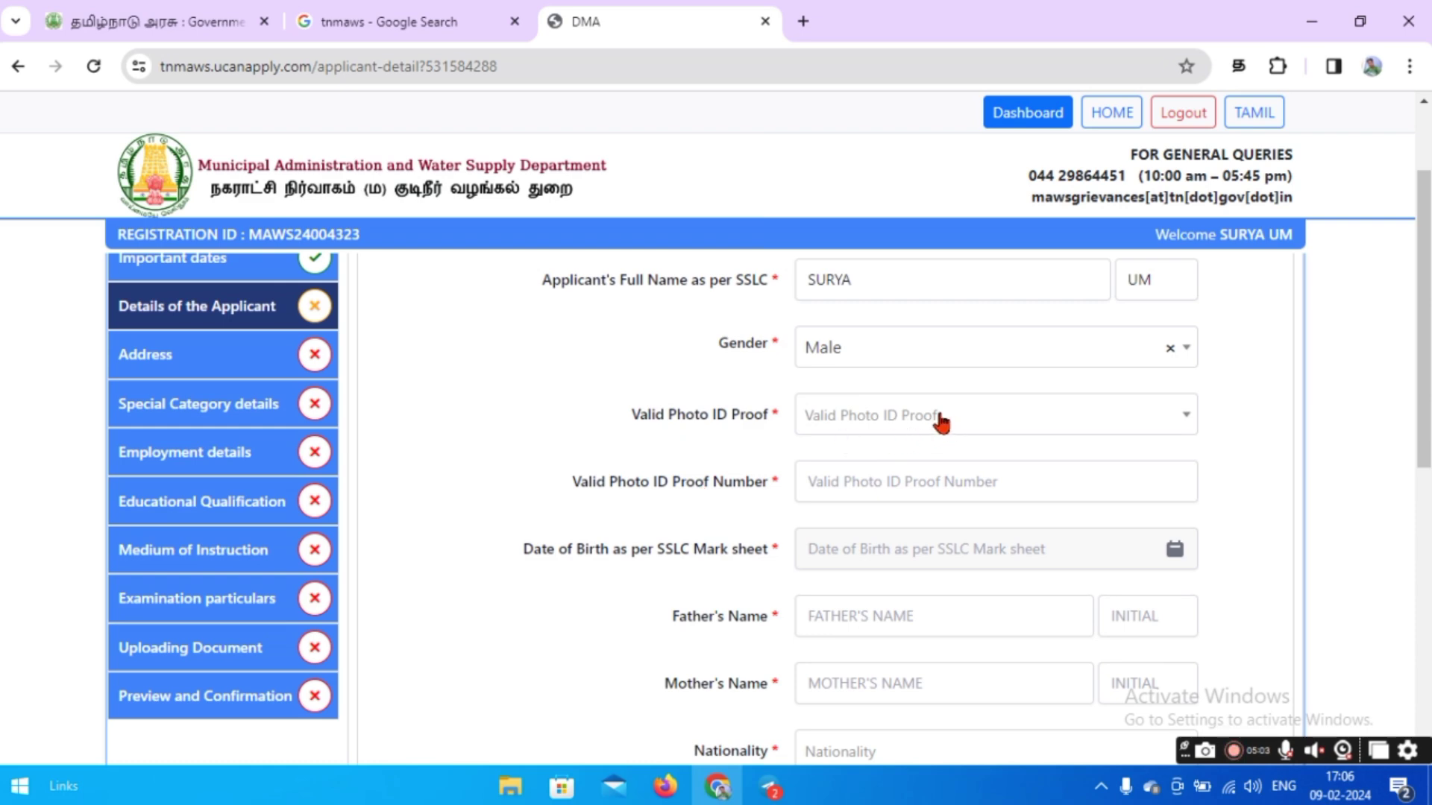
Choose Aadhaar Card as photo ID proof and enter the Aadhaar number.
left_click(985, 420)
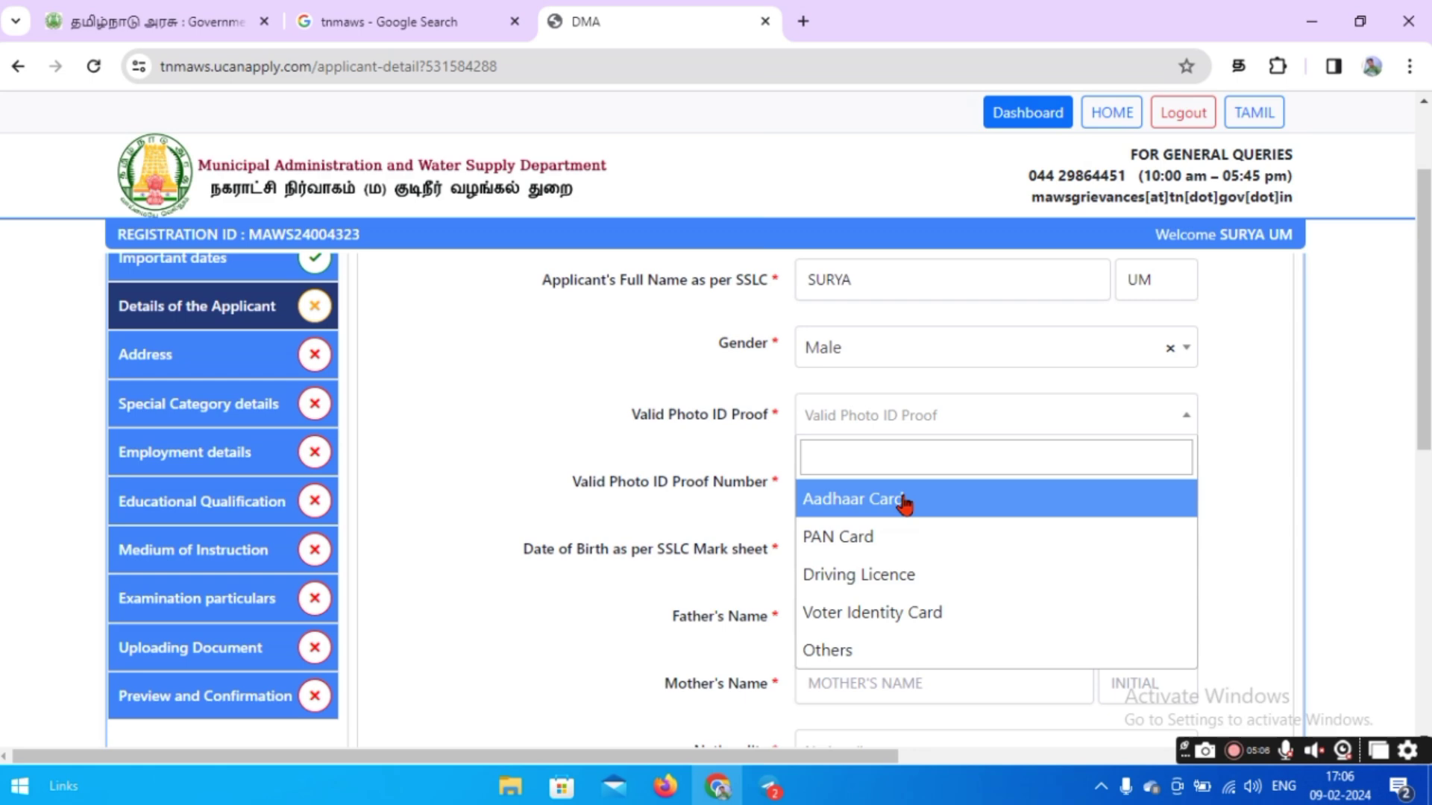
left_click(903, 505)
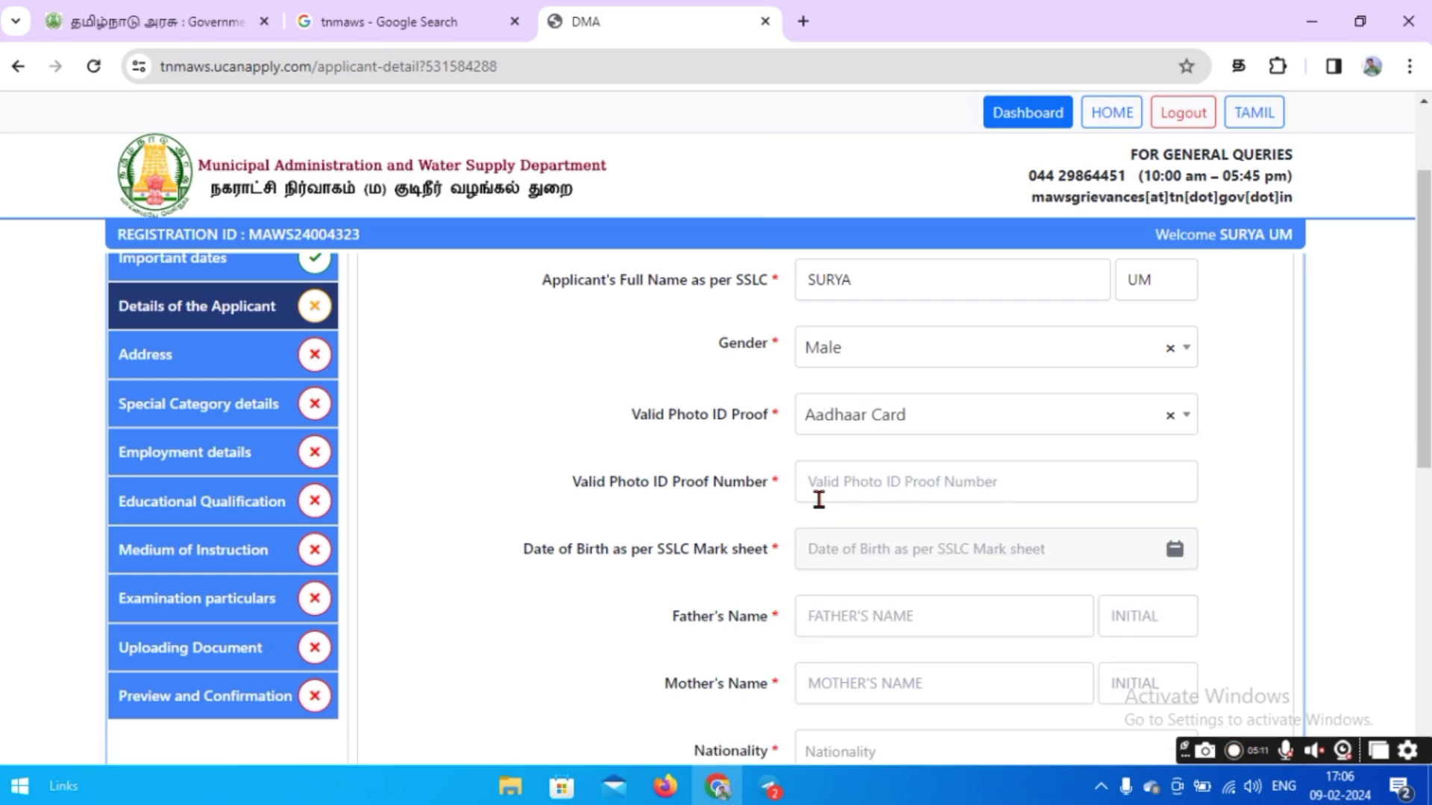
left_click(865, 495)
left_click(776, 520)
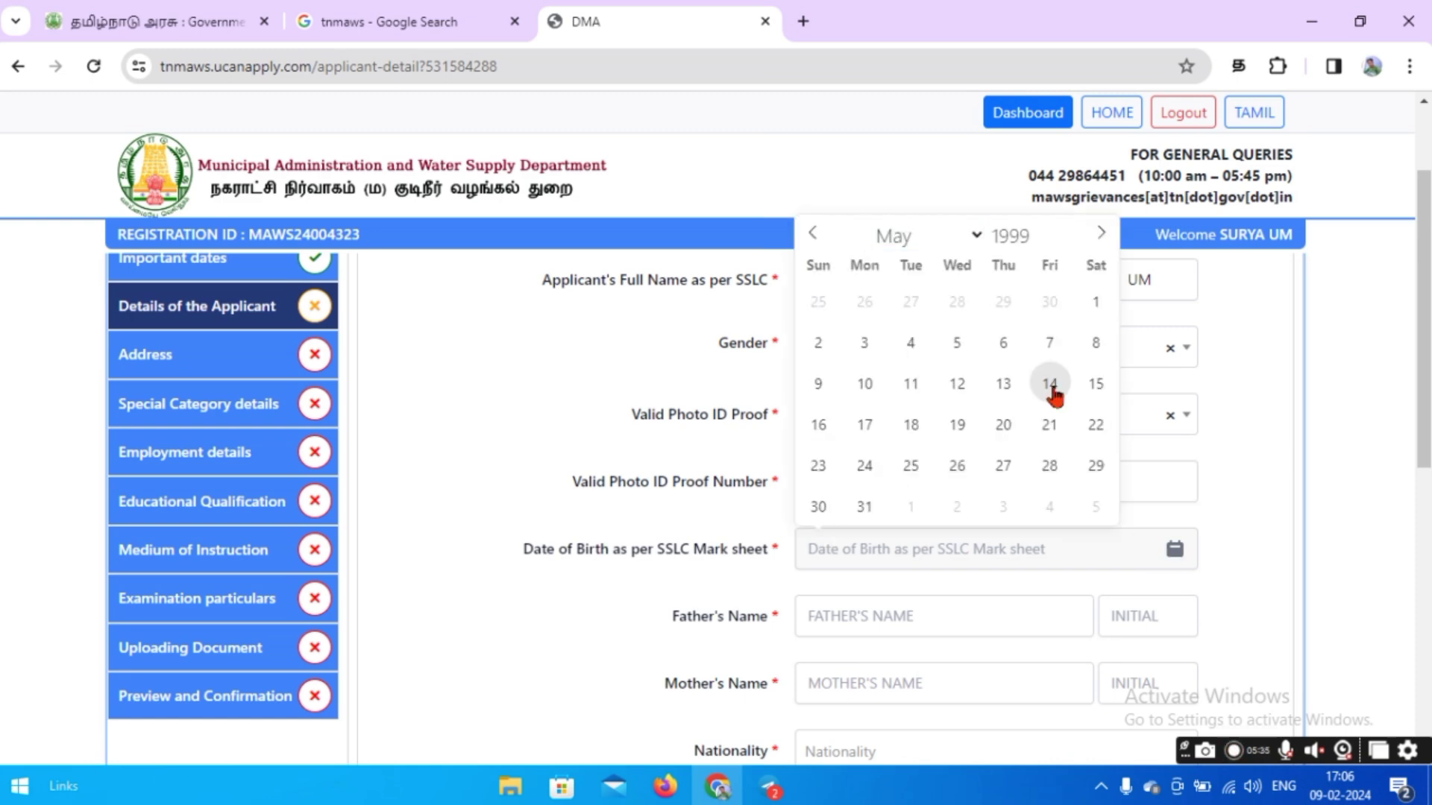
left_click(1048, 384)
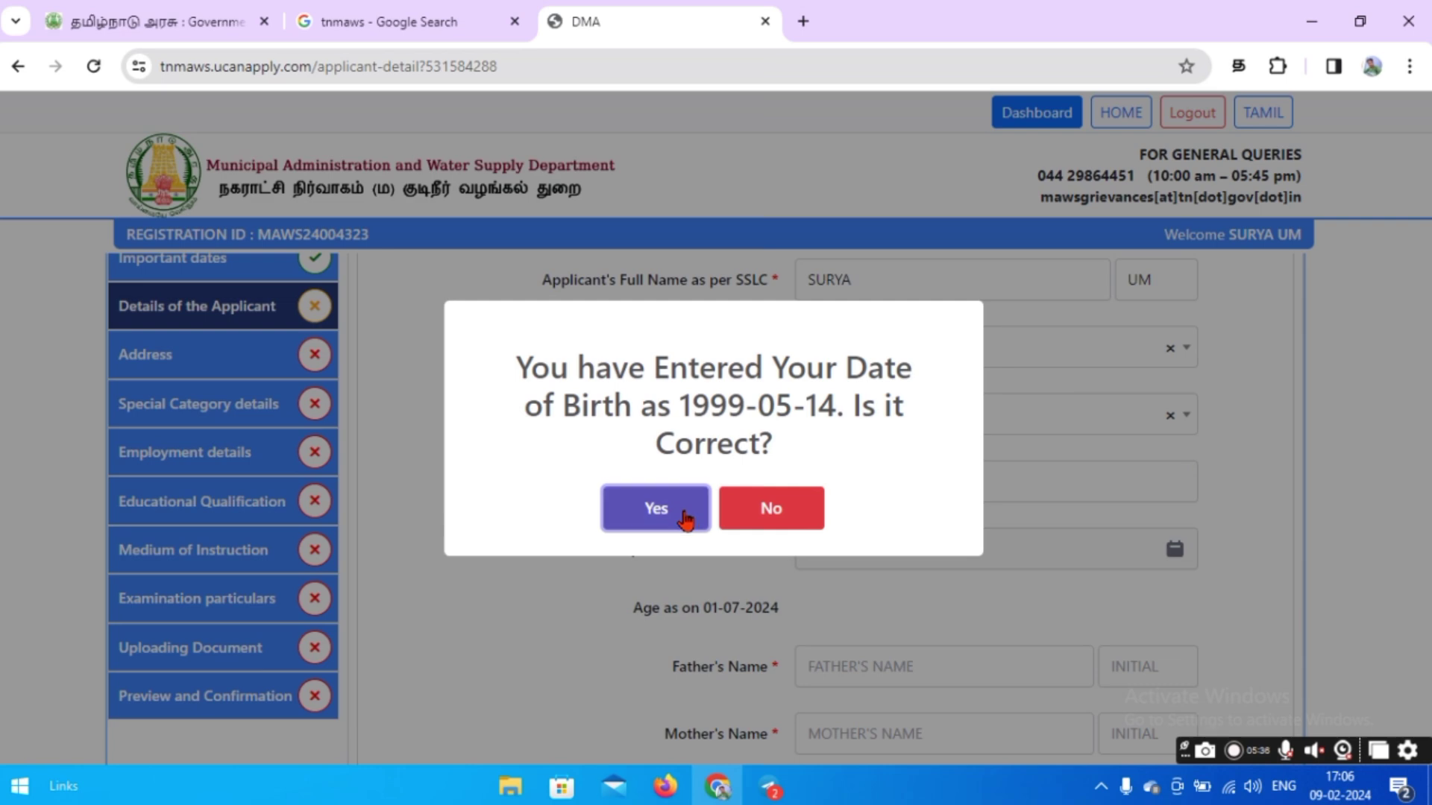
left_click(683, 511)
scroll(685, 507, "down", 2)
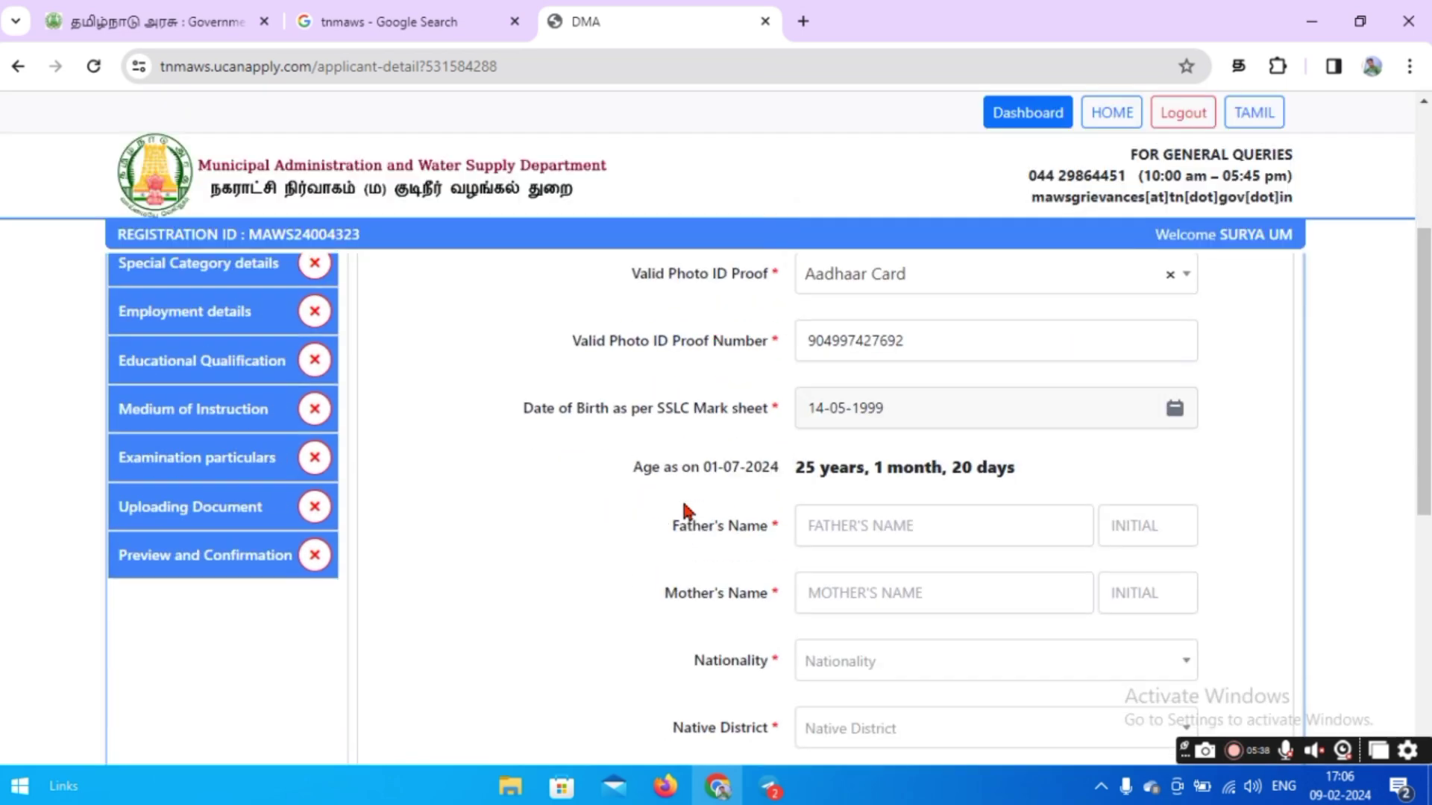
Enter the father's and mother's names with their initials.
scroll(683, 511, "down", 2)
left_click(837, 390)
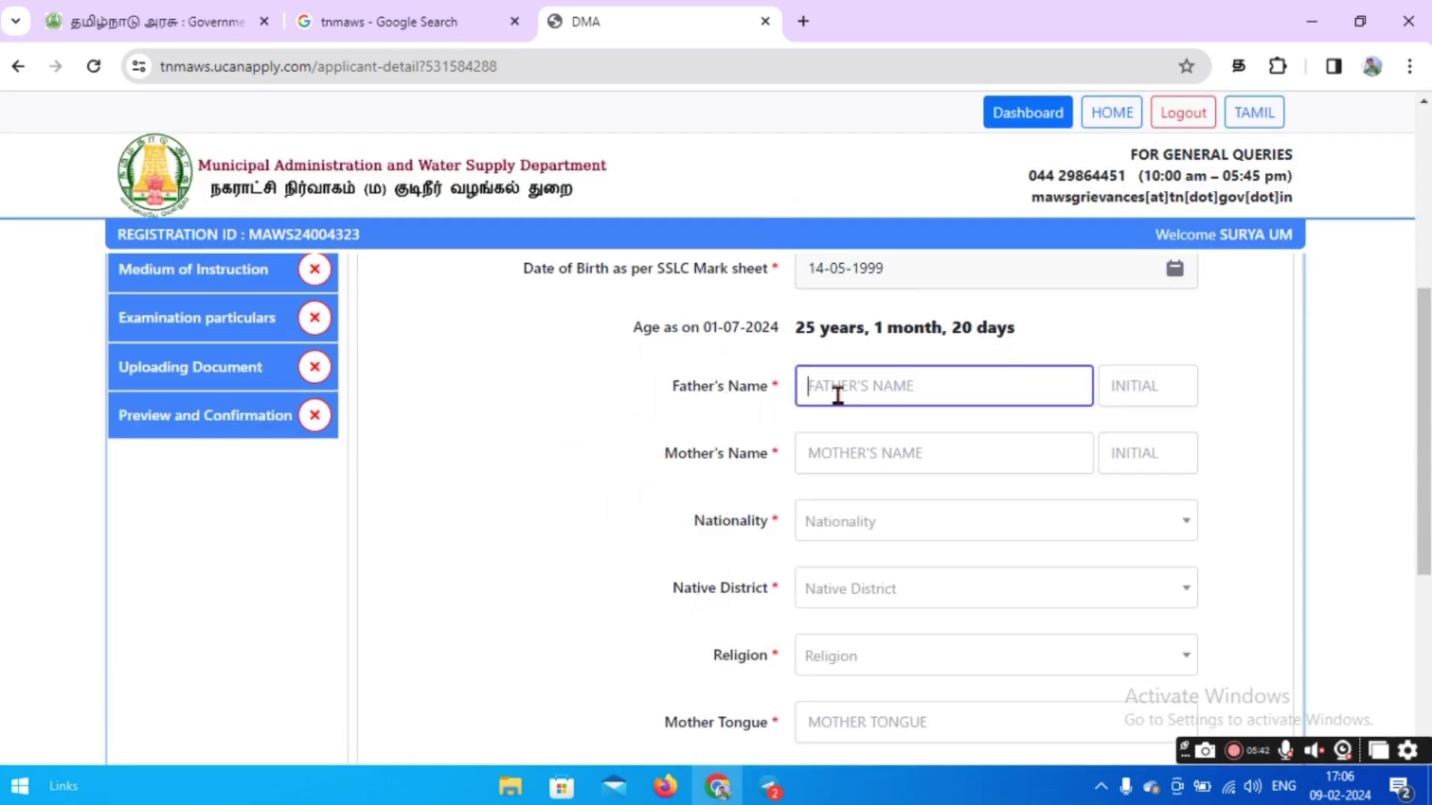
type("UDHAYAKUMAR")
left_click(1125, 381)
type("N")
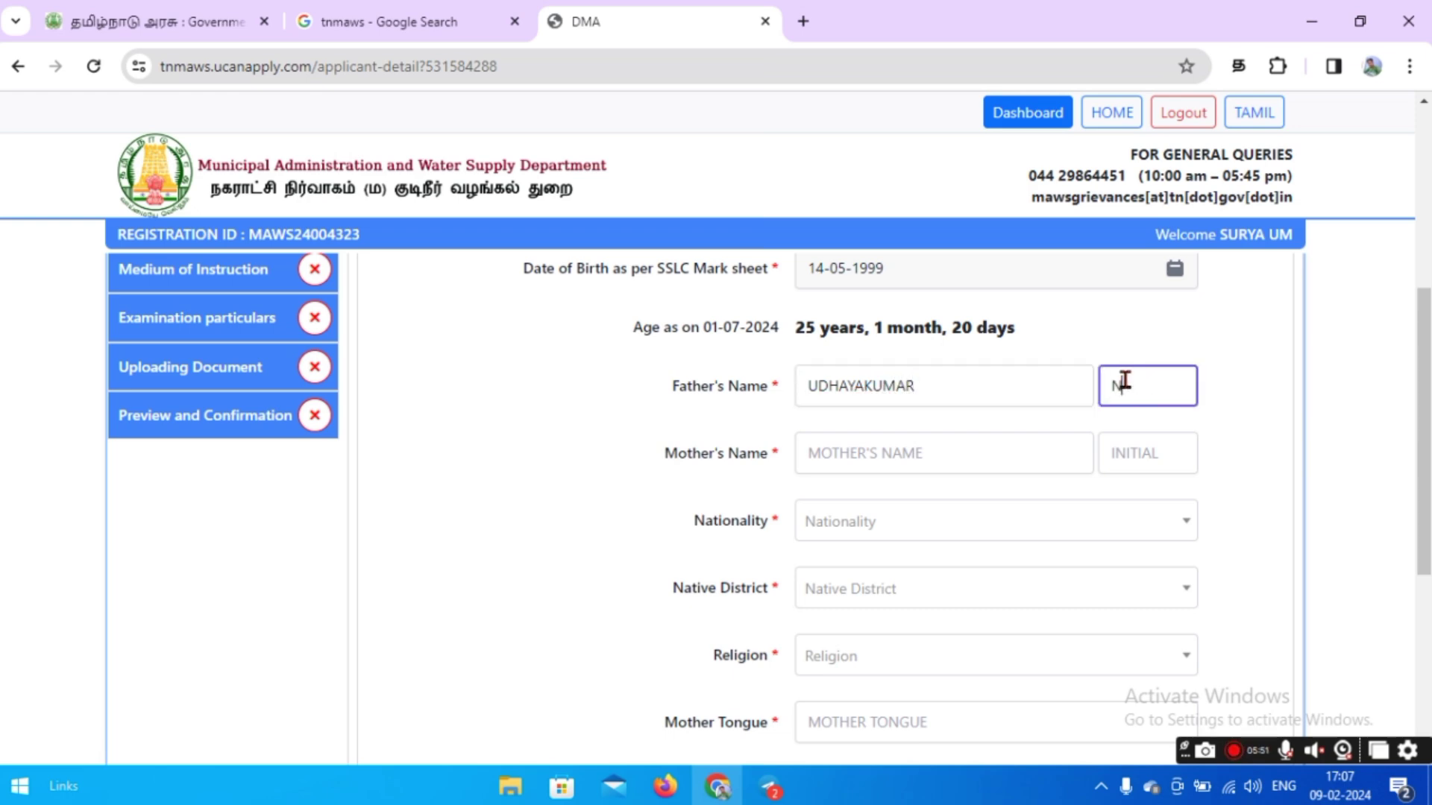
left_click(910, 457)
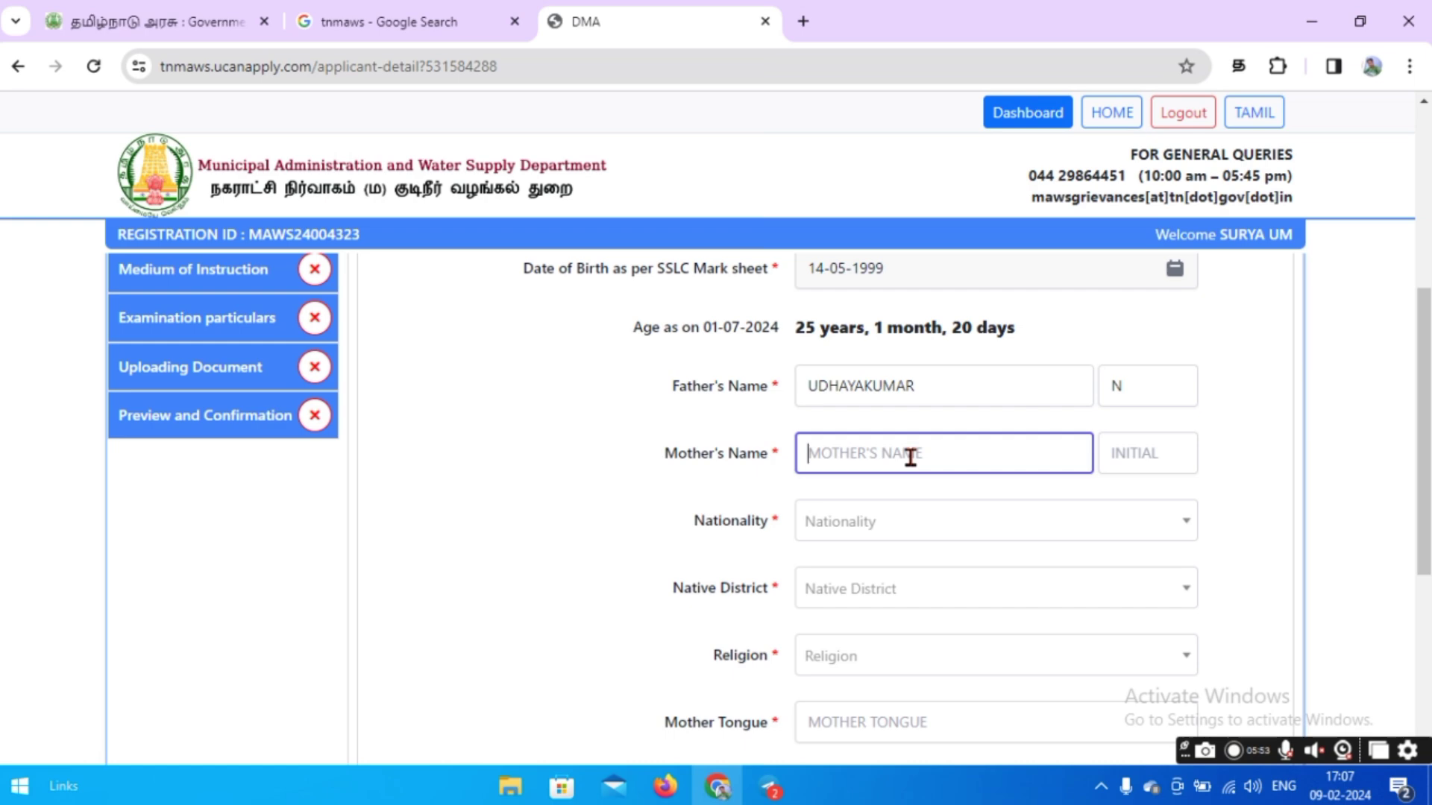
type("MALARVIZHI")
left_click(1159, 453)
type("P")
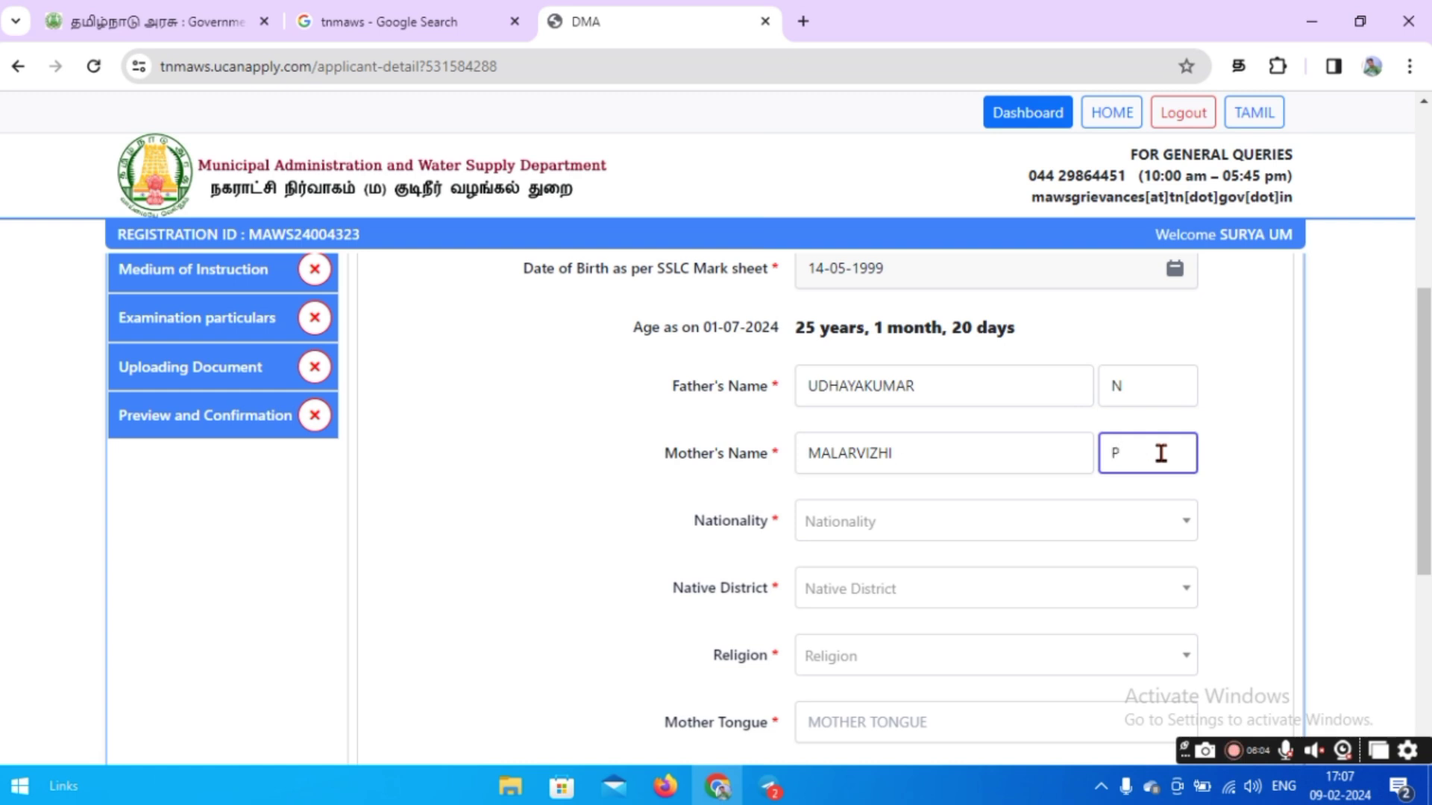
Set nationality to Indian and native district to Dharmapuri.
scroll(902, 472, "down", 2)
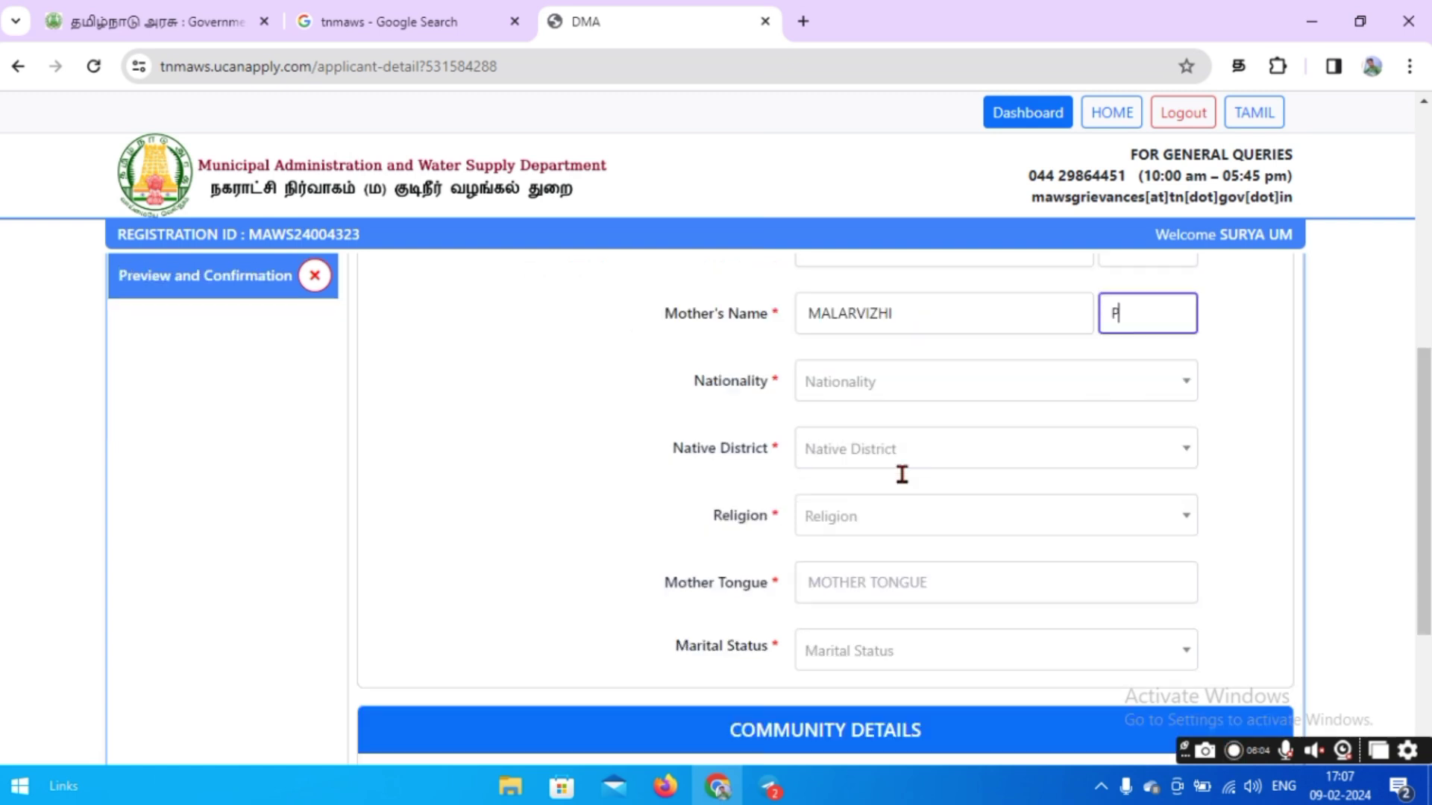
left_click(865, 388)
left_click(854, 423)
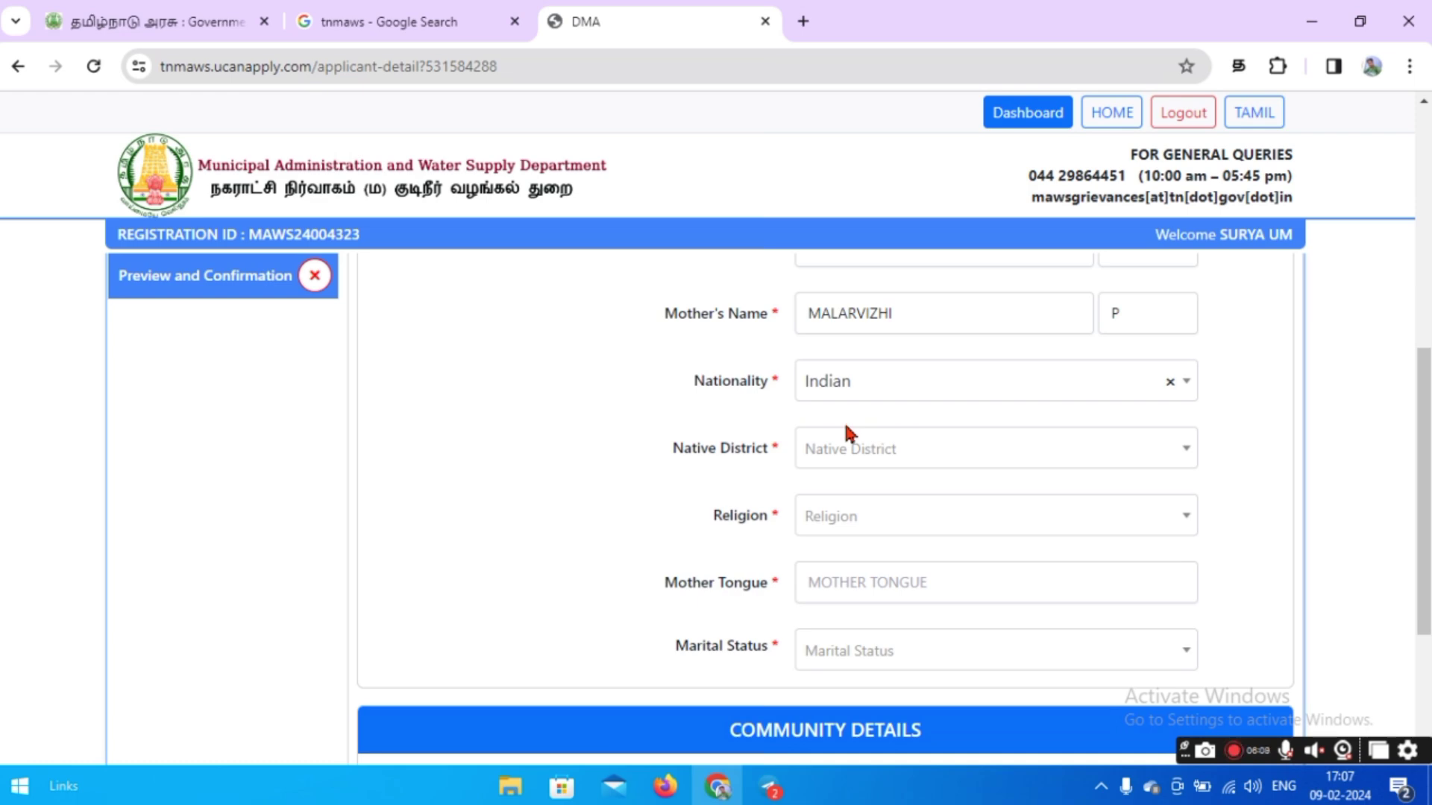
left_click(939, 459)
scroll(904, 588, "down", 2)
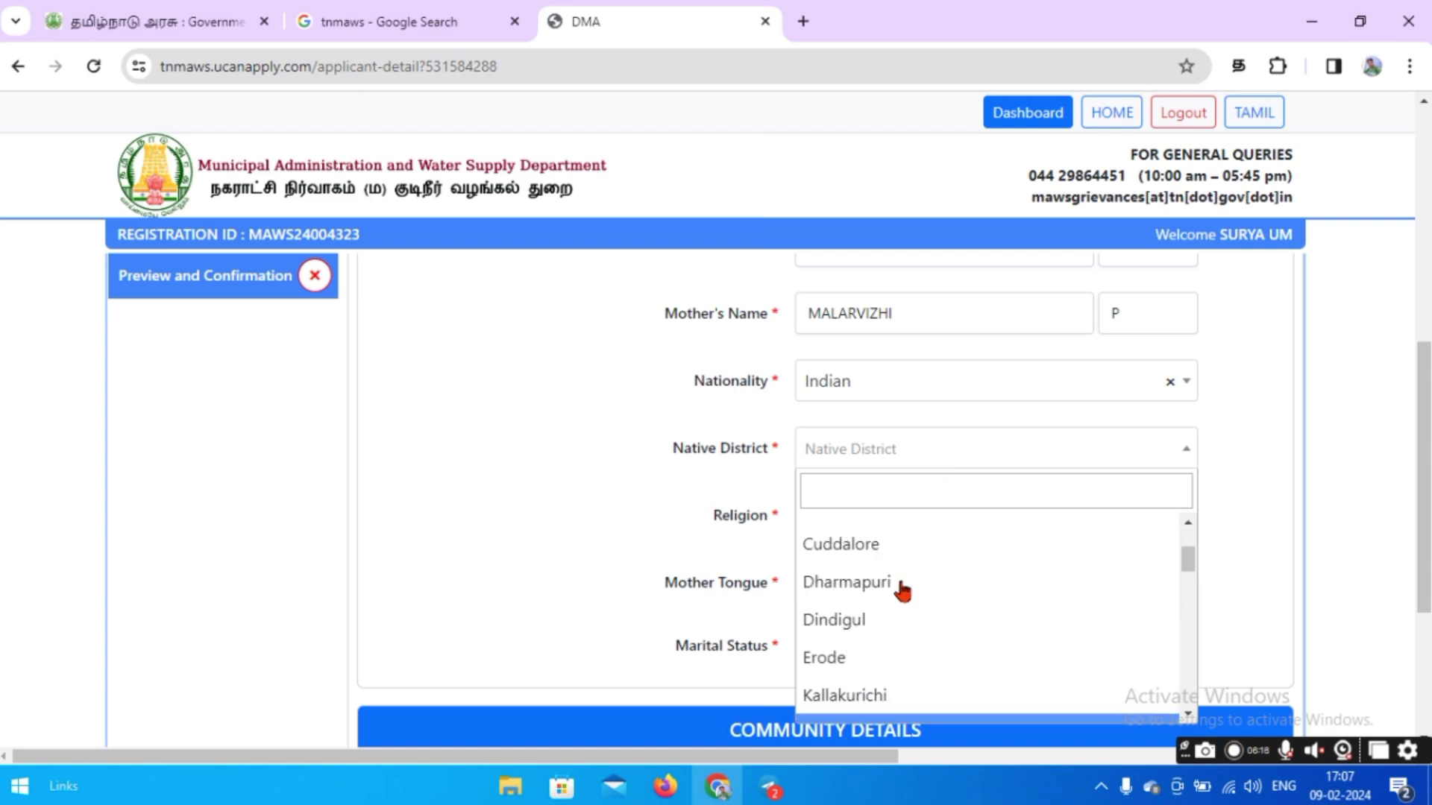
left_click(903, 585)
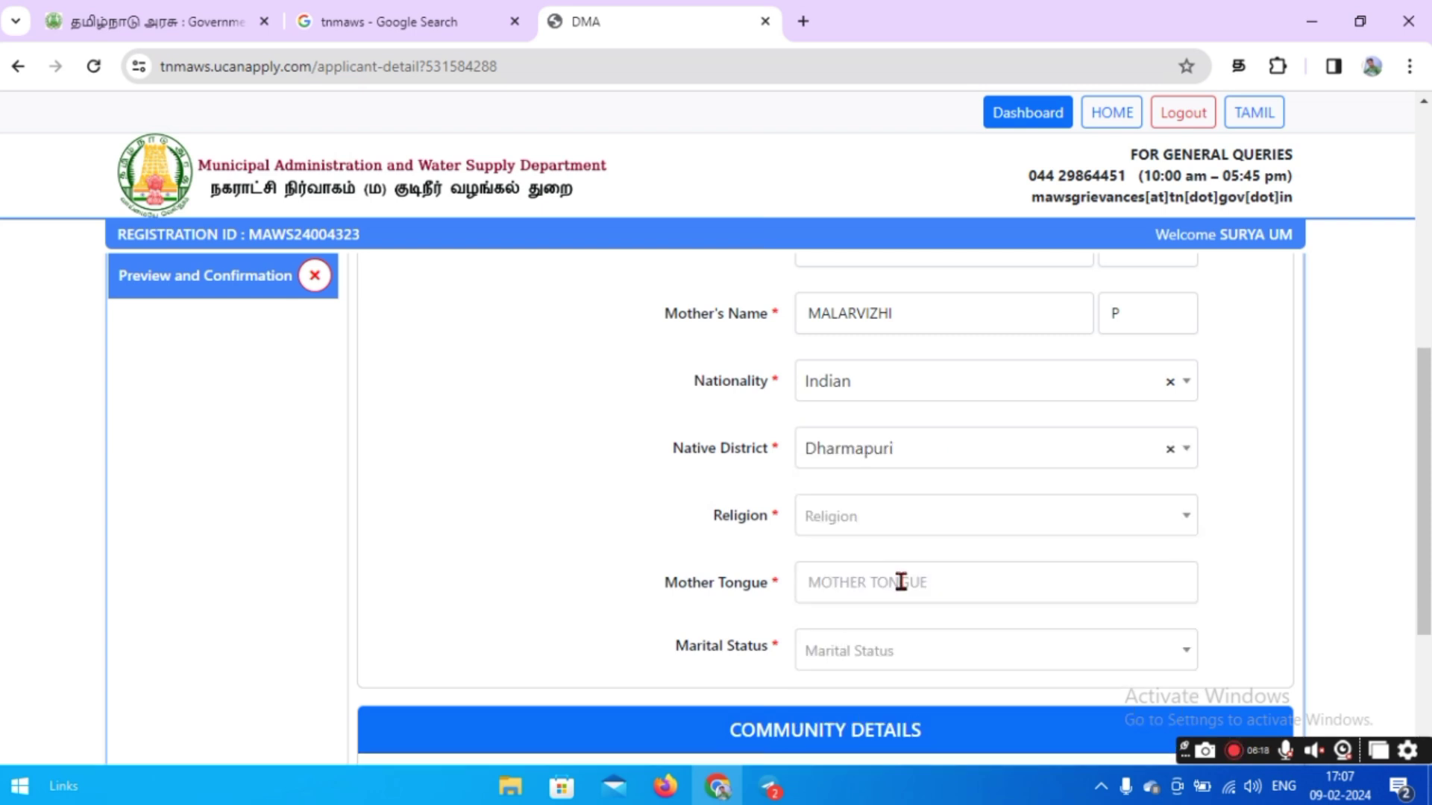
Set religion to Hindu and mother tongue to TAMIL.
scroll(581, 537, "down", 2)
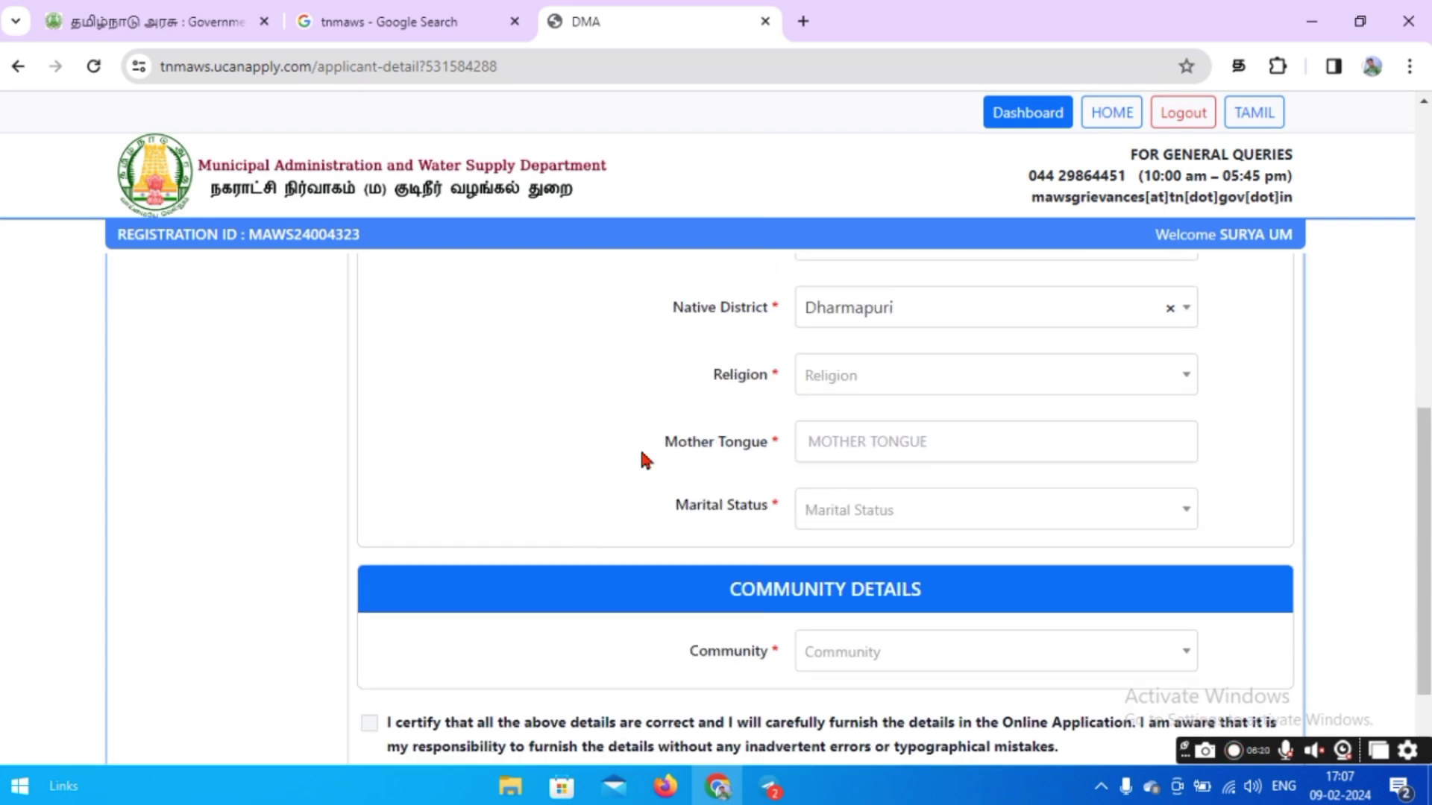
left_click(830, 382)
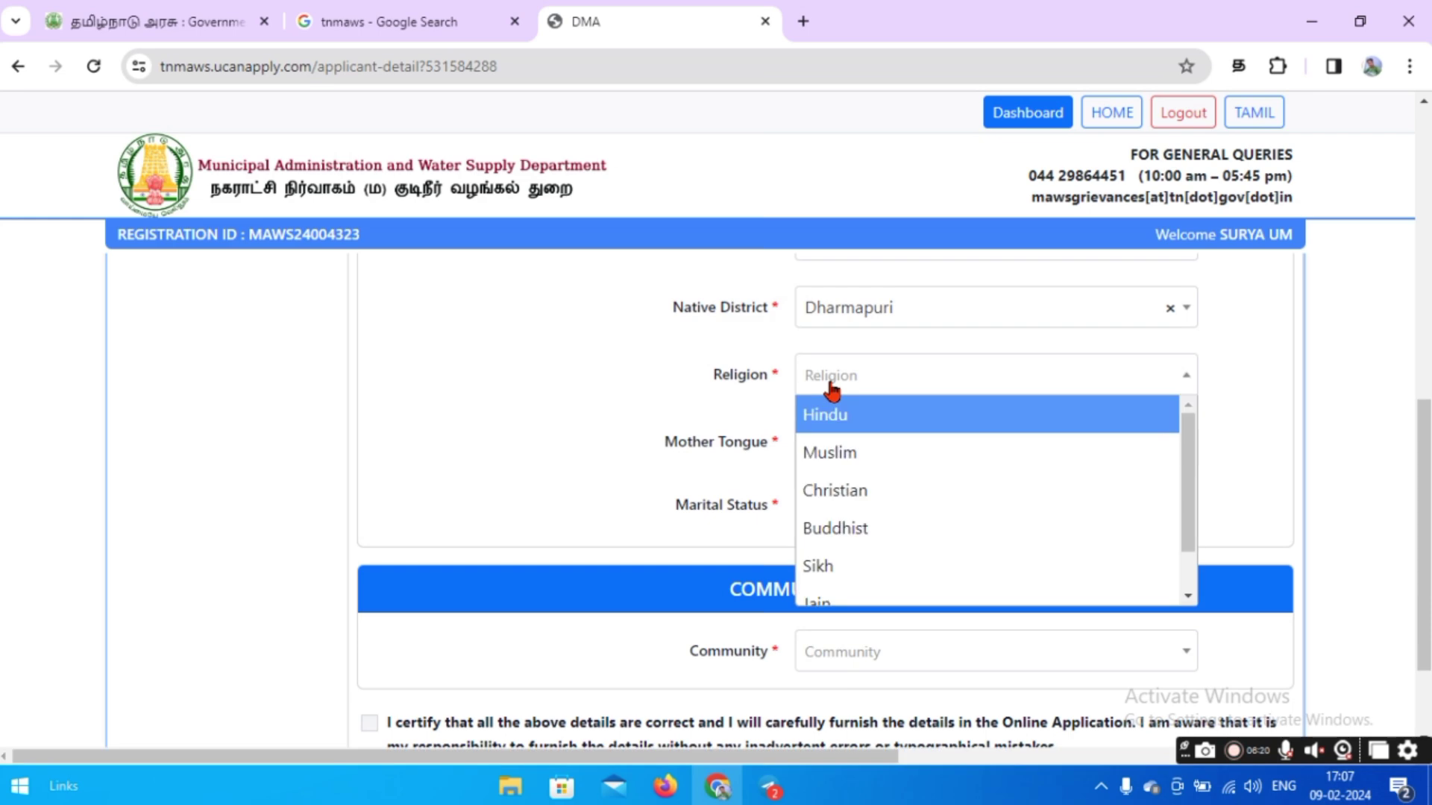
left_click(873, 422)
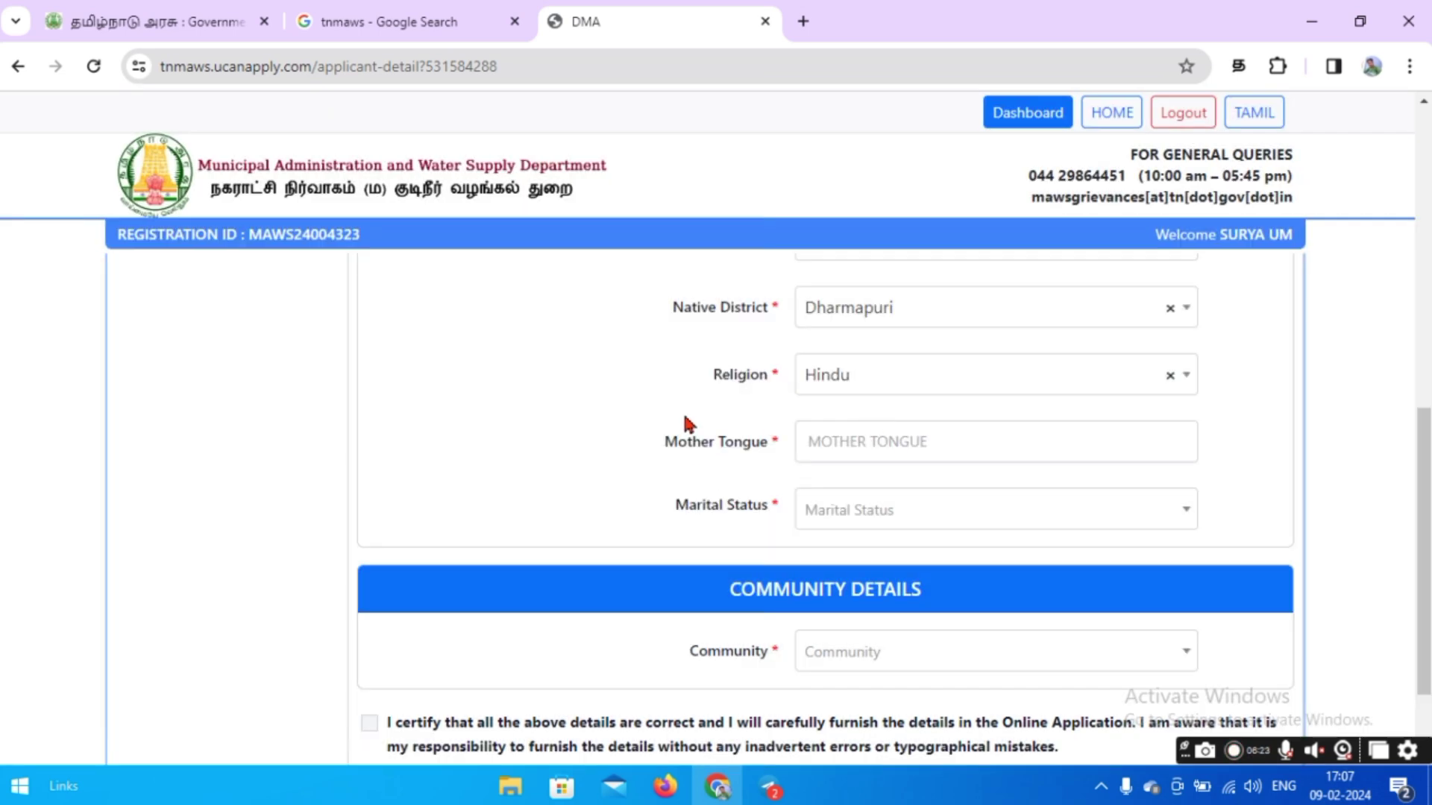
scroll(671, 418, "down", 2)
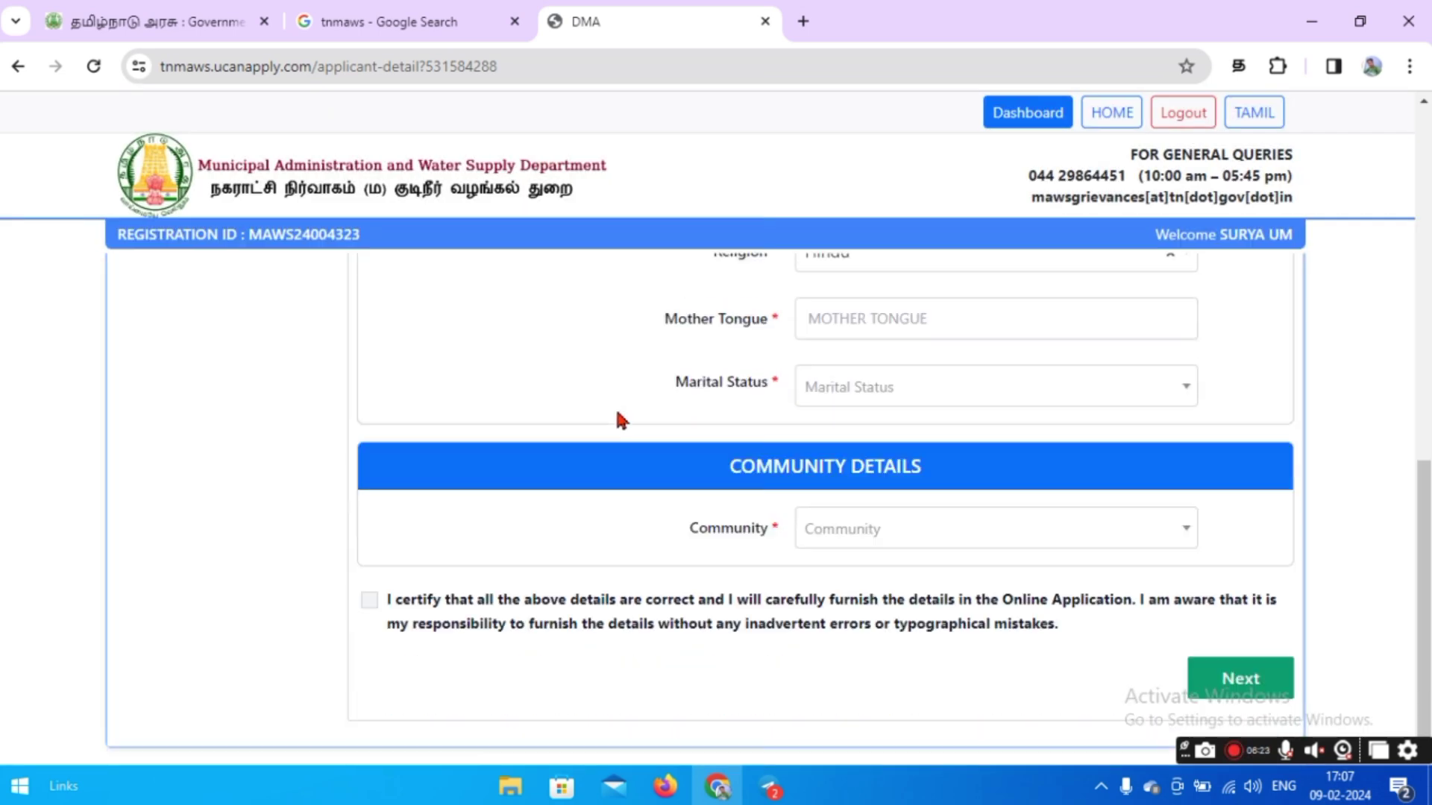
left_click(860, 327)
type("TAMIL")
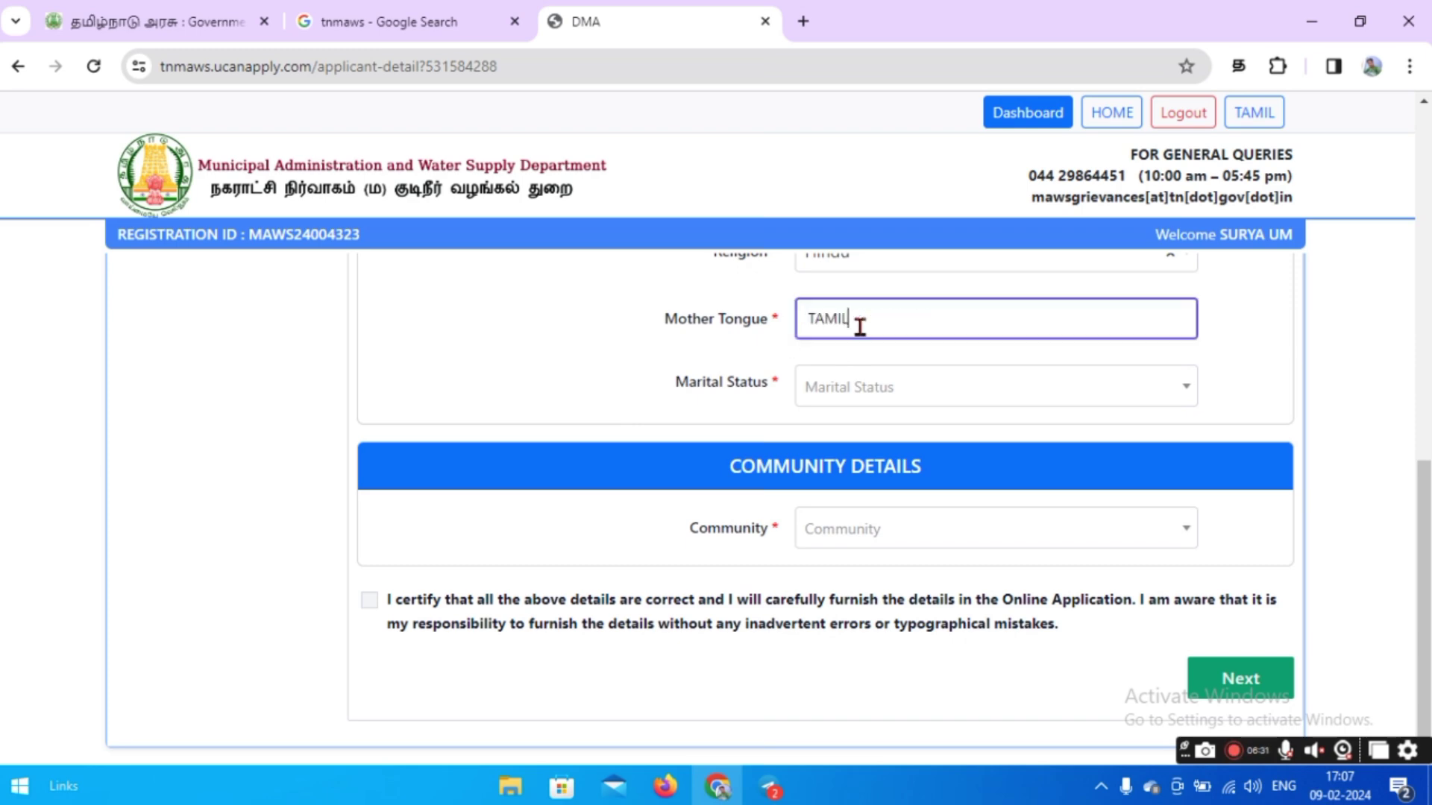
left_click(630, 342)
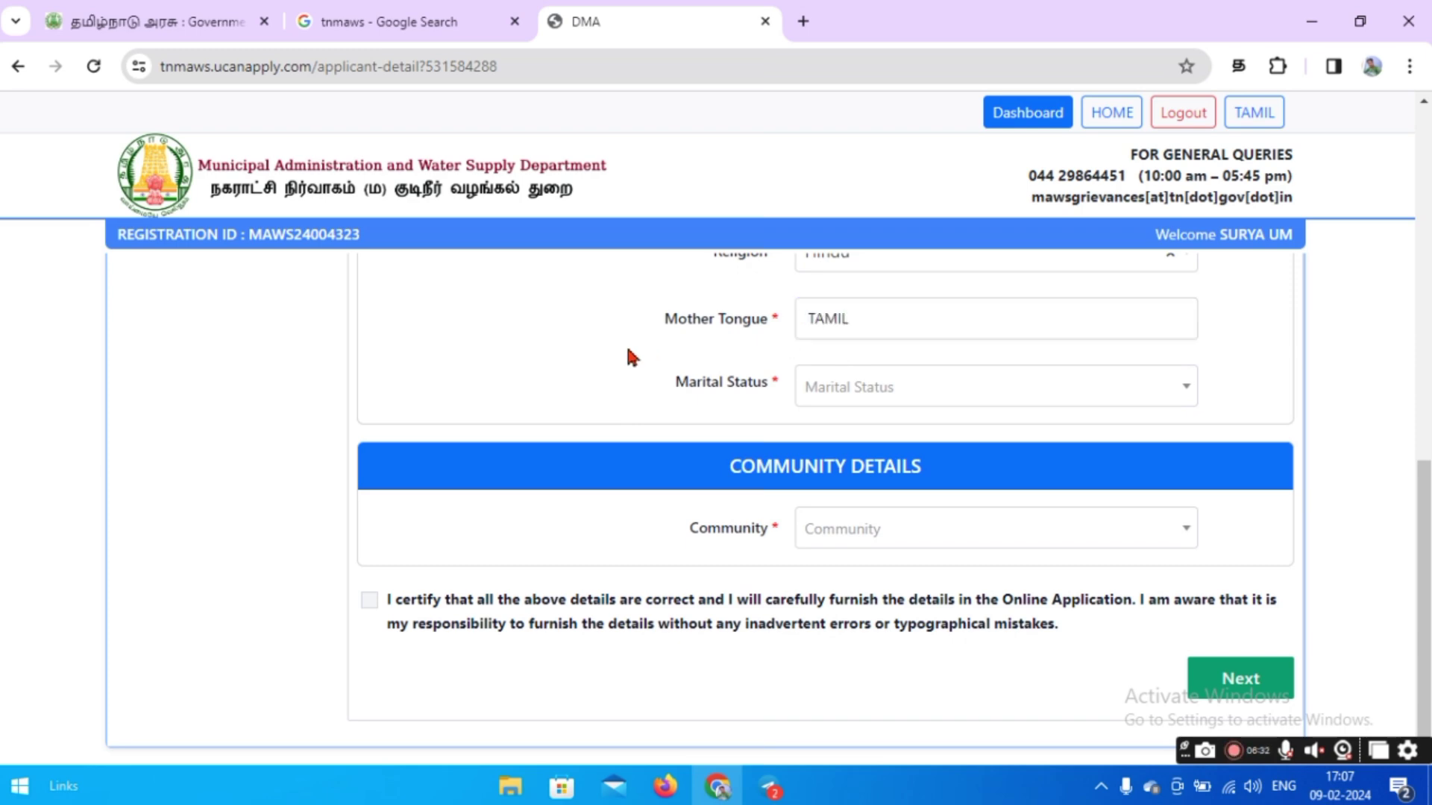
Set marital status to Married and community to Scheduled Caste (SC), confirming it.
left_click(861, 397)
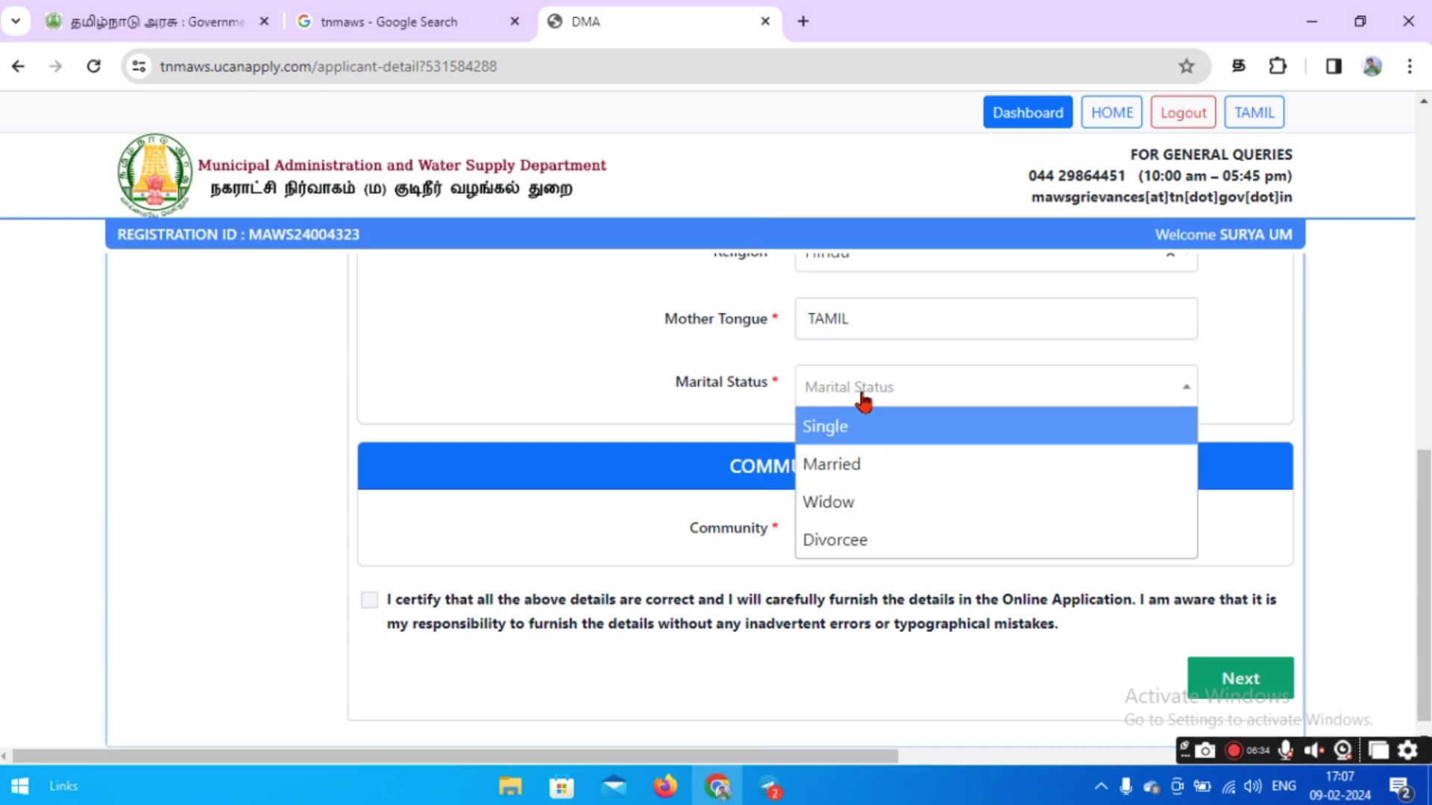
left_click(842, 463)
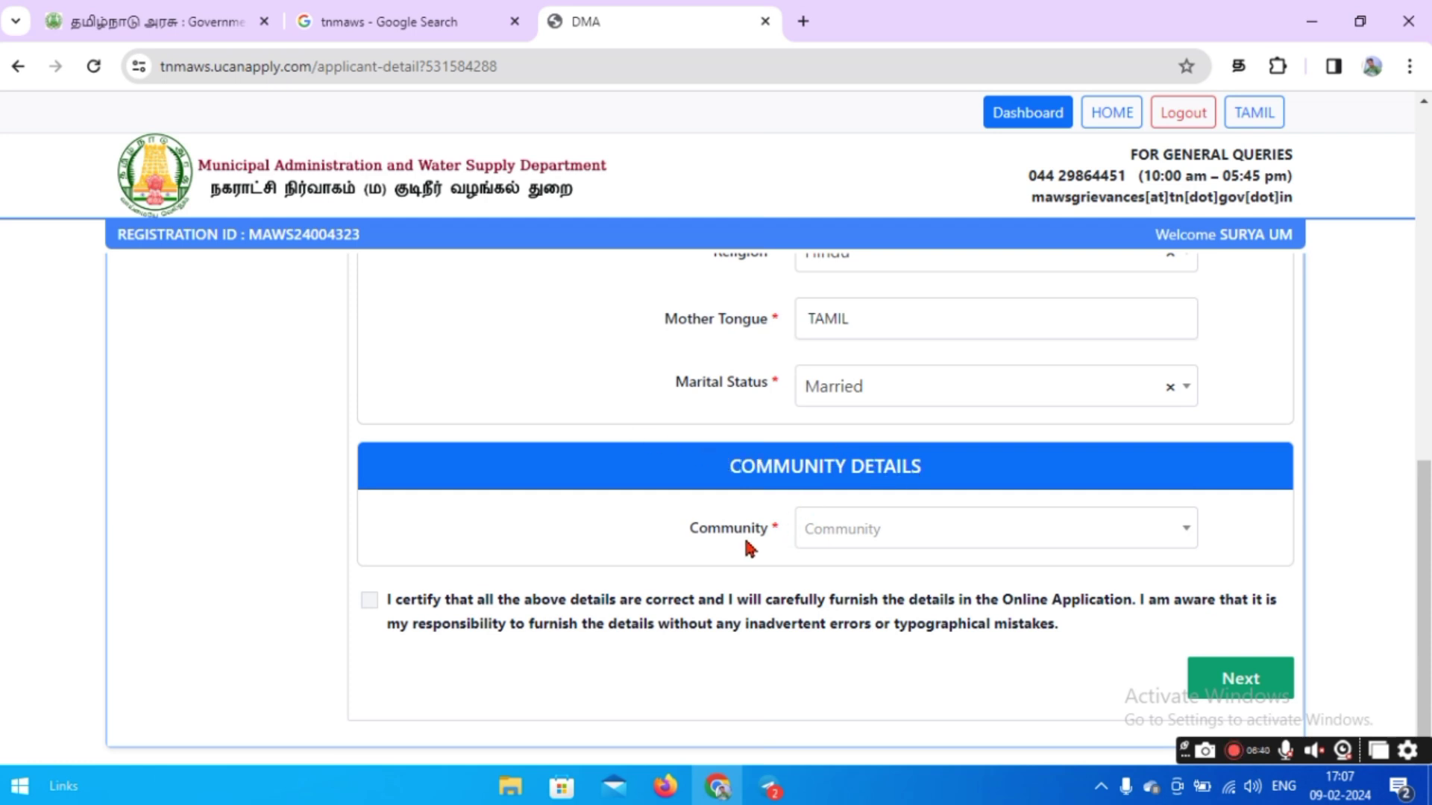
left_click(859, 537)
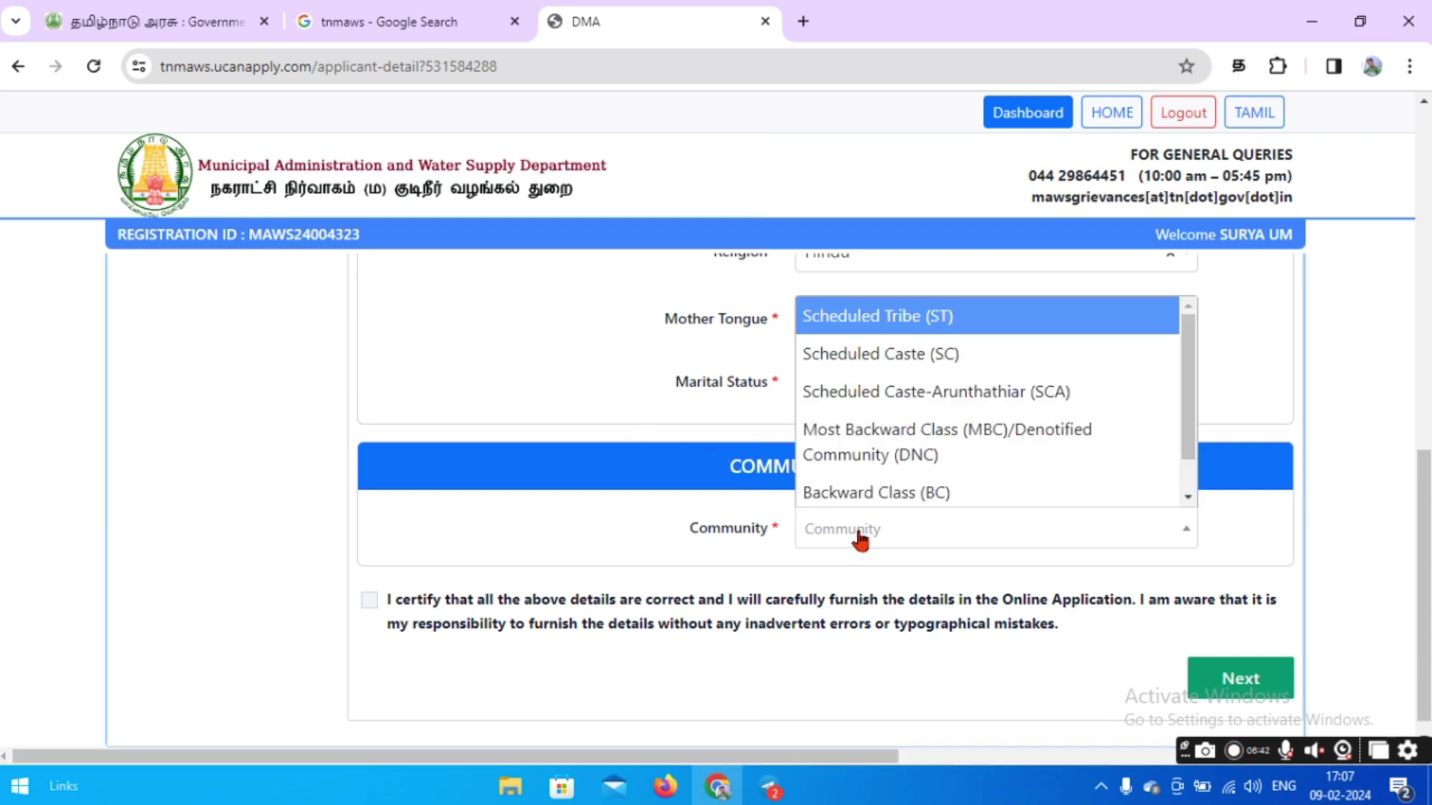
left_click(904, 363)
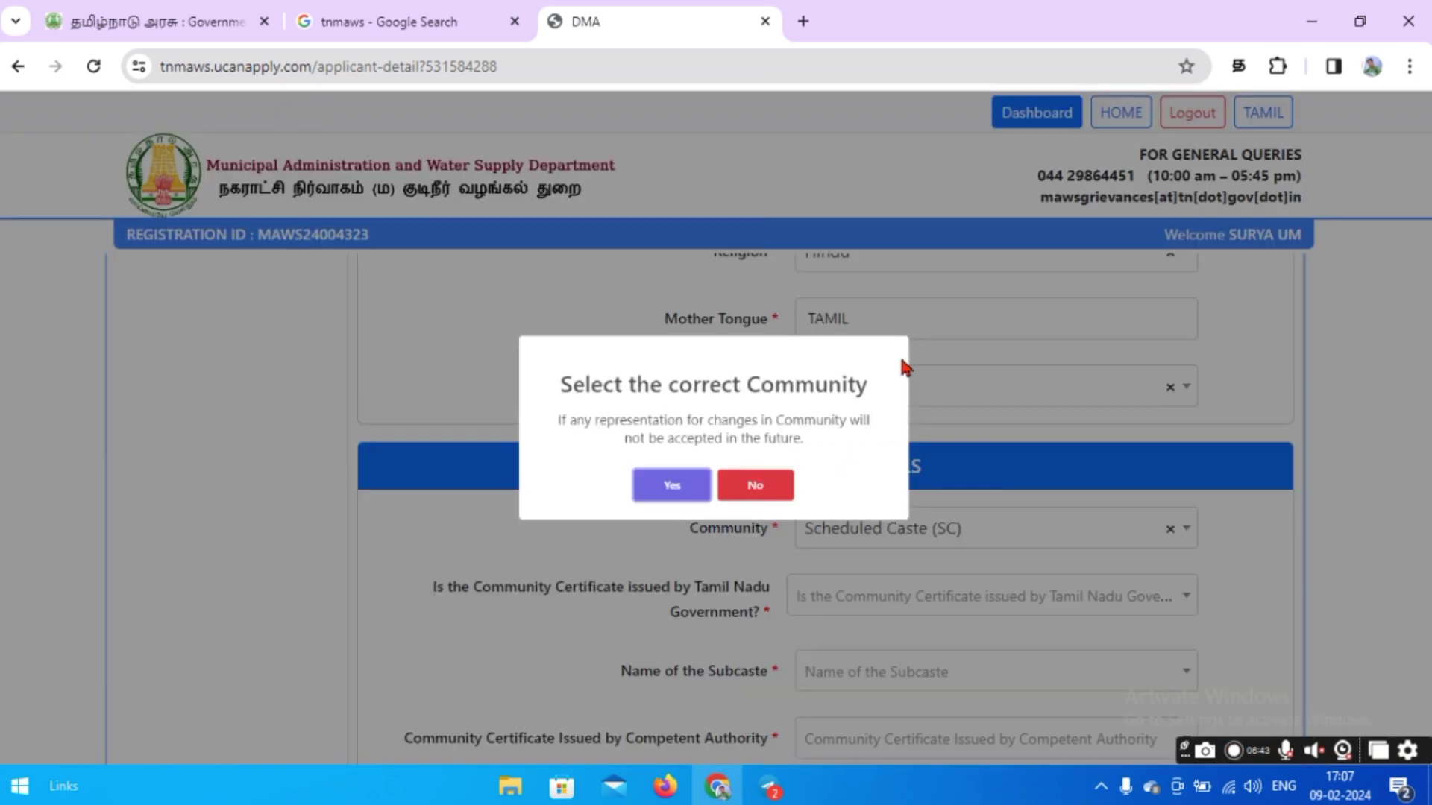
left_click(658, 497)
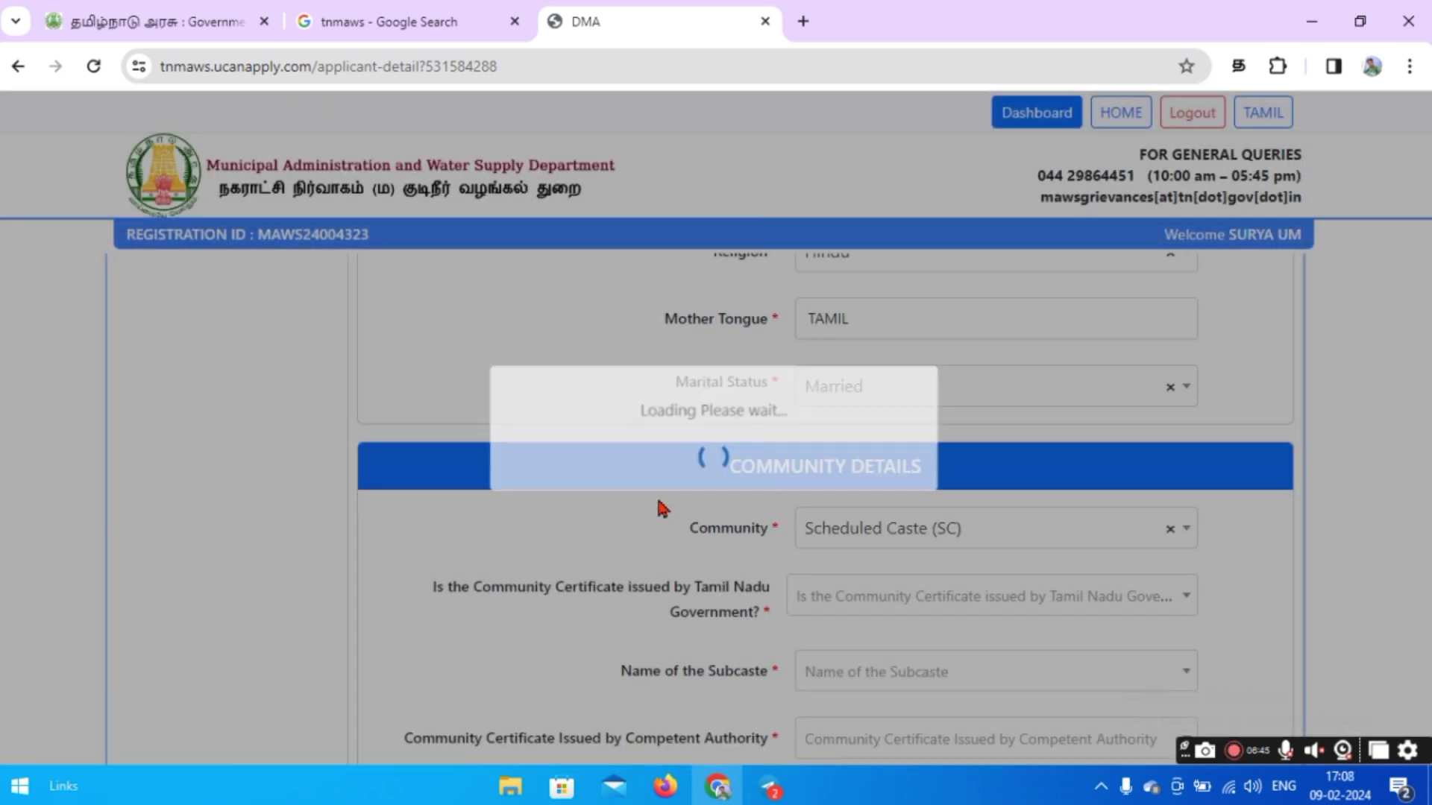
Record a Tamil Nadu-issued certificate, subcaste AdiDravida, issued by the Revenue Divisional Officer.
scroll(652, 508, "down", 2)
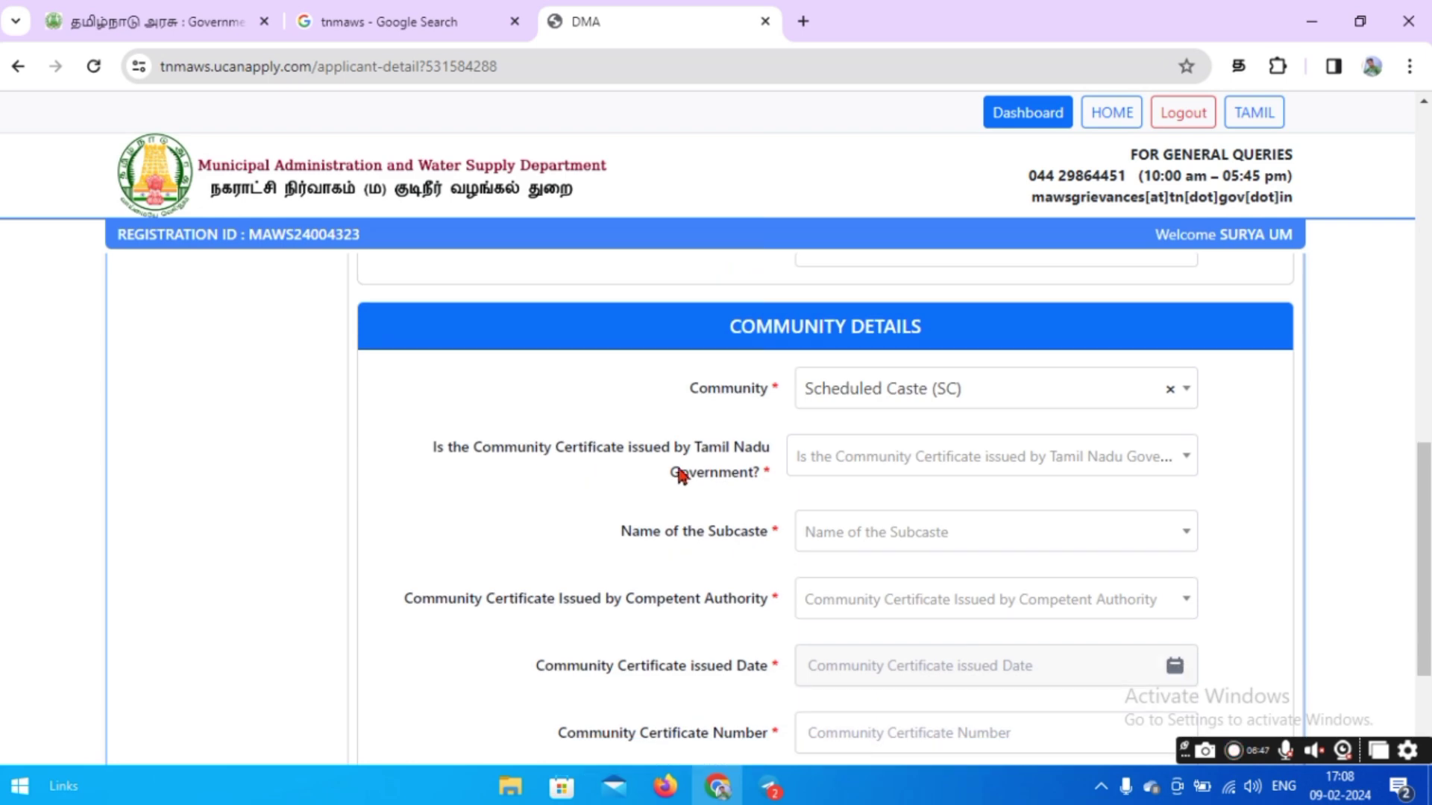
scroll(923, 453, "down", 2)
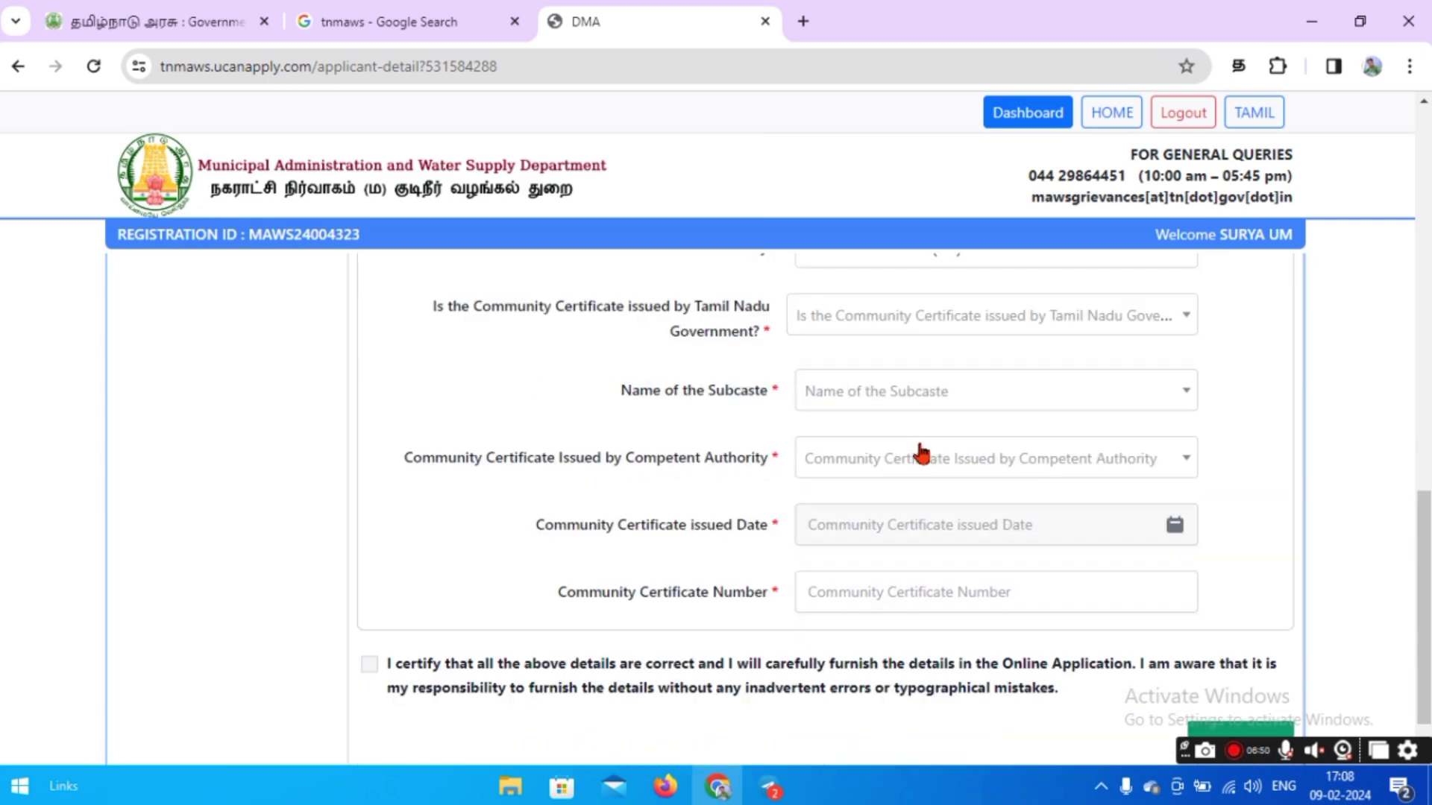
left_click(941, 324)
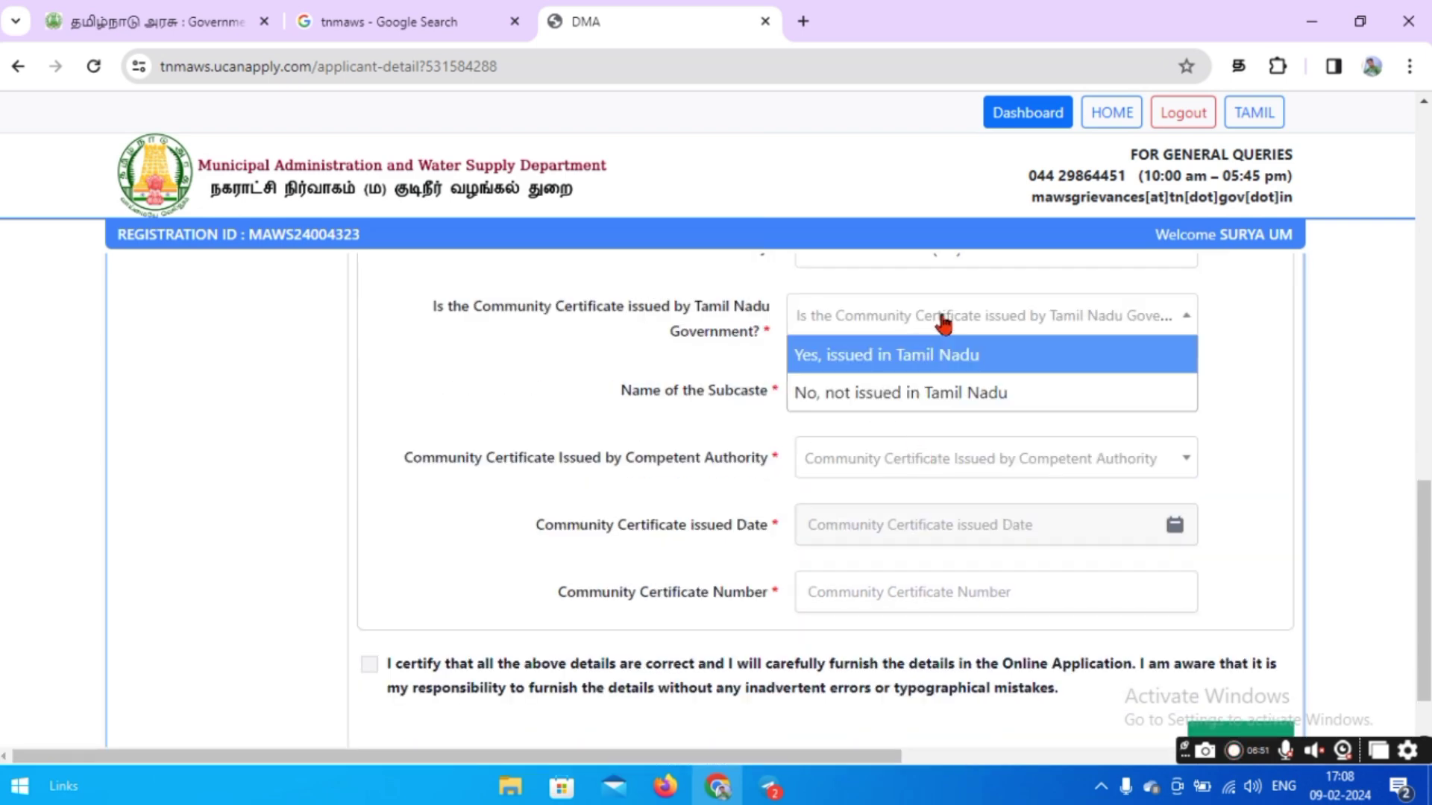
scroll(941, 324, "up", 2)
left_click(838, 495)
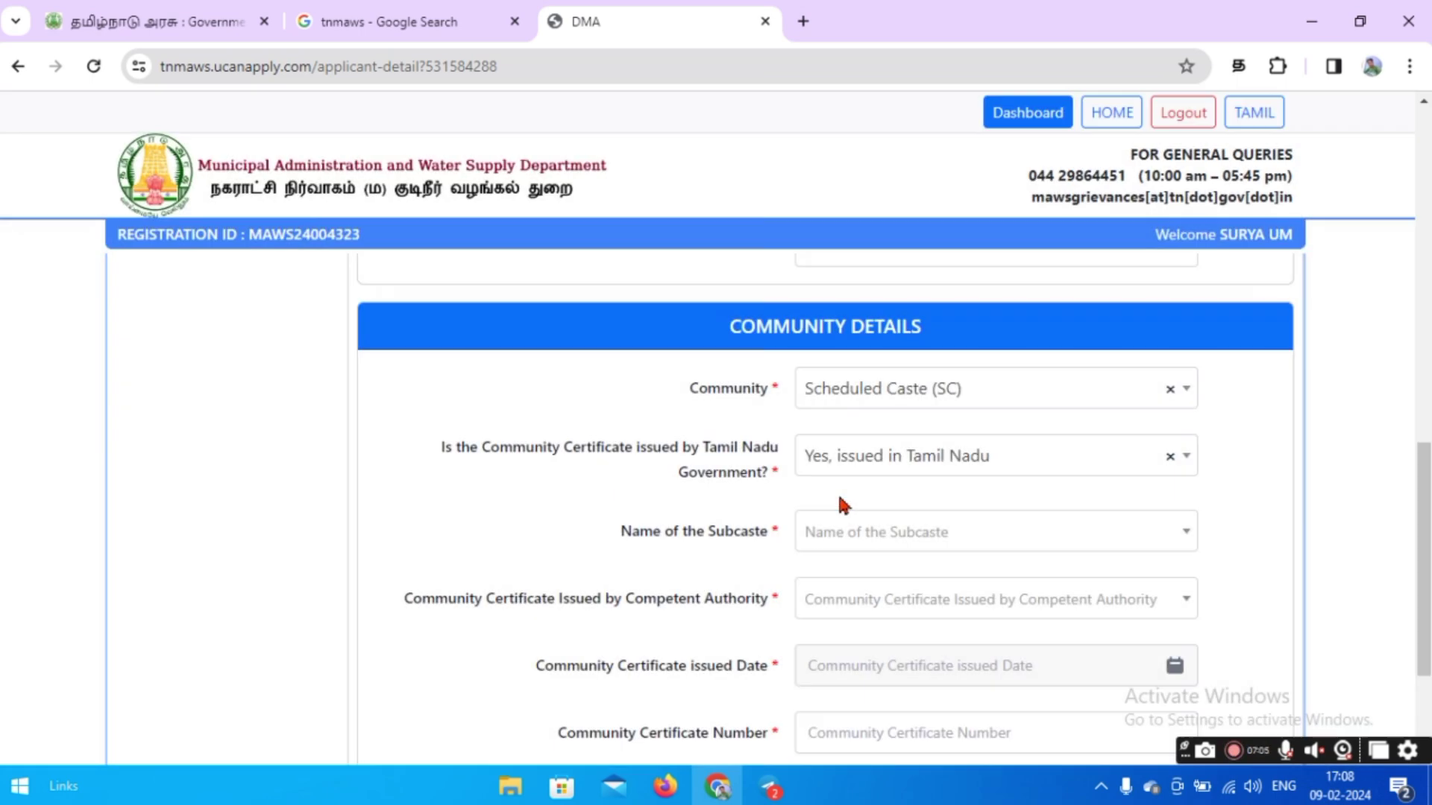
scroll(654, 475, "down", 2)
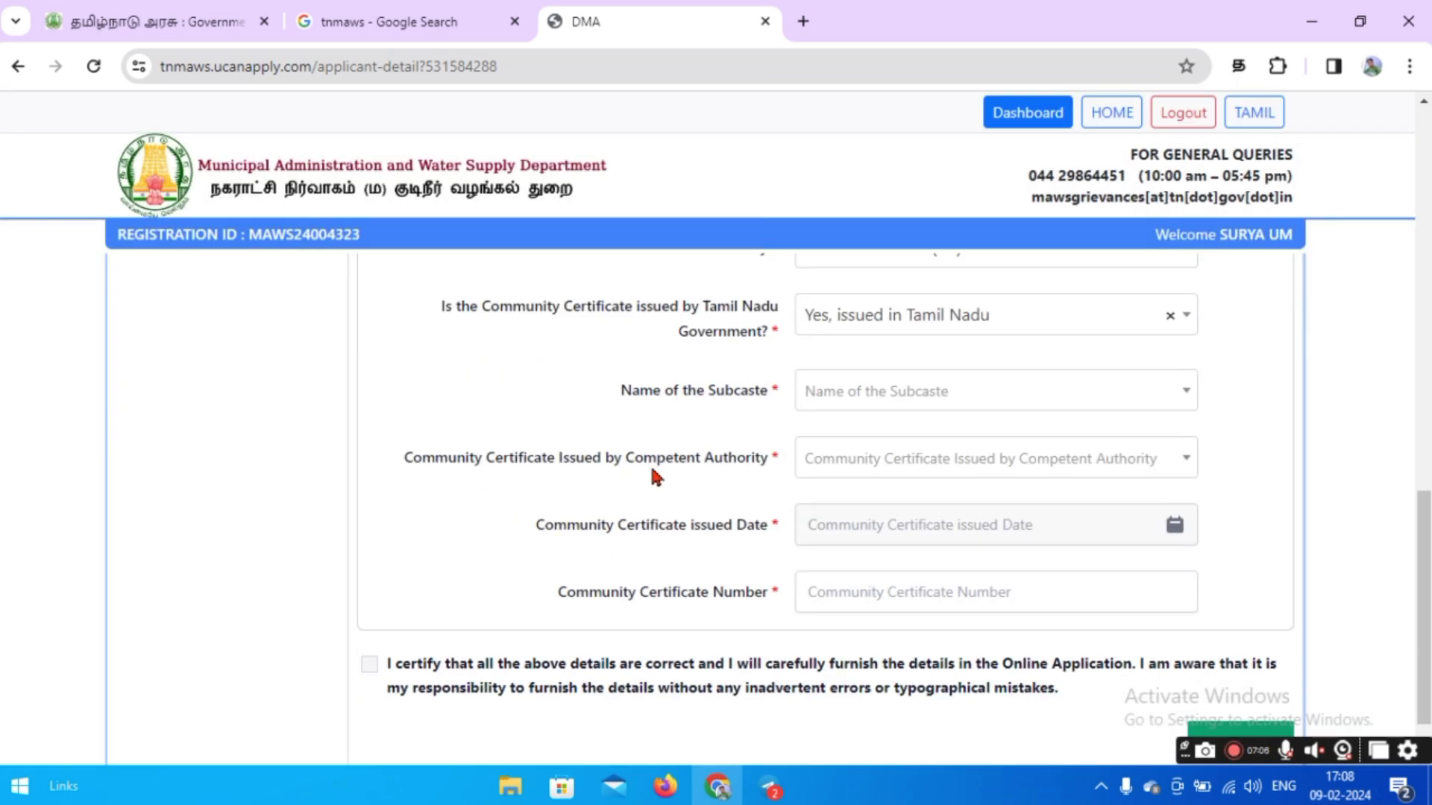
left_click(925, 402)
left_click(870, 475)
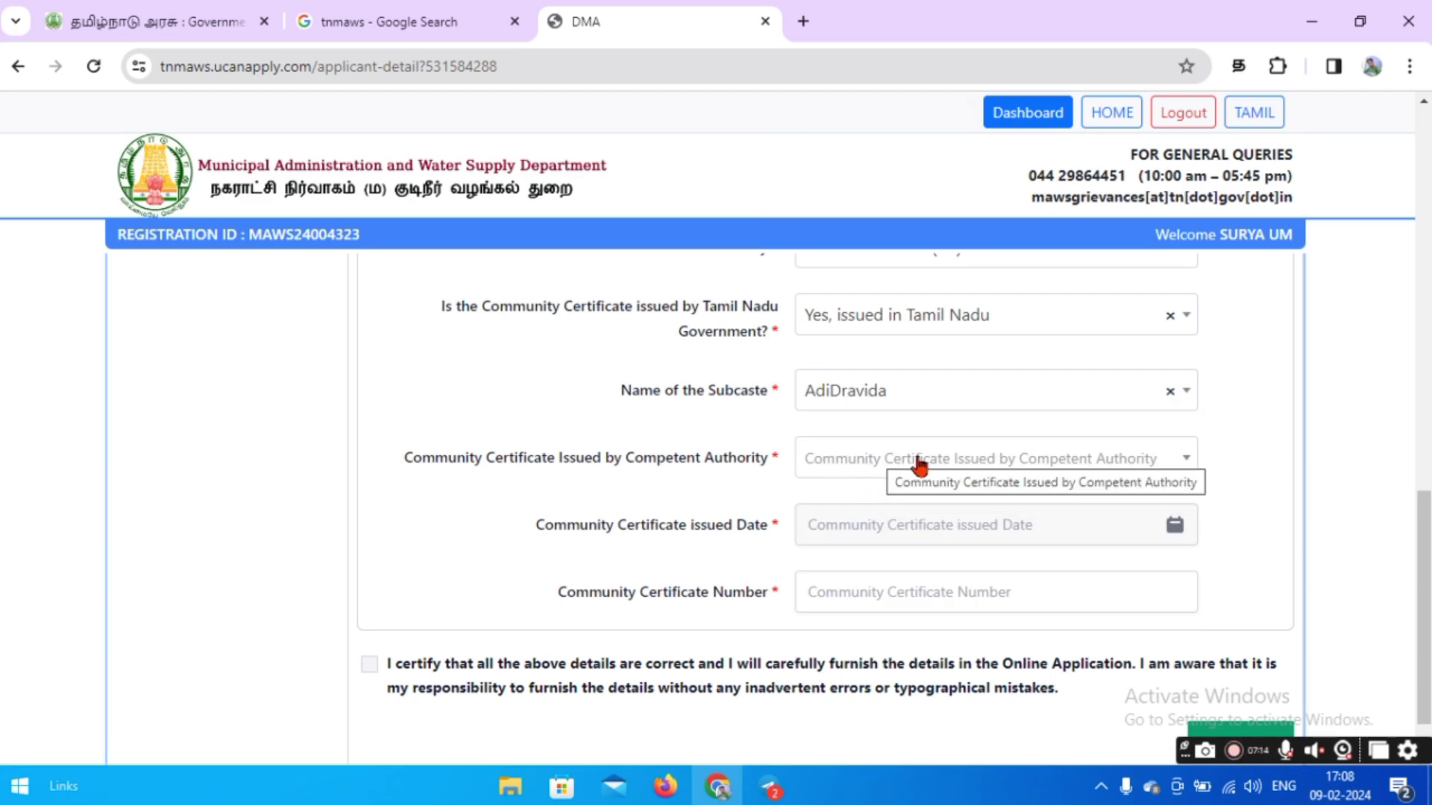
left_click(885, 458)
left_click(958, 527)
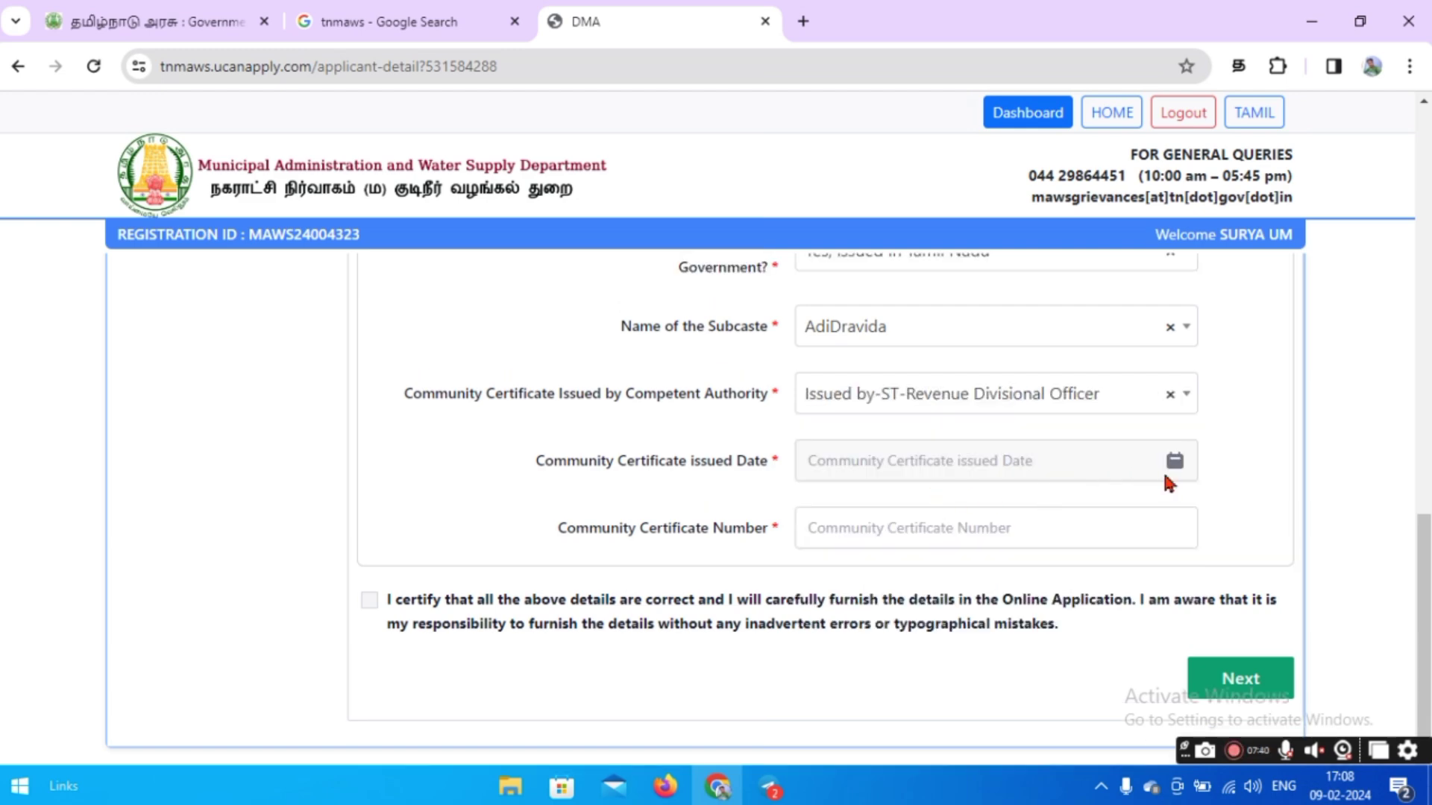
Enter certificate date 05-02-2014 and its number, certify, and continue to Address.
left_click(1054, 463)
double_click(1004, 147)
type("2014")
left_click(947, 254)
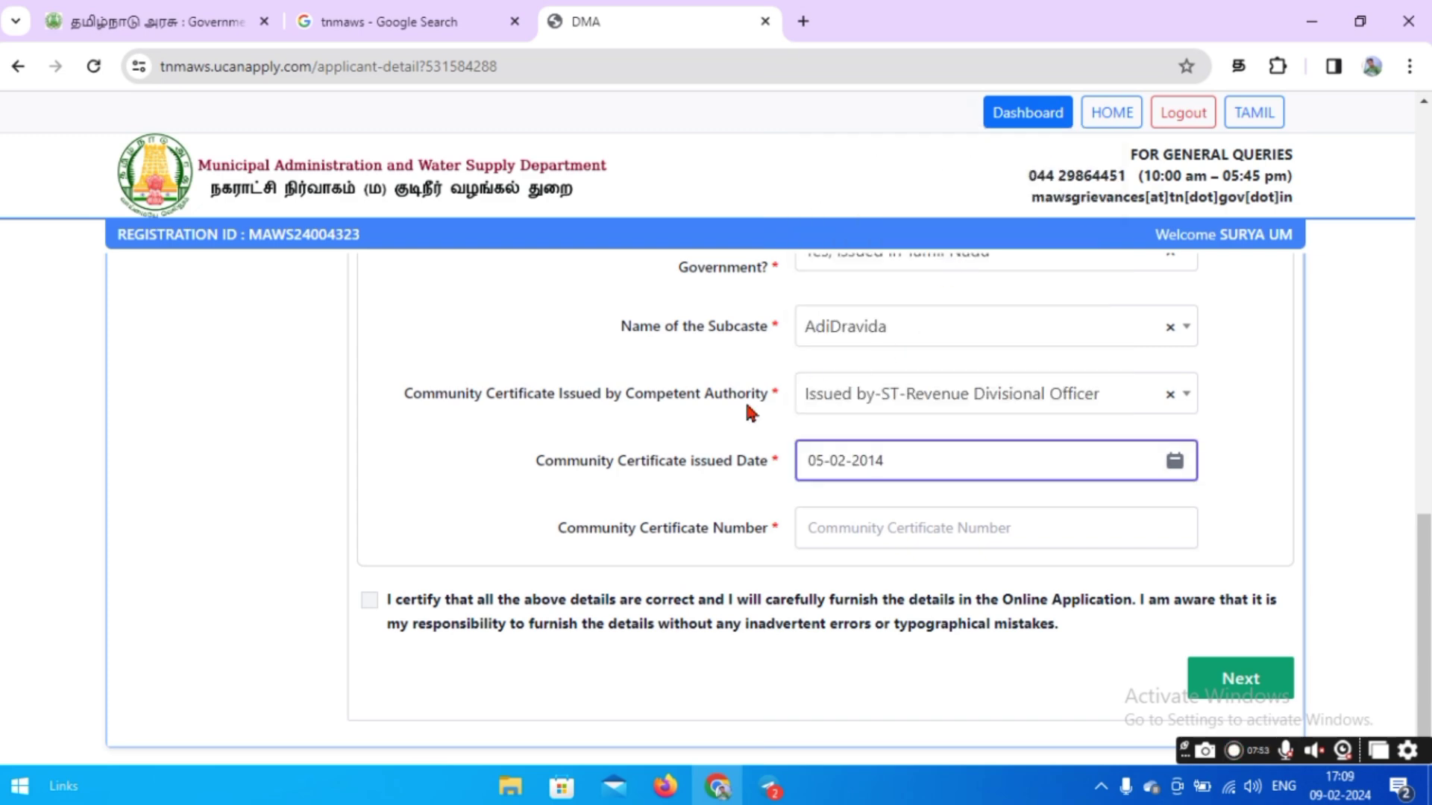
left_click(844, 528)
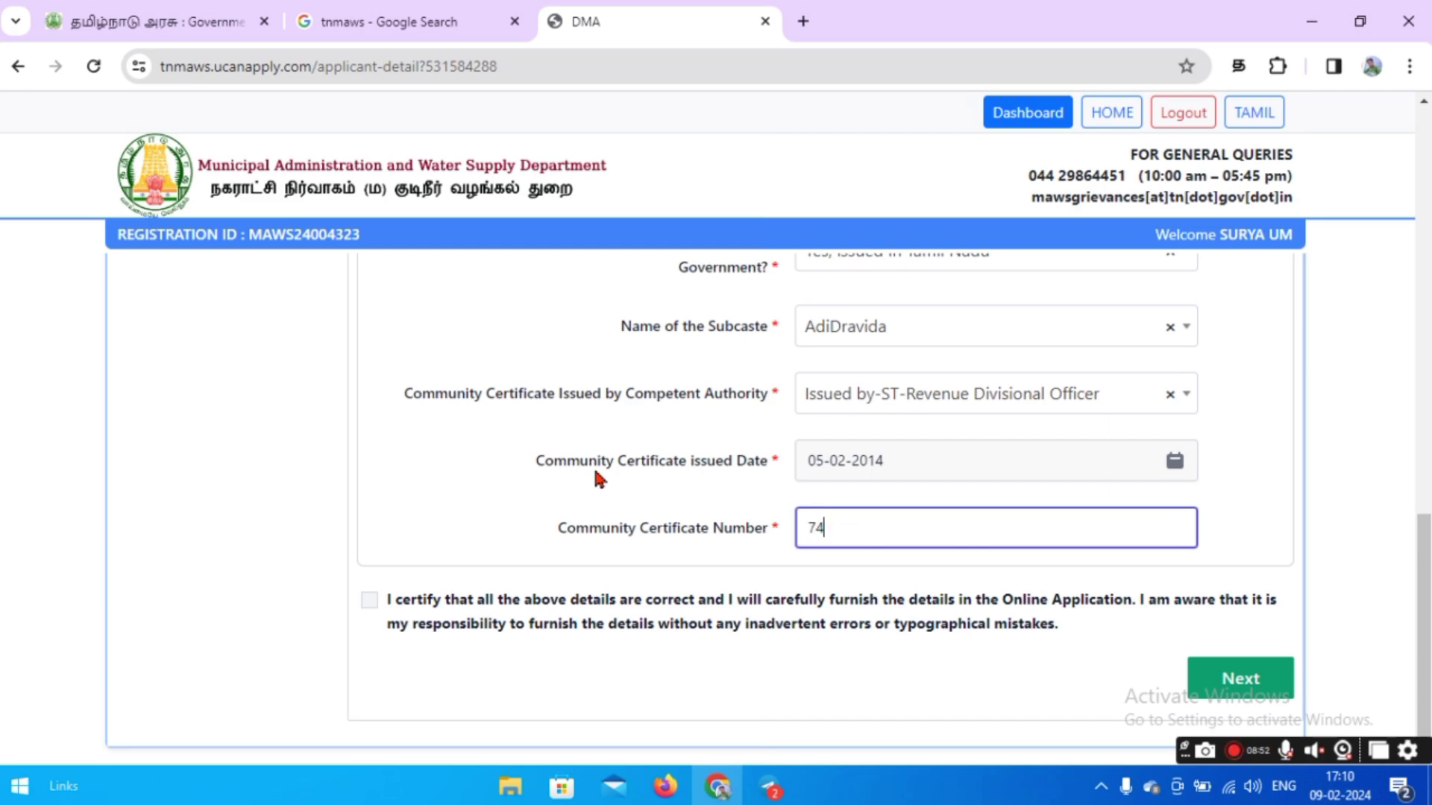
left_click(369, 600)
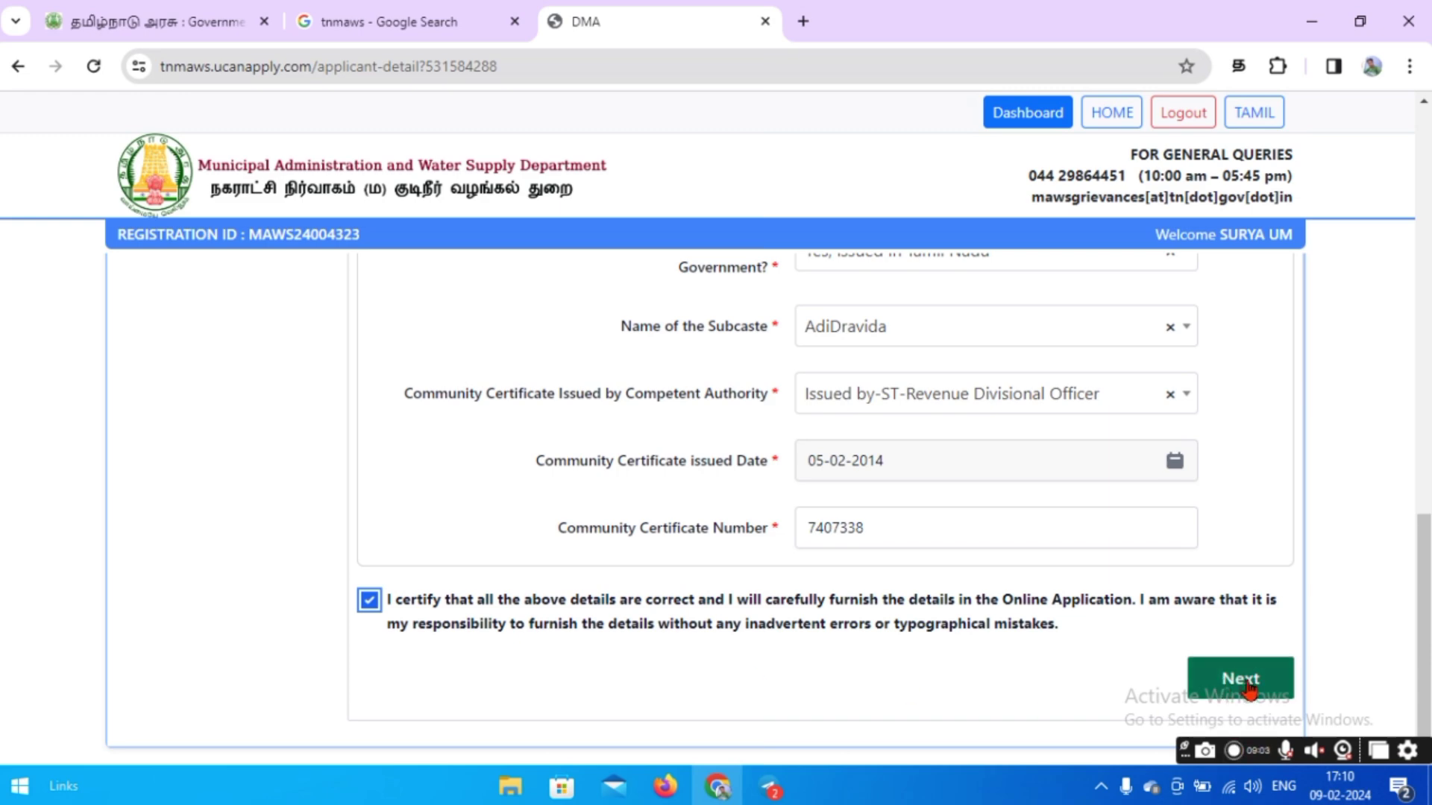
left_click(1240, 679)
Fill in the communication address, city and pin code, district, and state Tamil Nadu.
left_click(516, 535)
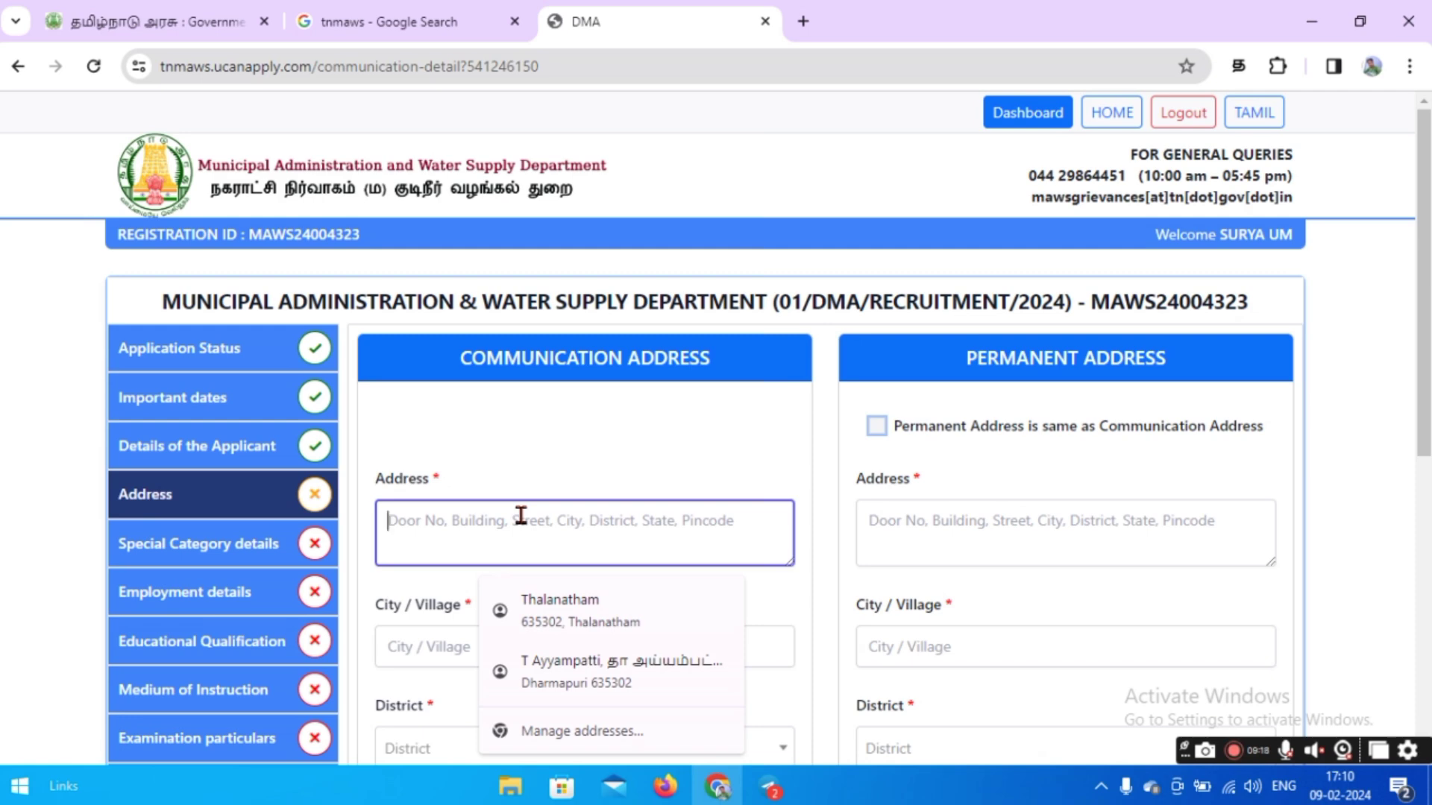
type("2/326")
scroll(522, 488, "down", 3)
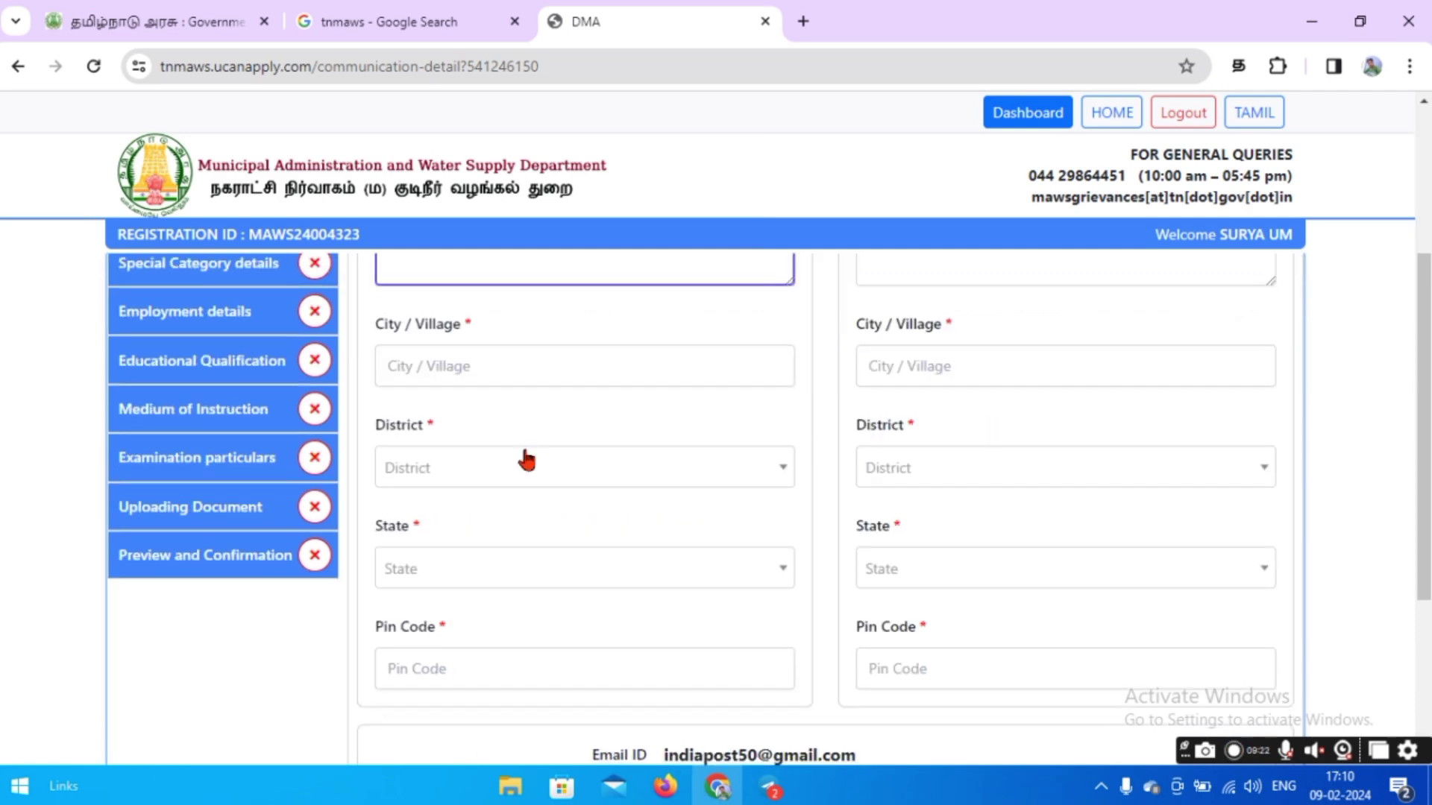
left_click(477, 375)
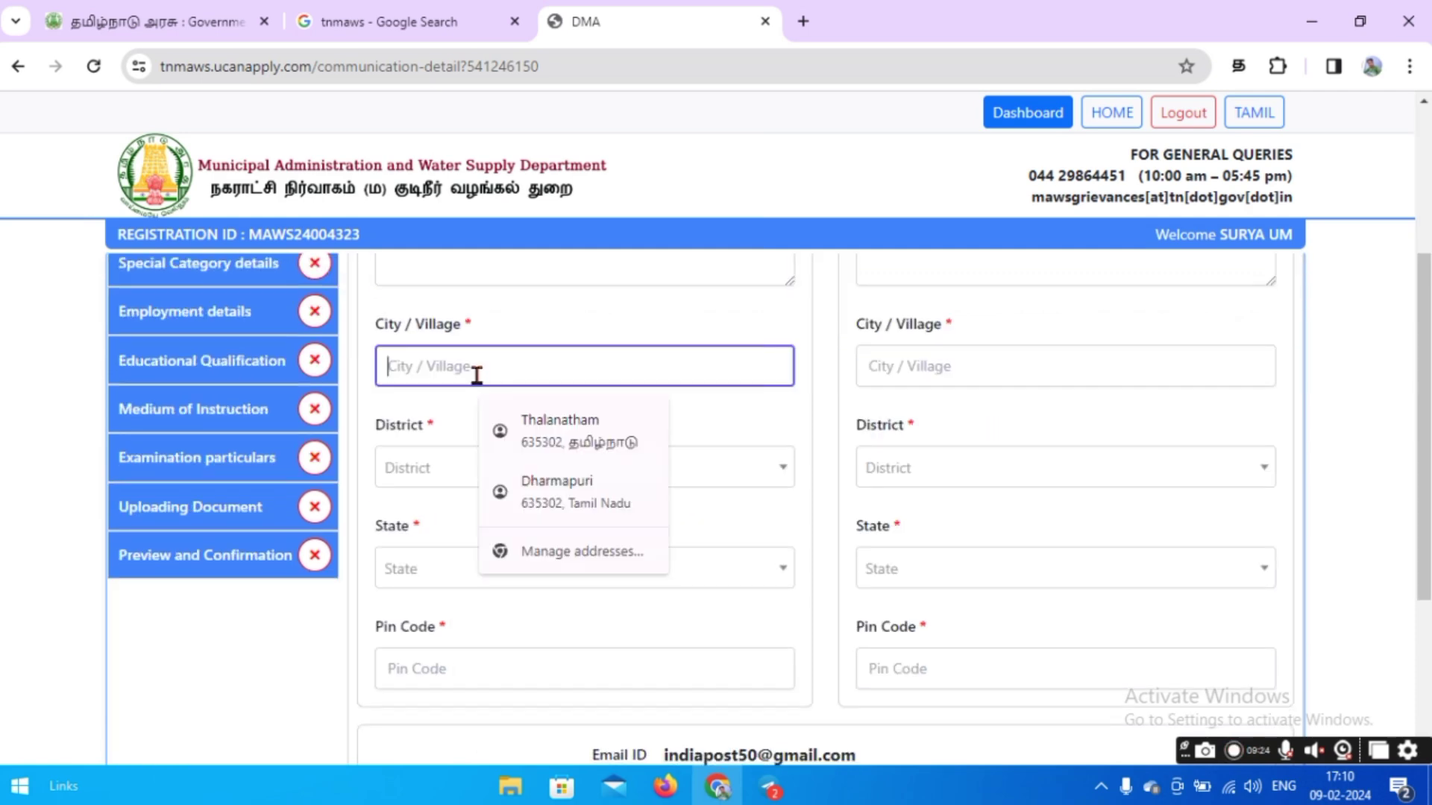
left_click(535, 417)
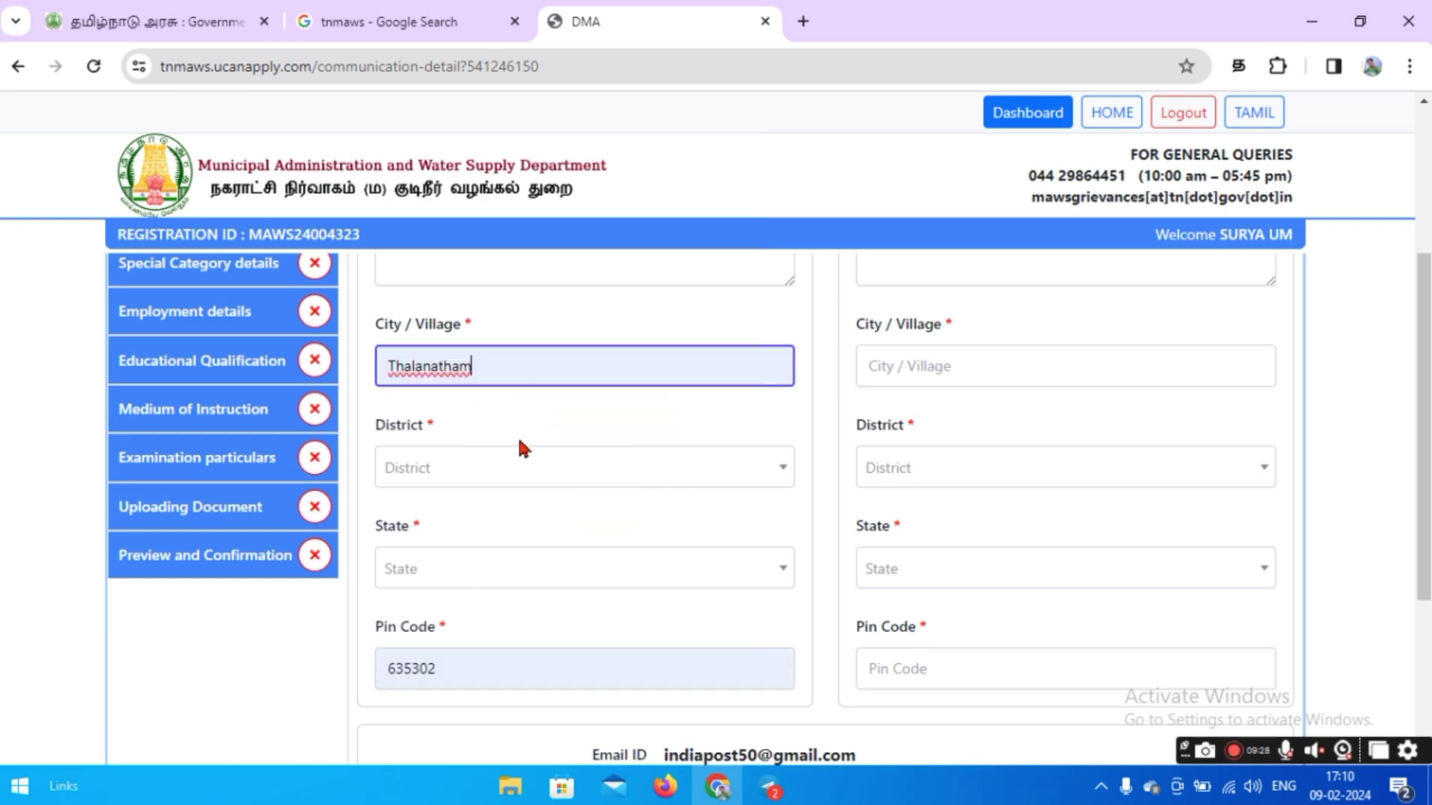
left_click(505, 476)
scroll(457, 641, "down", 2)
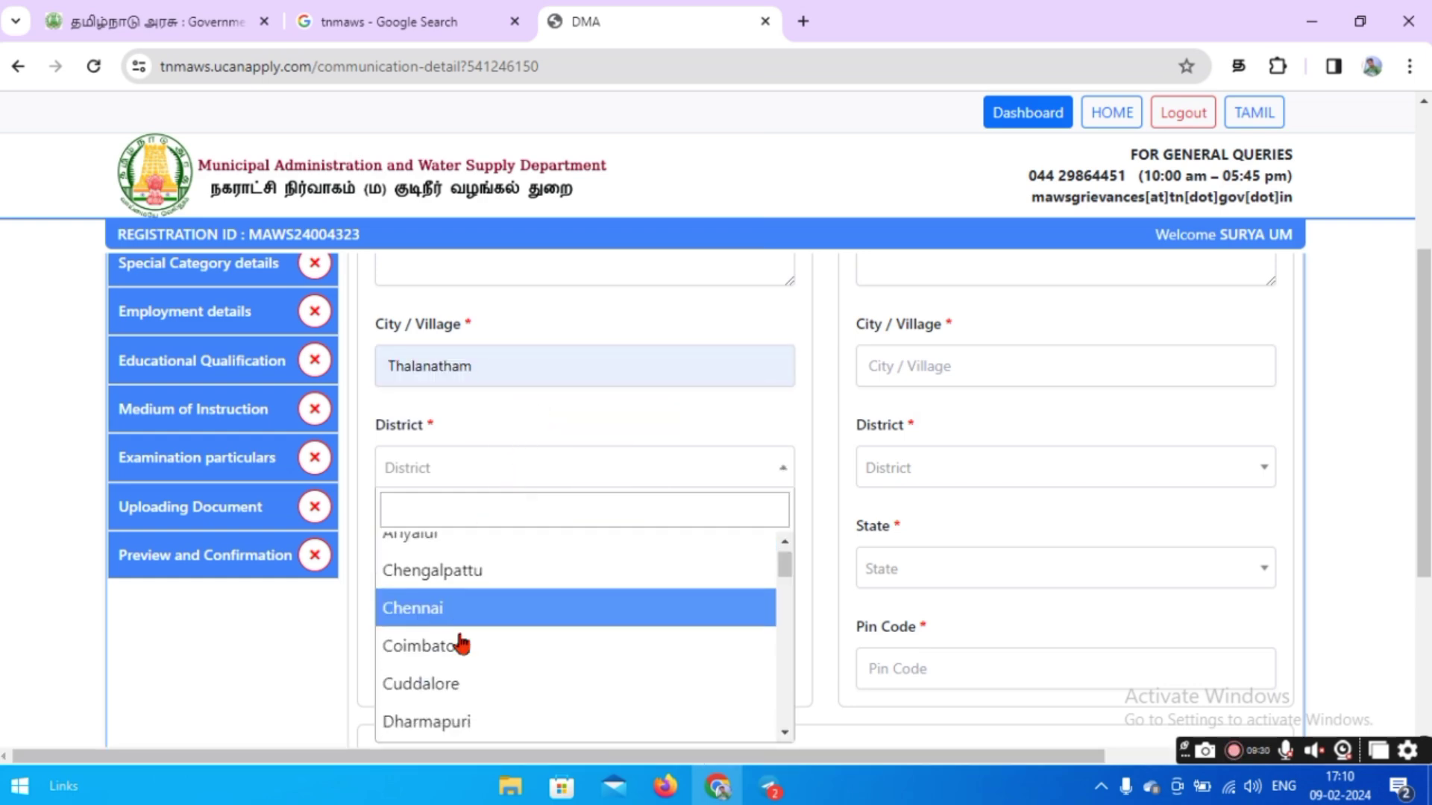
left_click(450, 611)
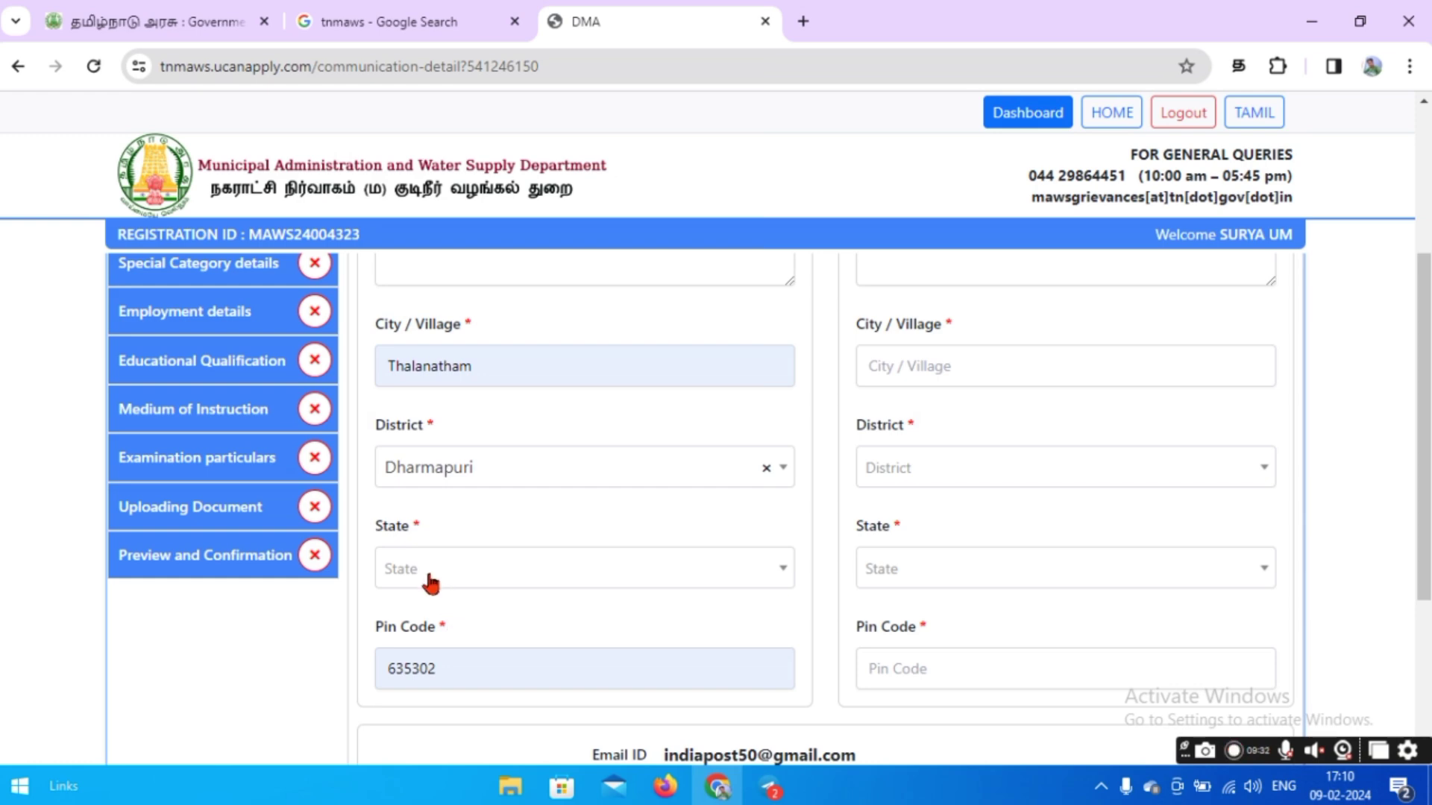
left_click(452, 568)
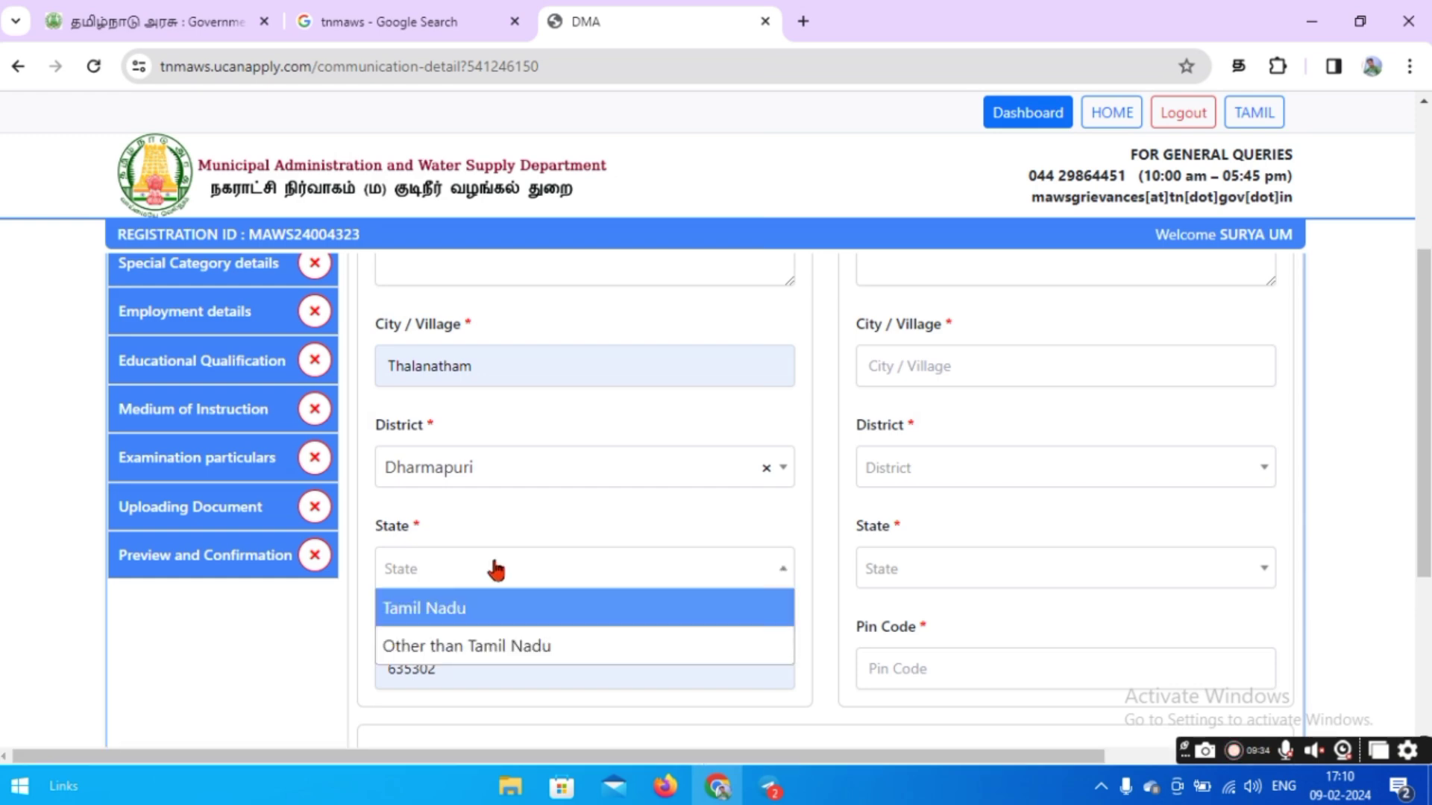
left_click(446, 608)
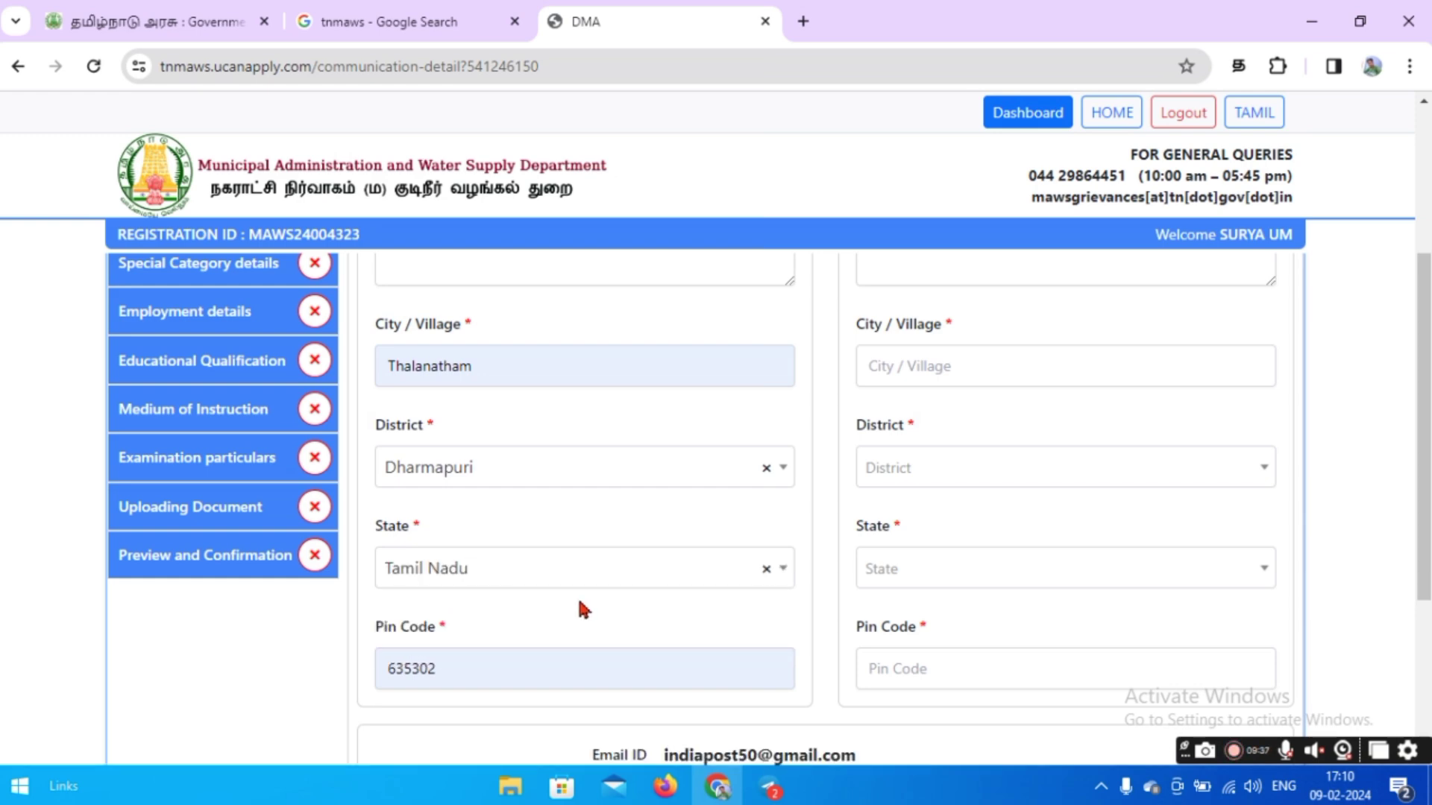
Make the permanent address the same, certify, save, and answer No to differently abled.
scroll(579, 604, "down", 2)
scroll(477, 582, "down", 2)
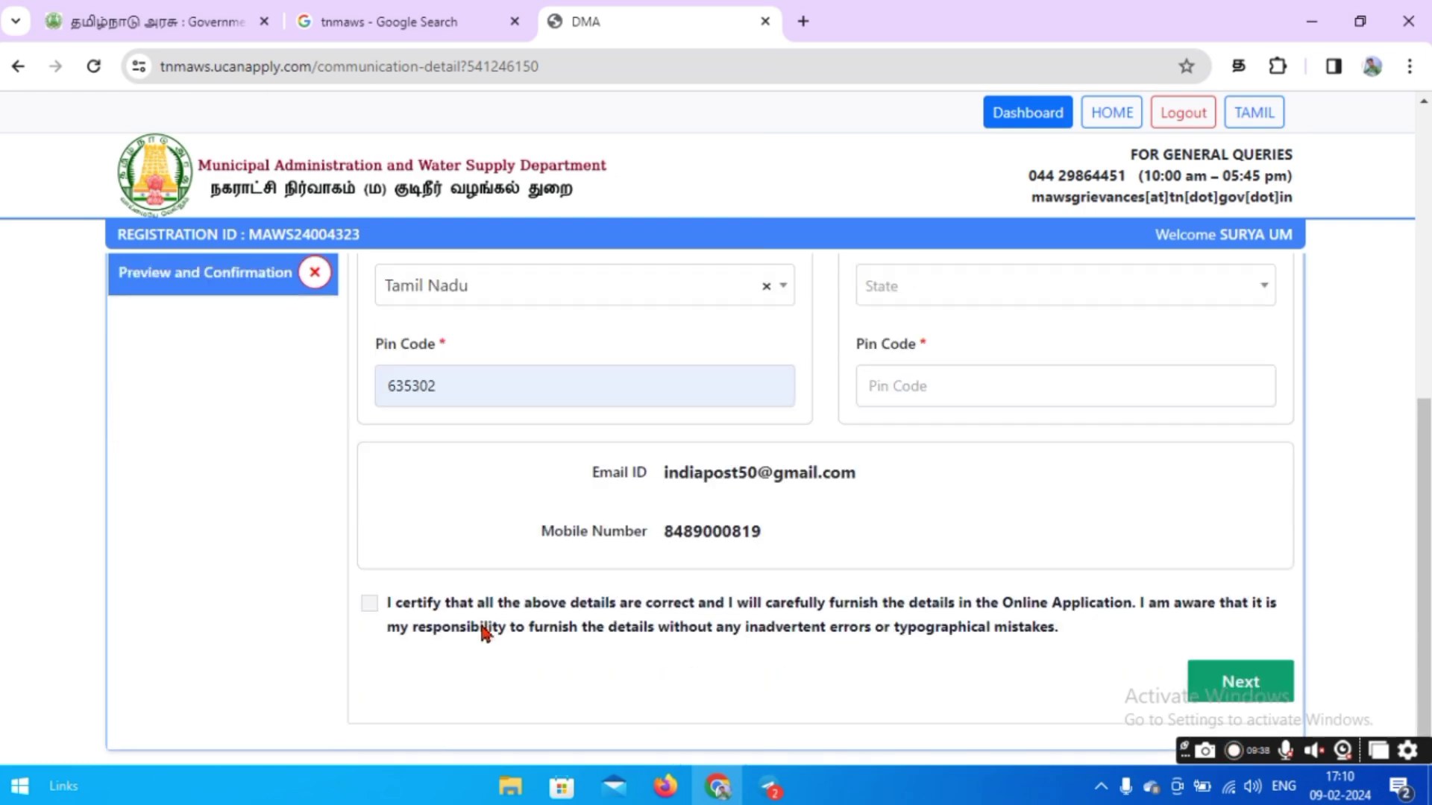
scroll(566, 585, "up", 6)
scroll(566, 584, "up", 2)
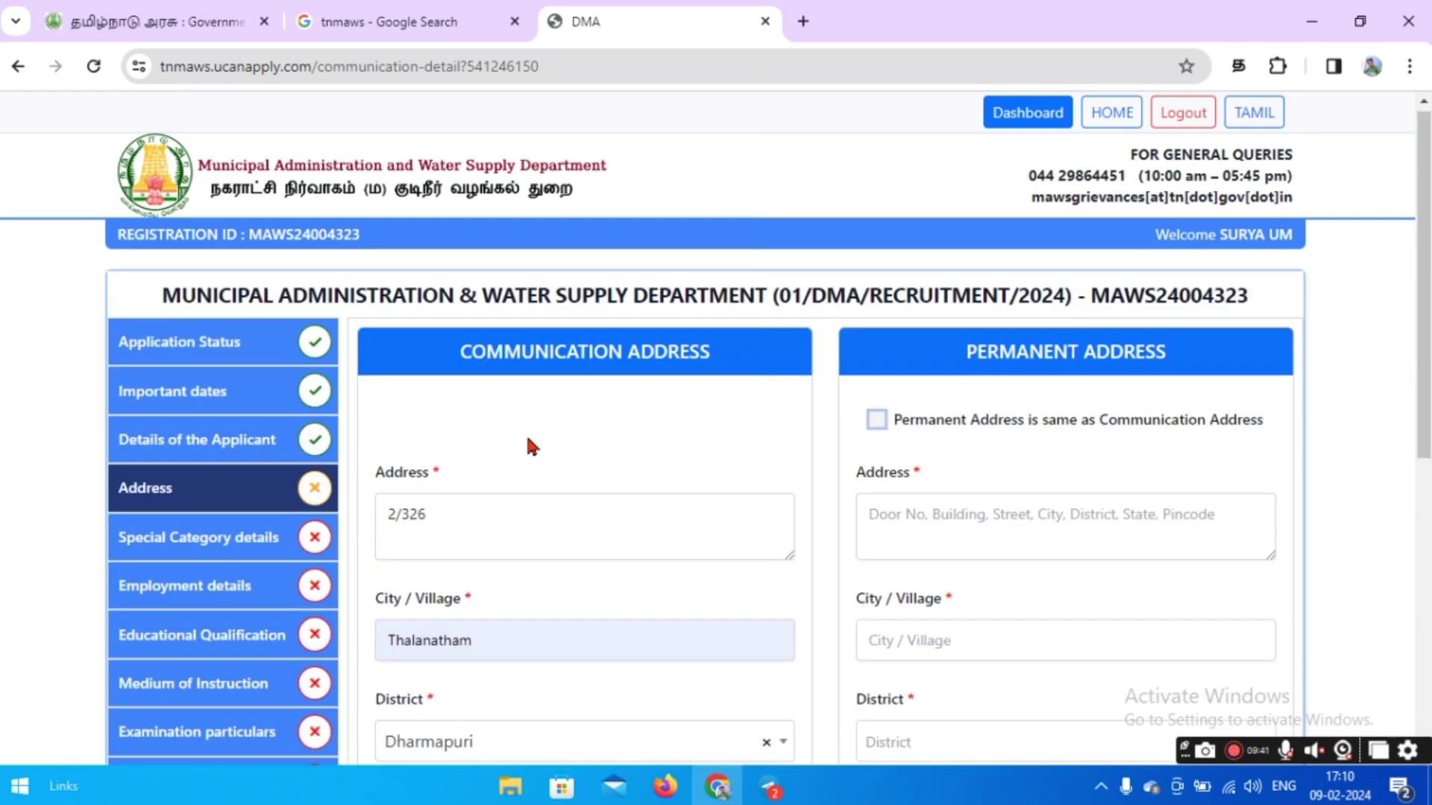
left_click(877, 421)
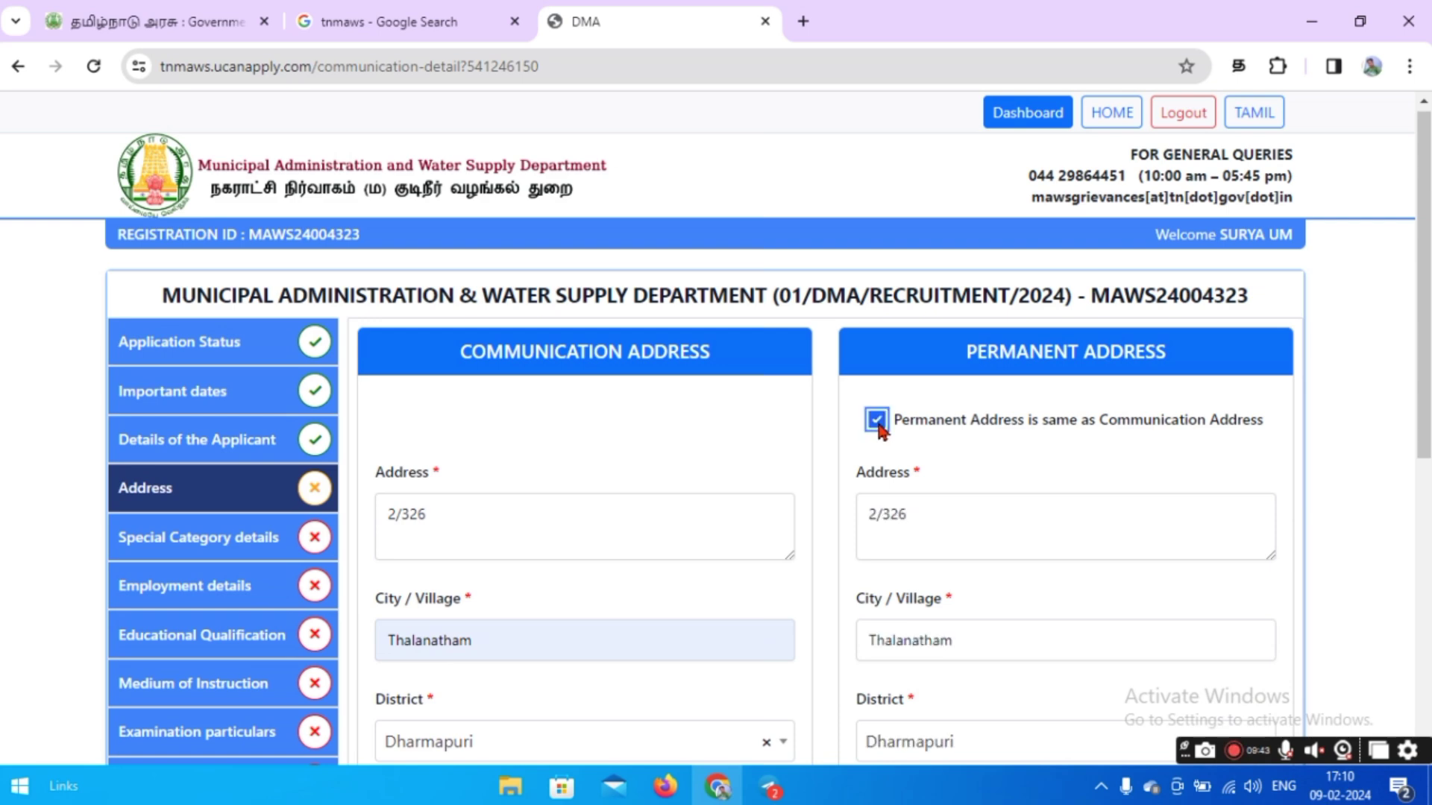
scroll(850, 511, "down", 5)
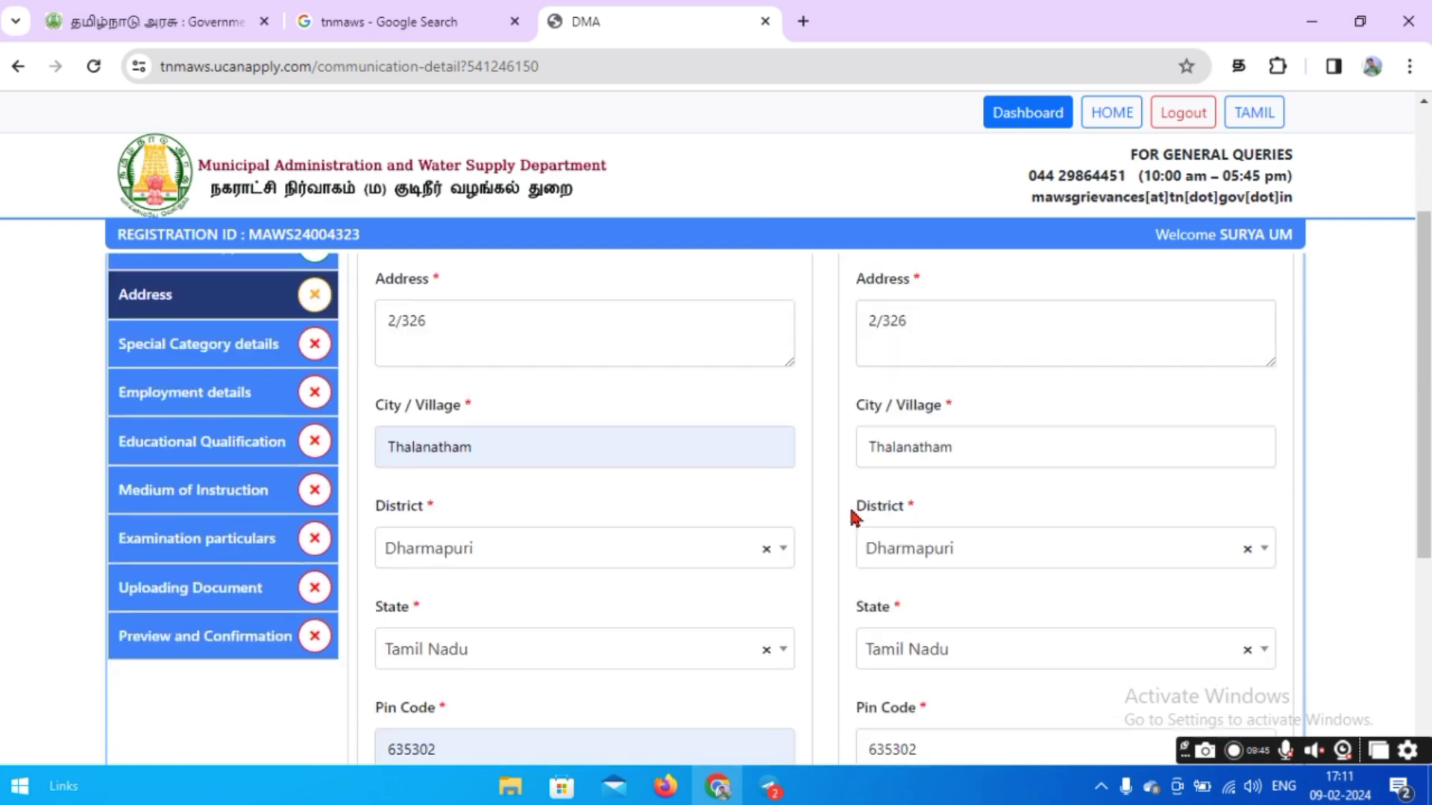
scroll(855, 516, "down", 2)
left_click(372, 598)
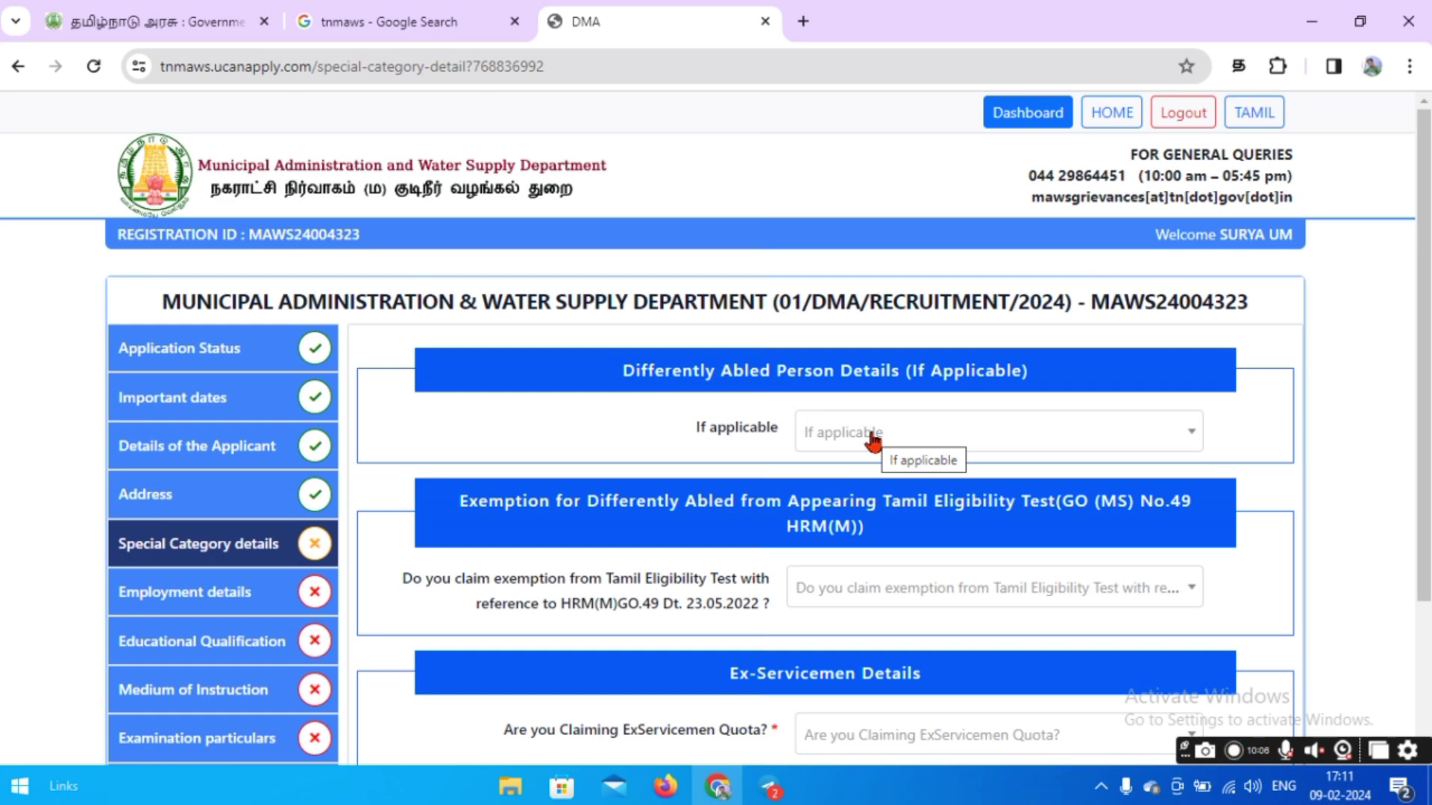
left_click(887, 434)
left_click(857, 506)
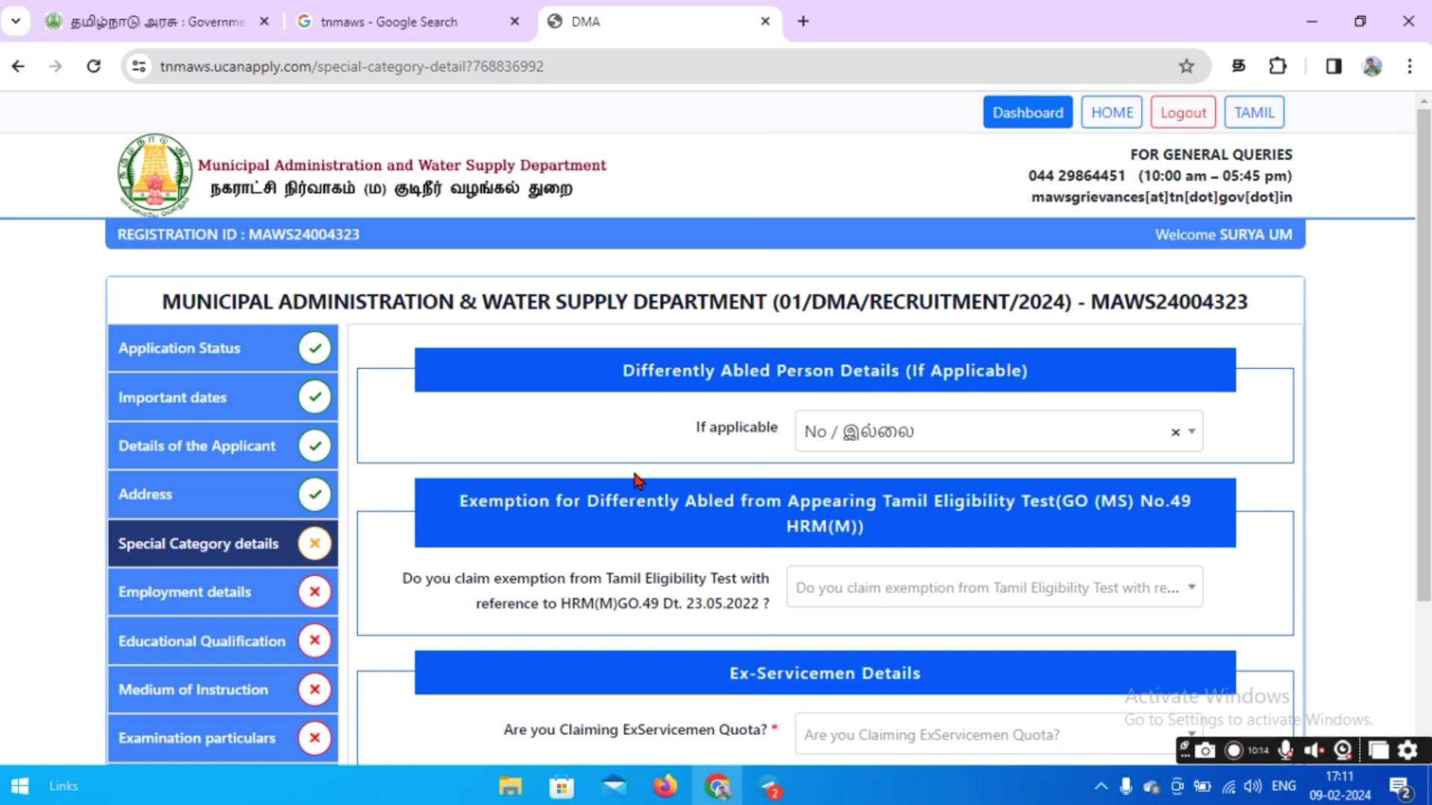
Answer No to the Tamil Eligibility Test exemption and ex-servicemen quota, certify, and submit.
scroll(636, 479, "down", 2)
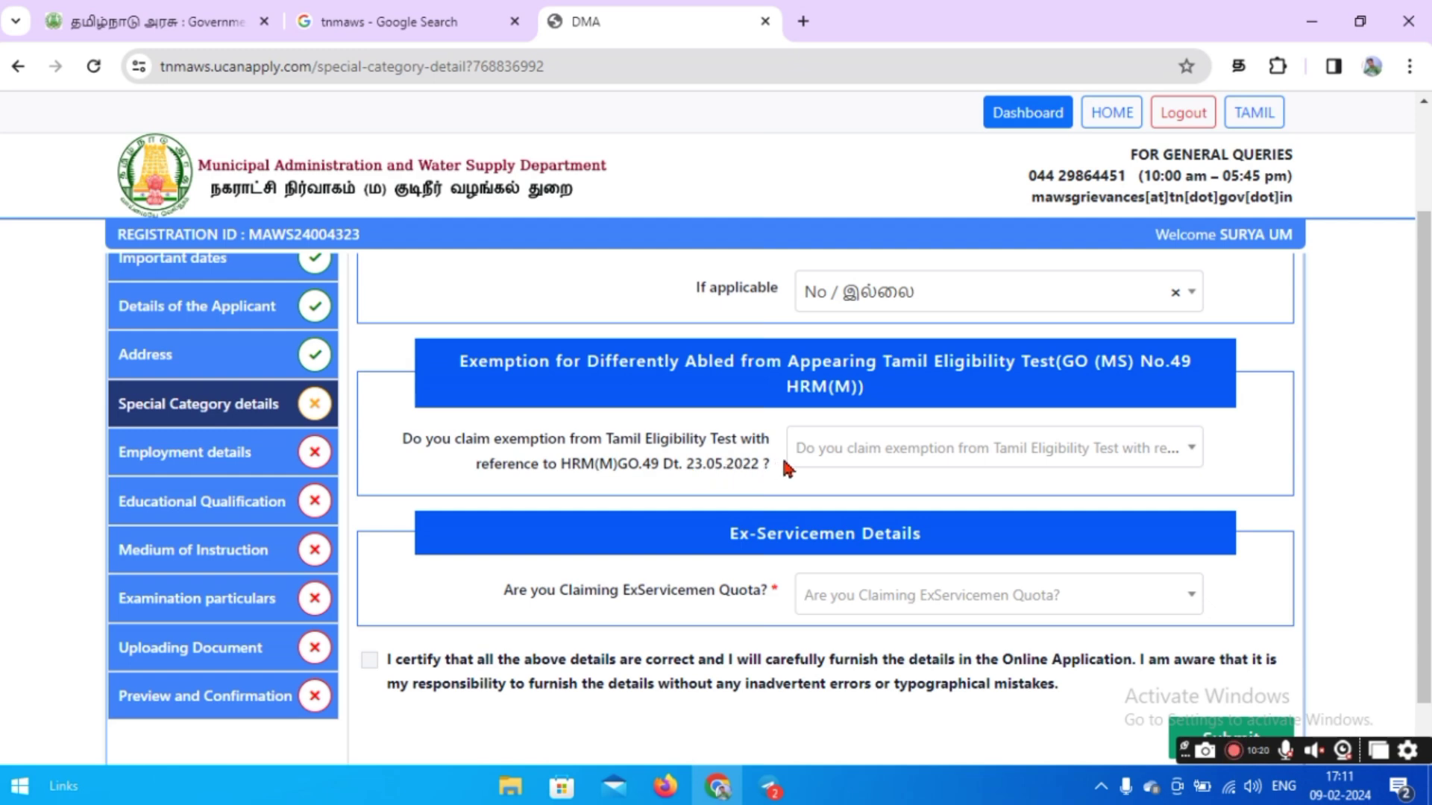
left_click(878, 451)
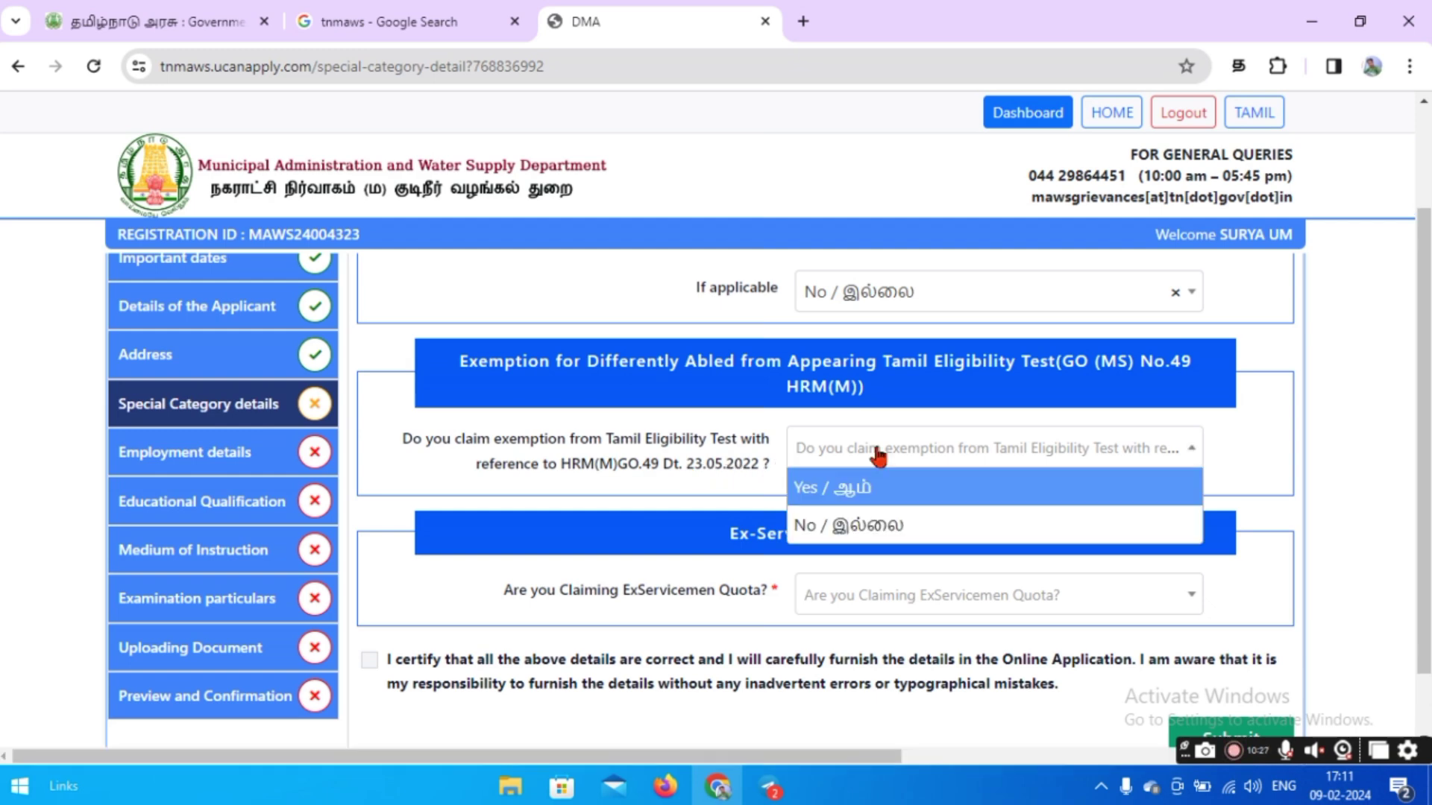
left_click(867, 528)
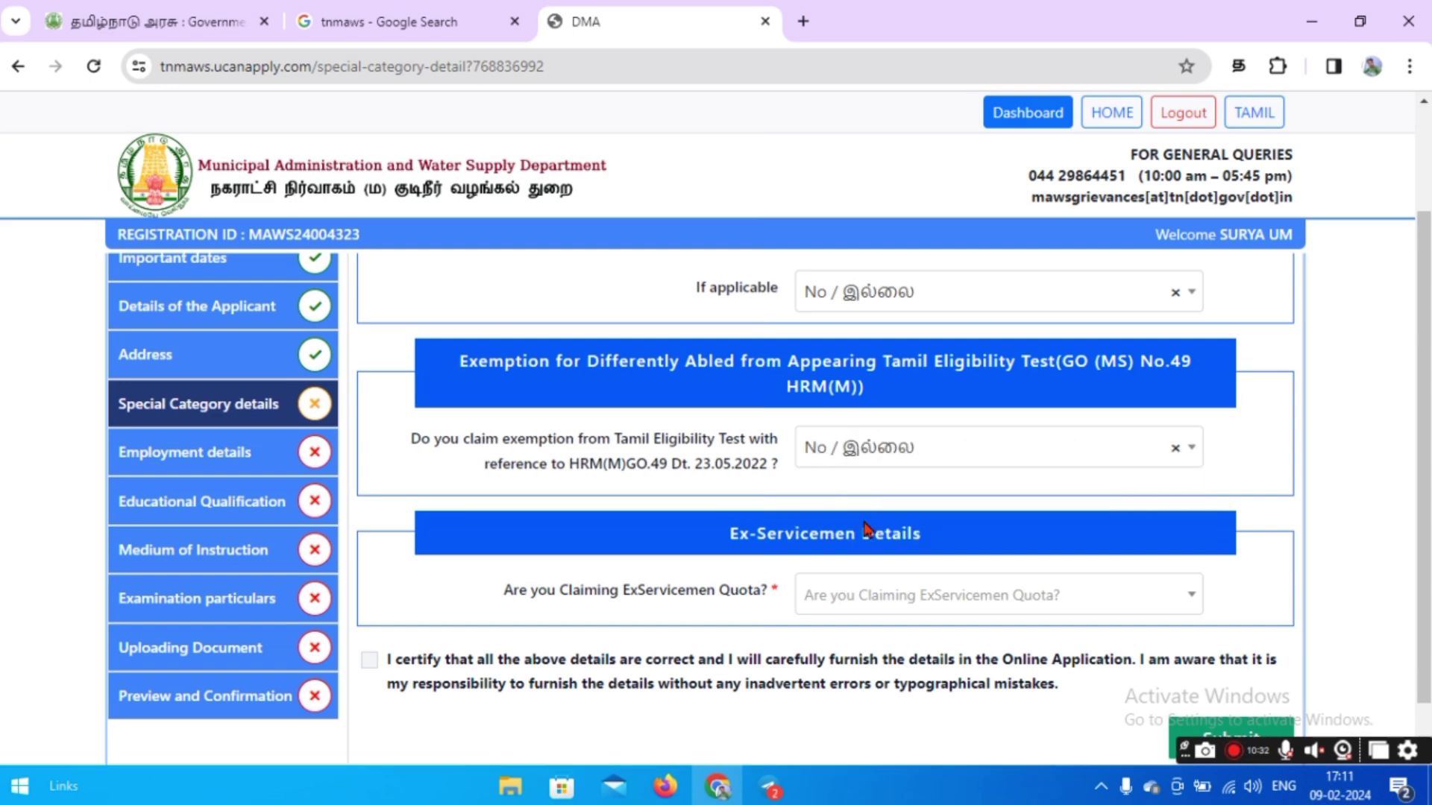
scroll(866, 528, "down", 1)
left_click(856, 537)
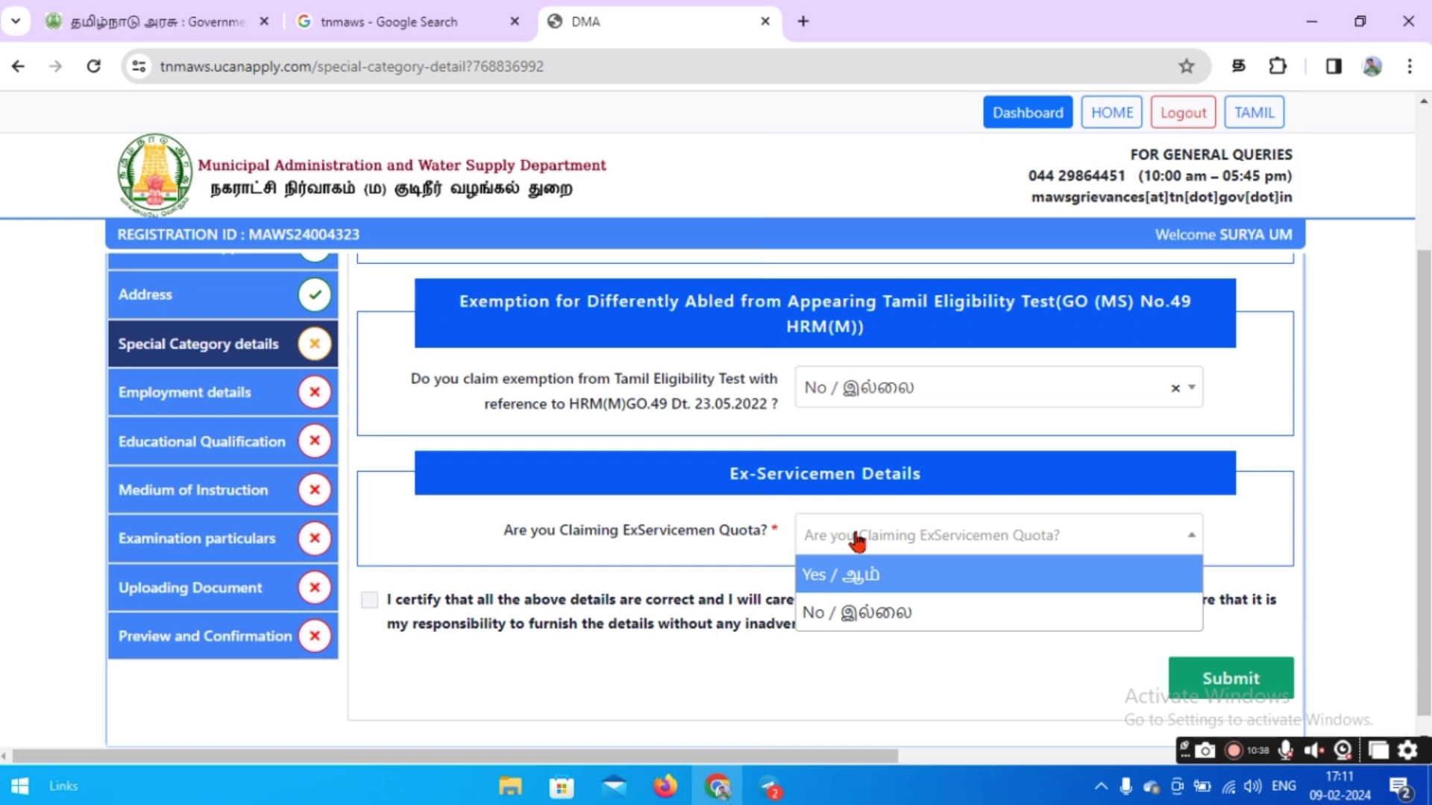
left_click(844, 625)
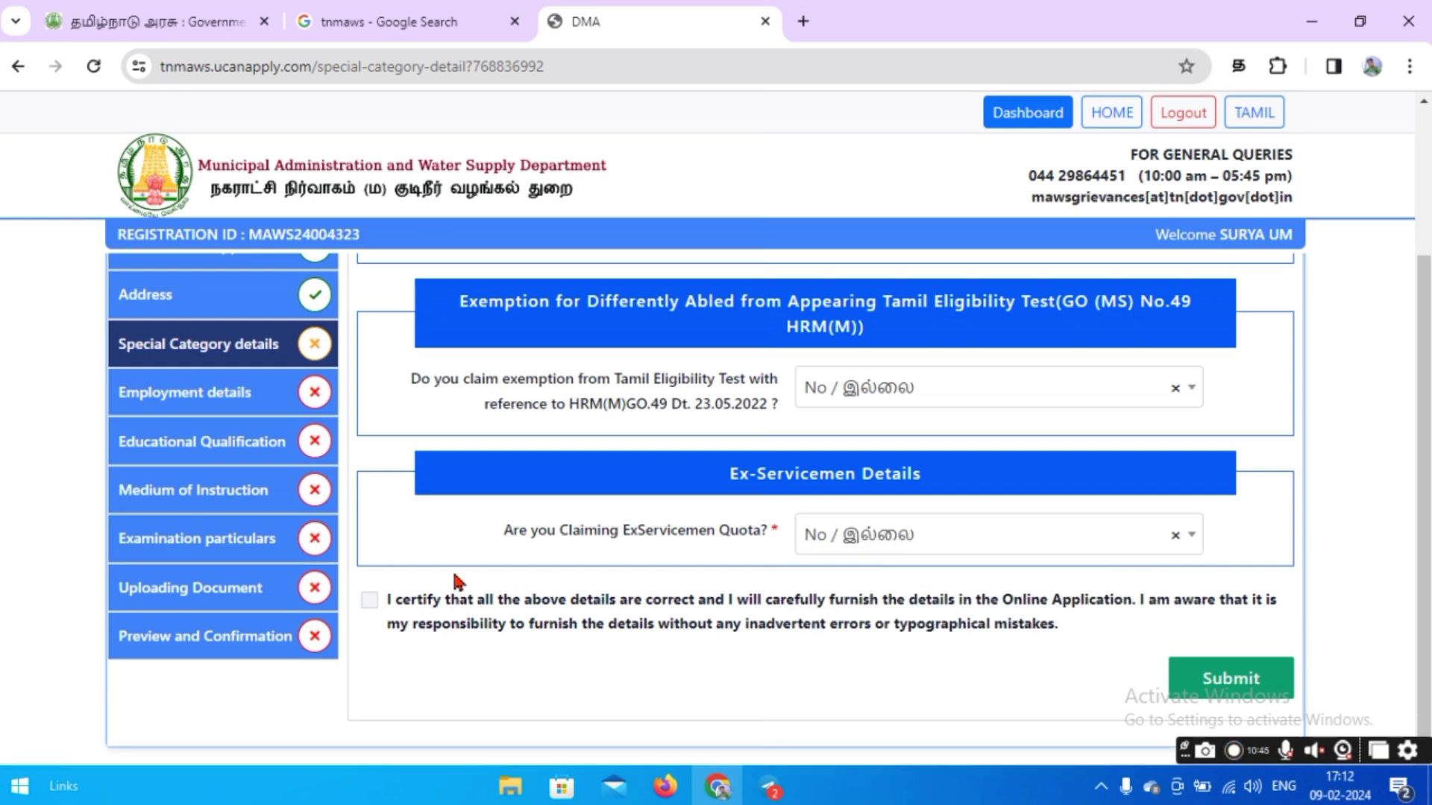
left_click(369, 602)
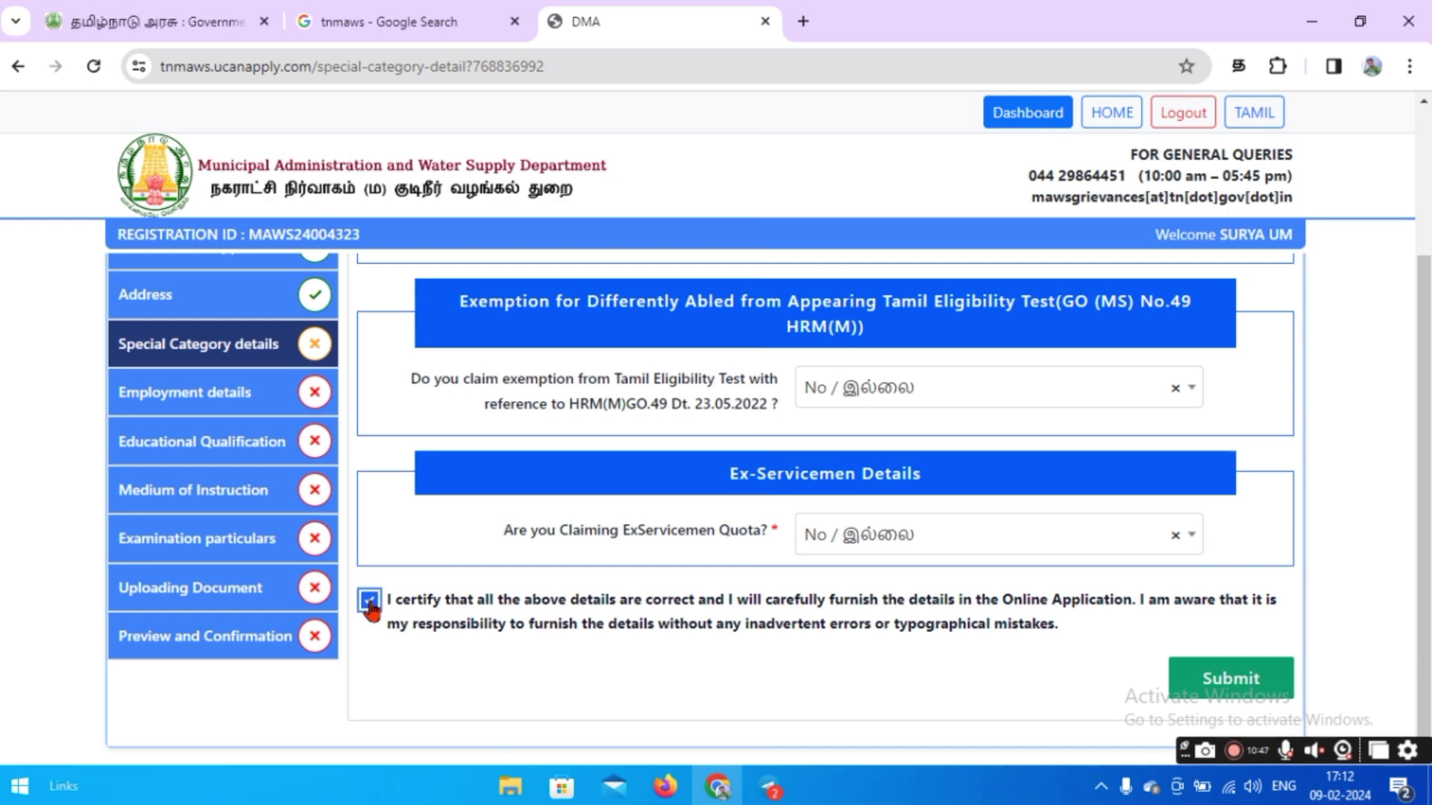
left_click(1199, 696)
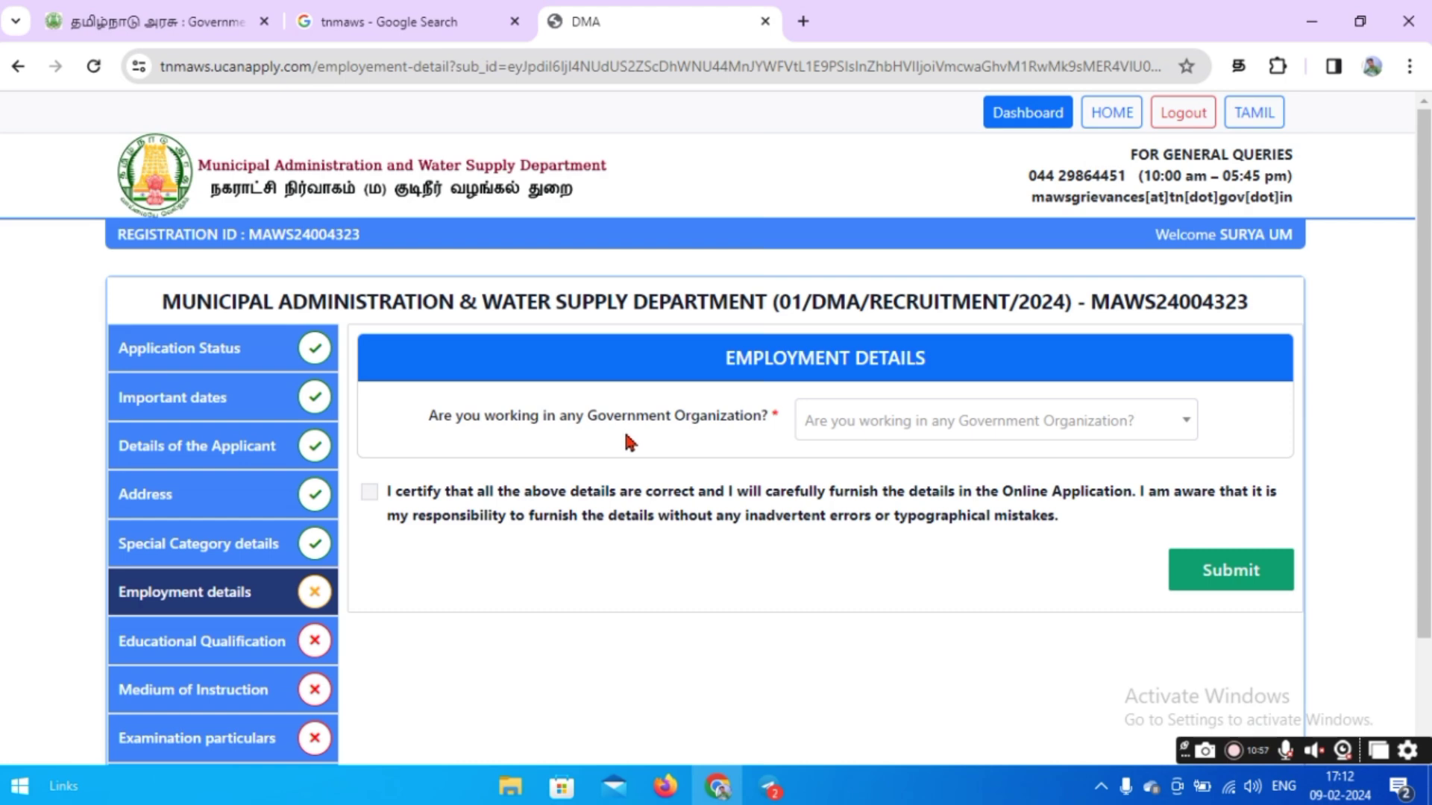
Set government organization to No, status UNEMPLOYED, government employee No, then certify and submit.
left_click(874, 437)
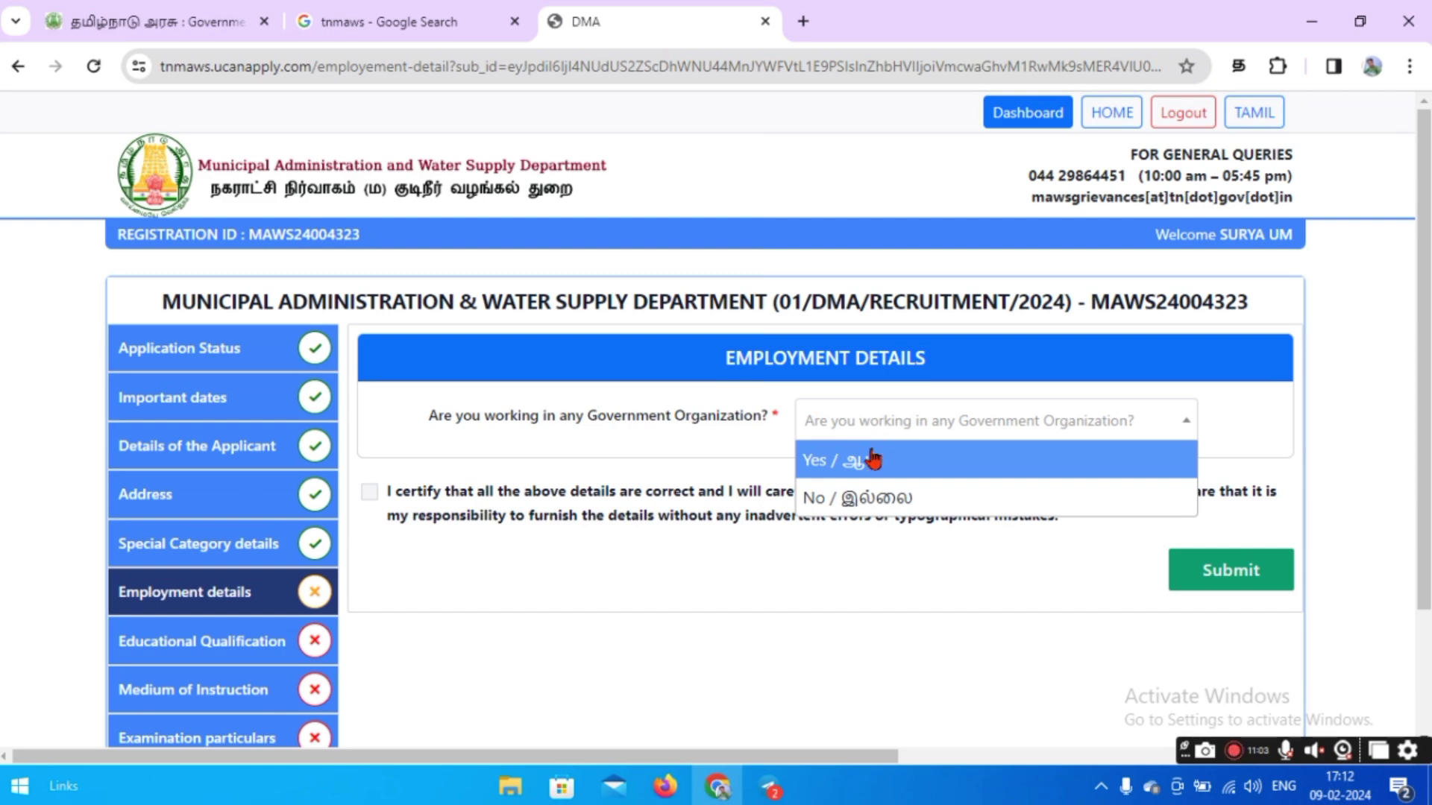
left_click(878, 501)
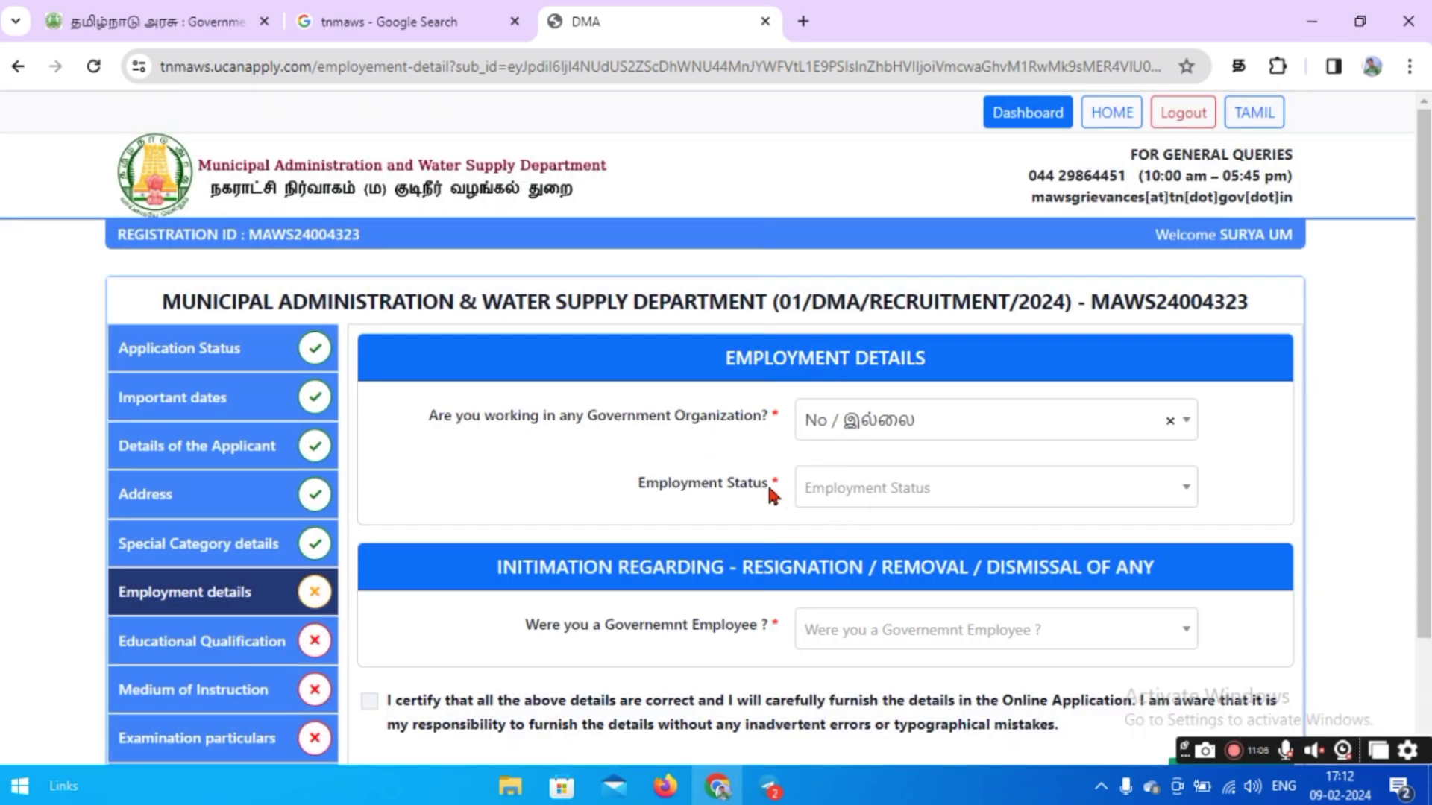
left_click(850, 496)
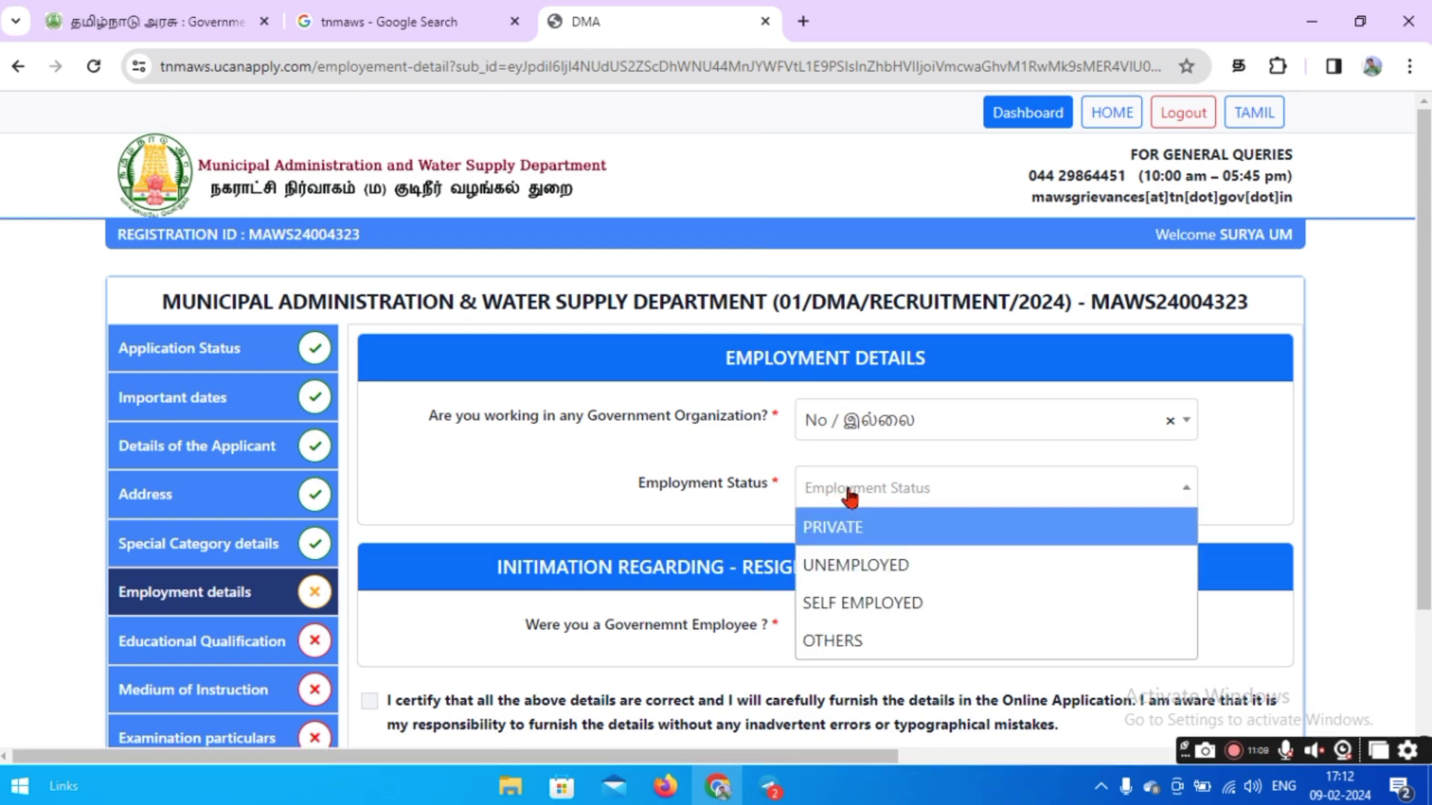
left_click(854, 567)
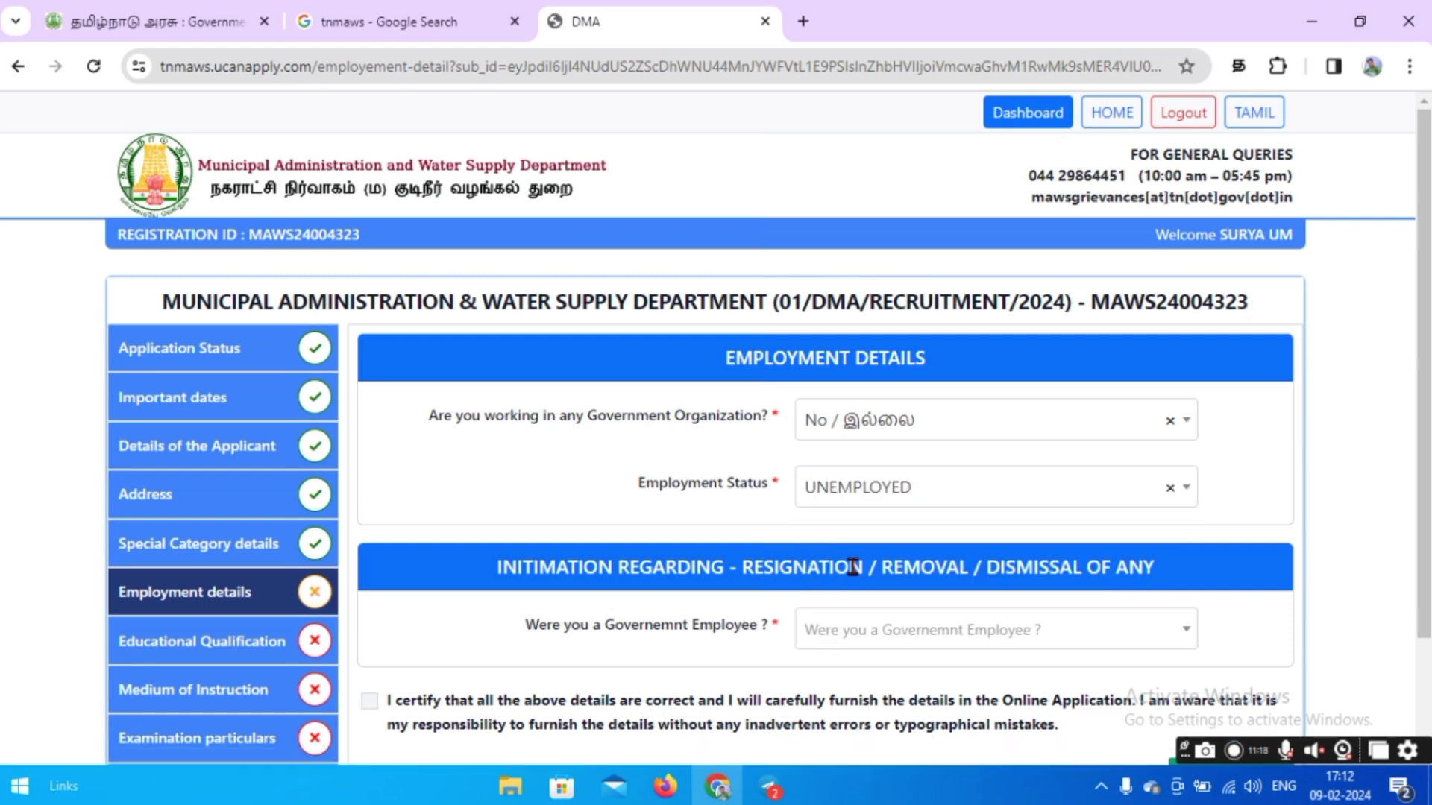
scroll(611, 507, "down", 2)
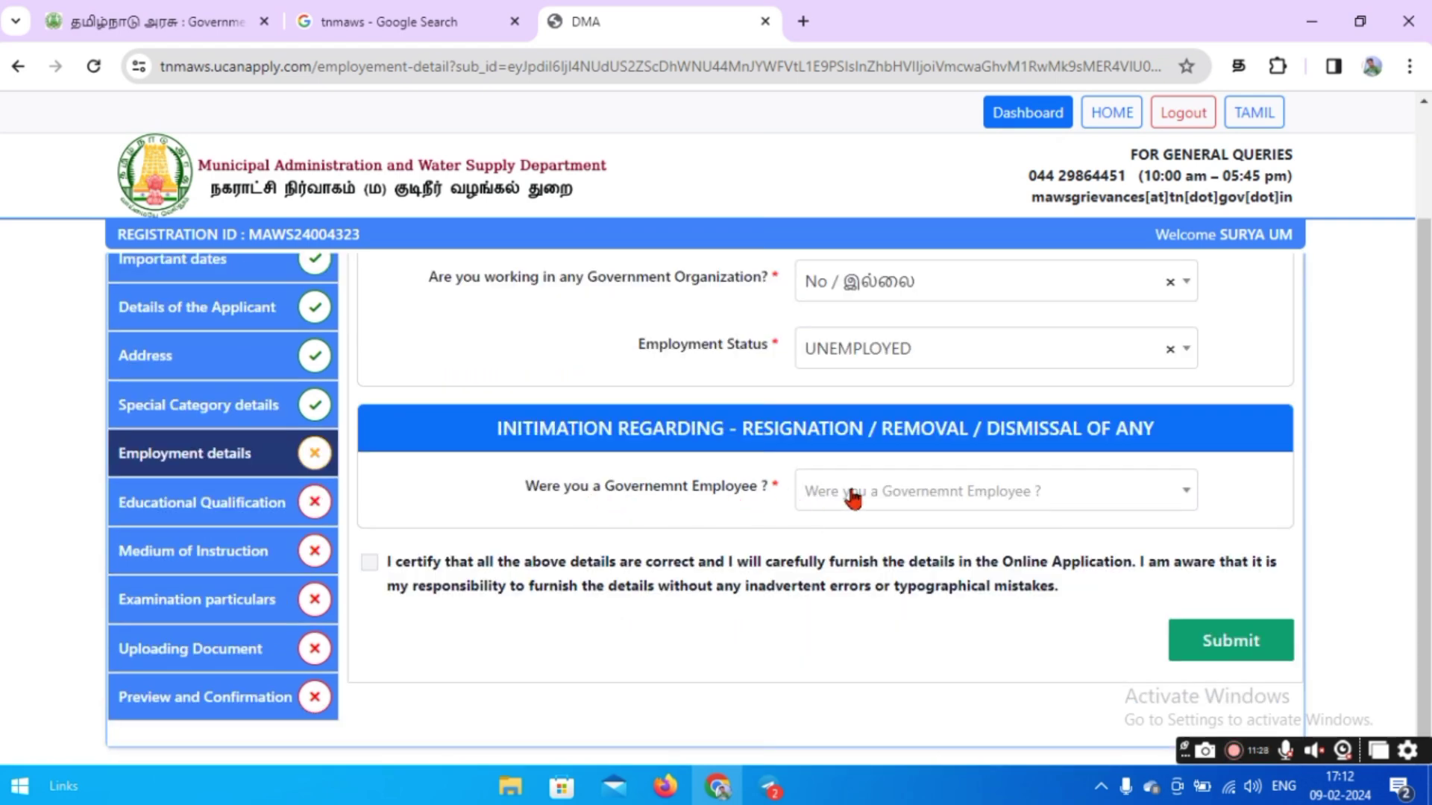
left_click(852, 495)
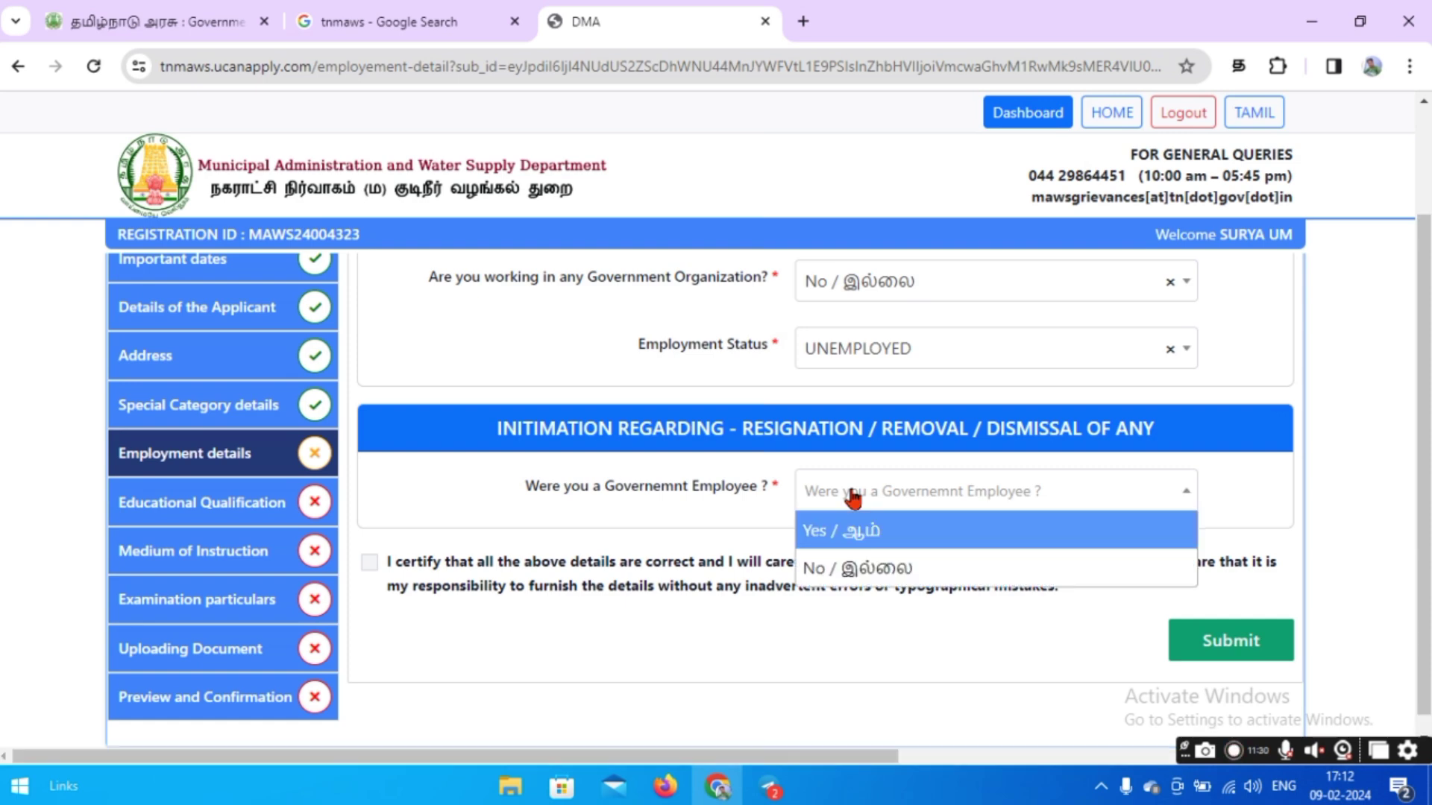
left_click(840, 570)
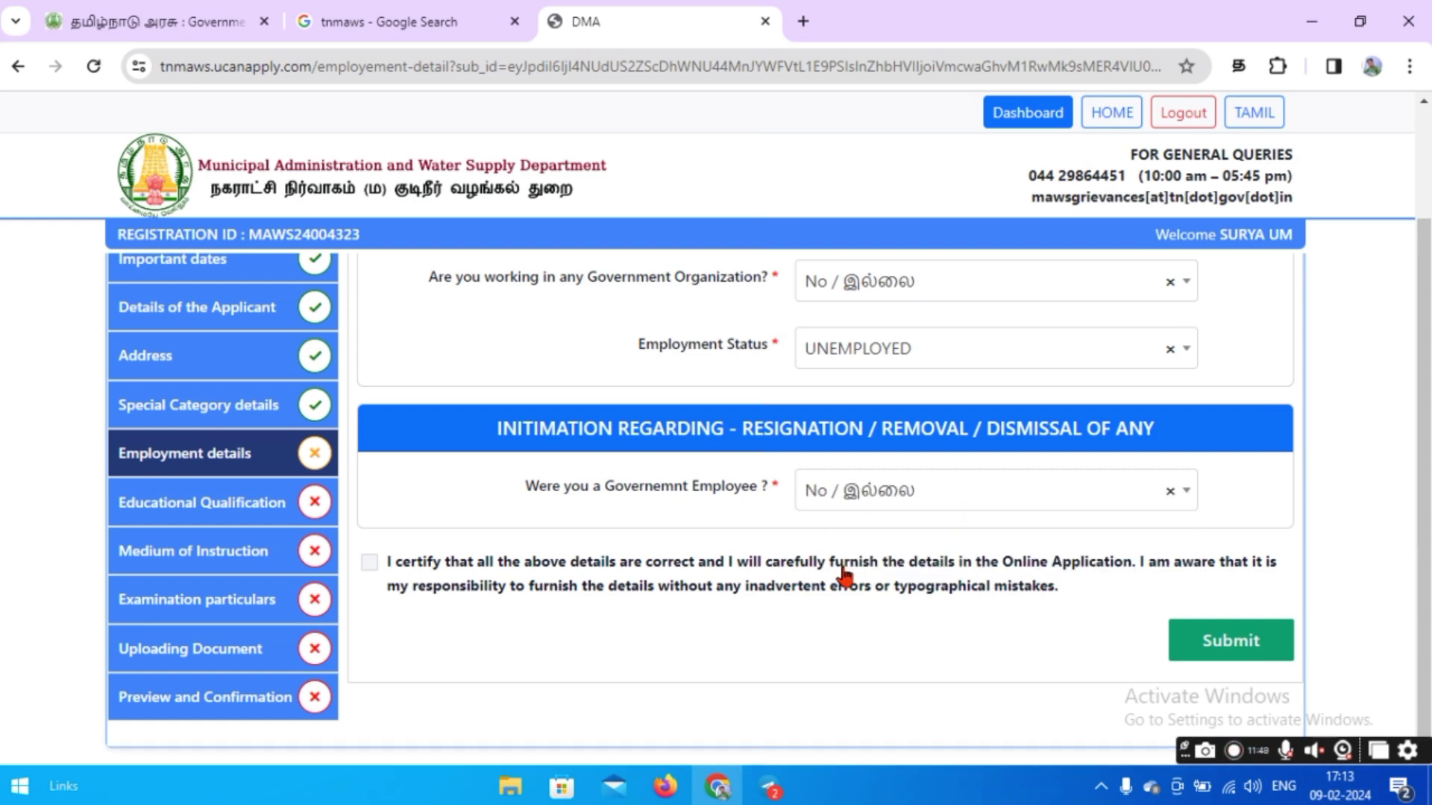
left_click(373, 565)
left_click(1183, 661)
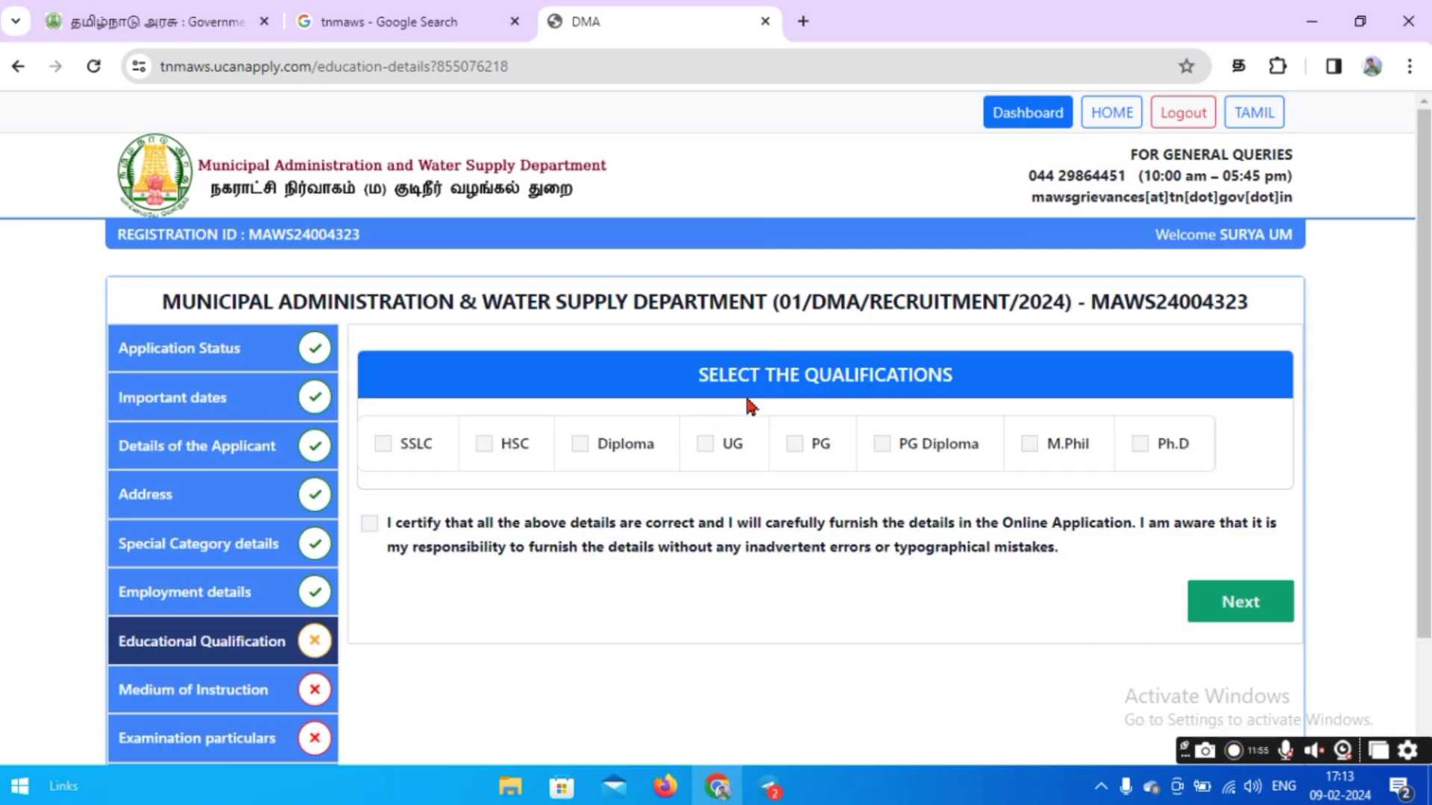
Tick SSLC, HSC and UG qualifications and enter 94 as the SSLC percentage.
left_click(383, 445)
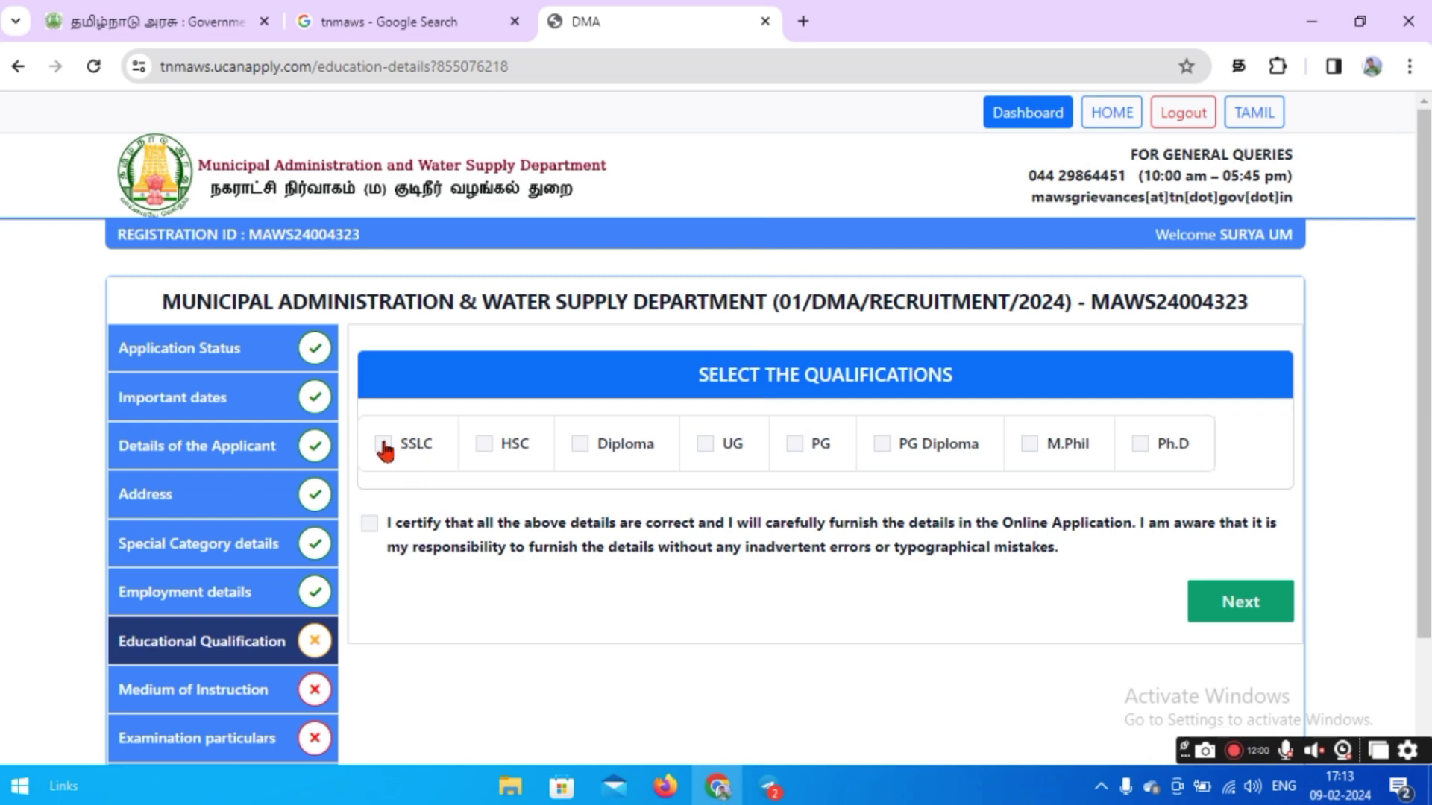
left_click(487, 449)
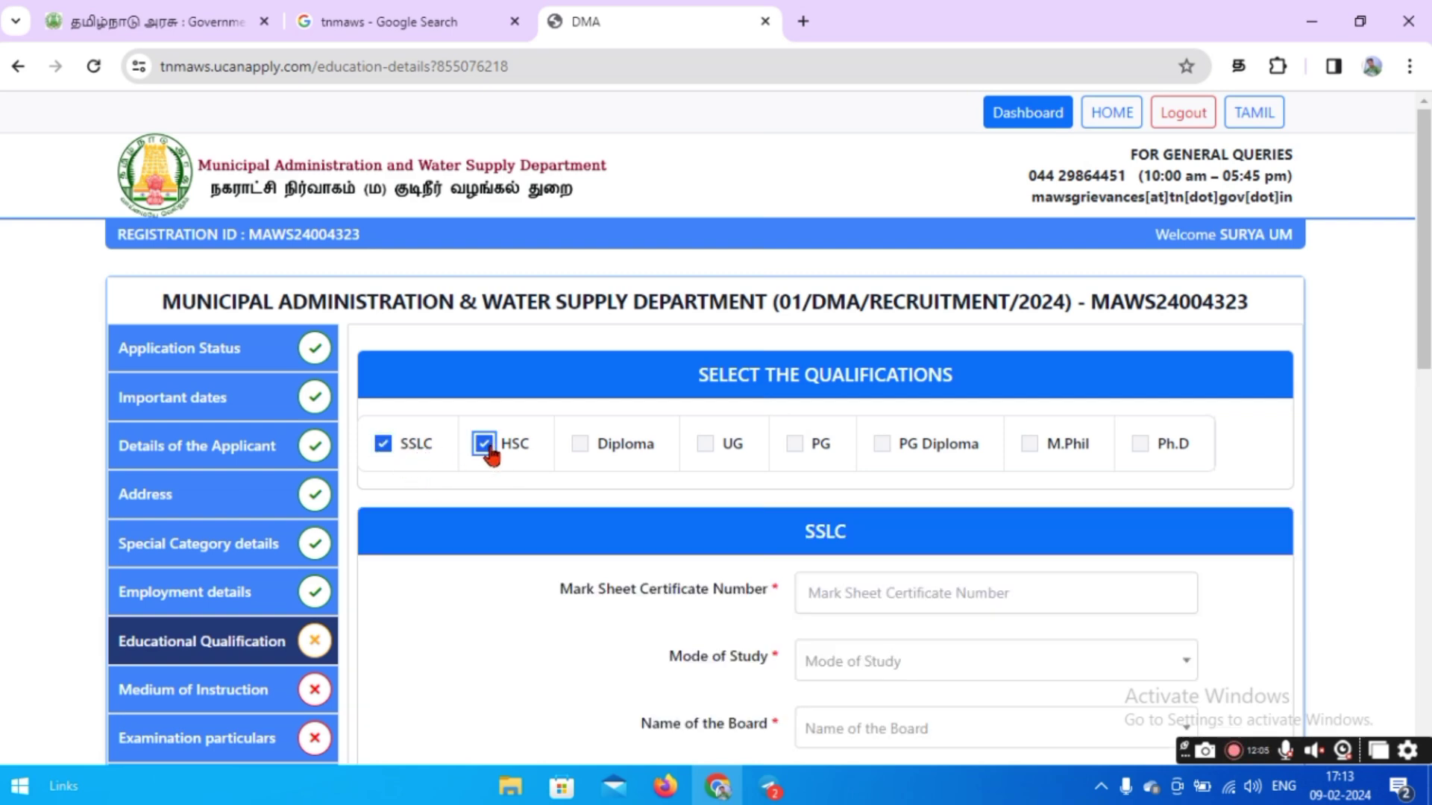
left_click(705, 445)
scroll(610, 546, "down", 2)
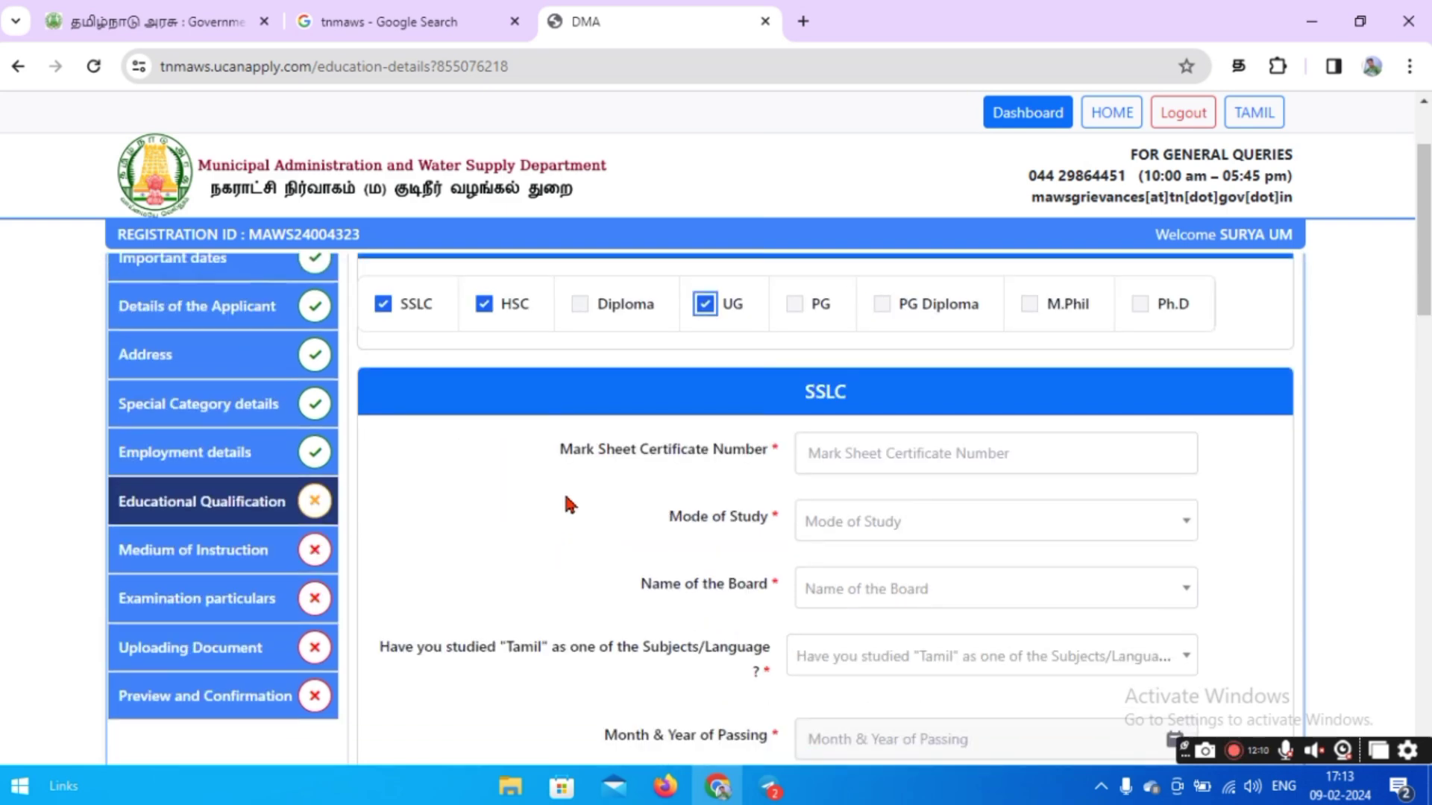
left_click(824, 454)
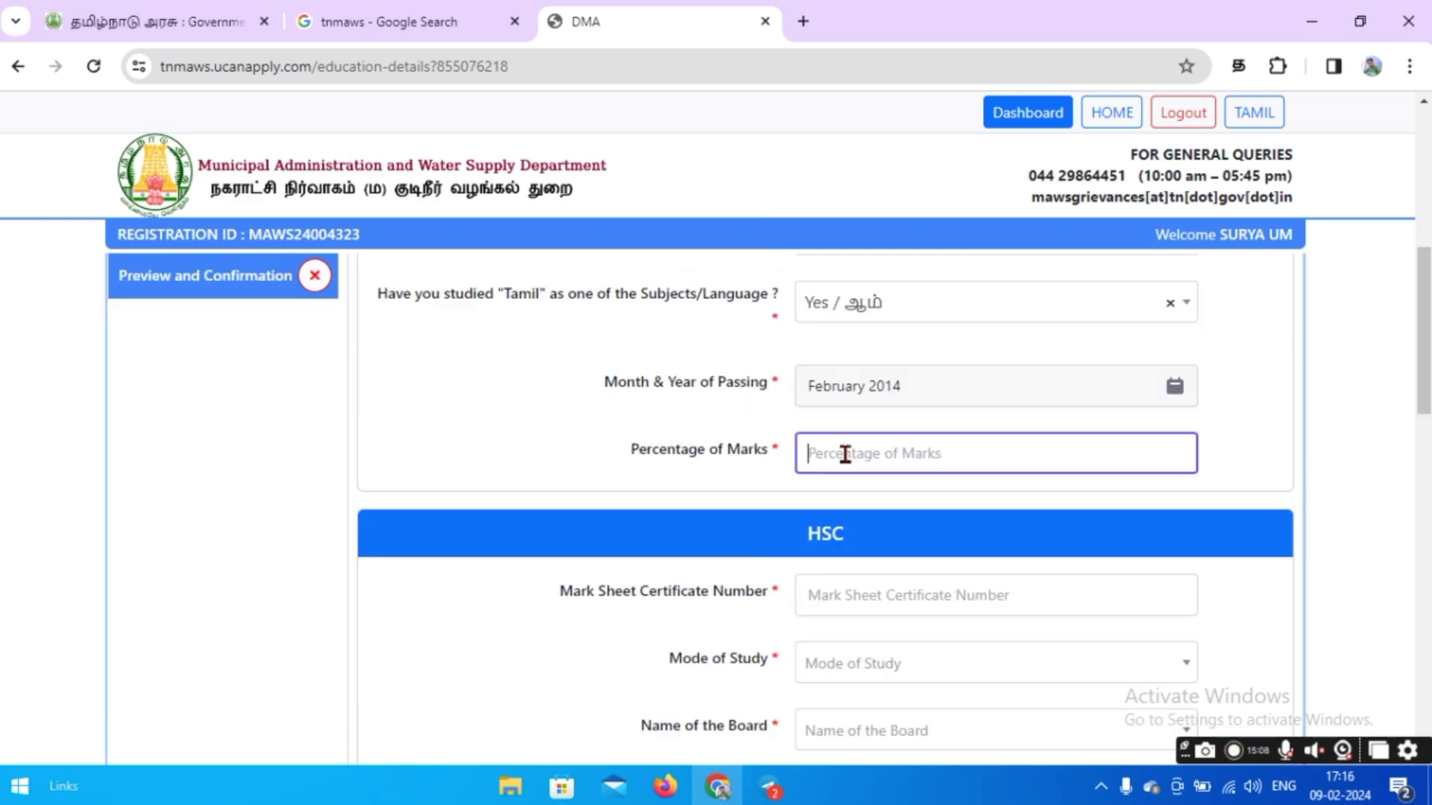
type("94")
Enter 72 as the HSC percentage.
scroll(512, 446, "down", 2)
scroll(512, 445, "down", 2)
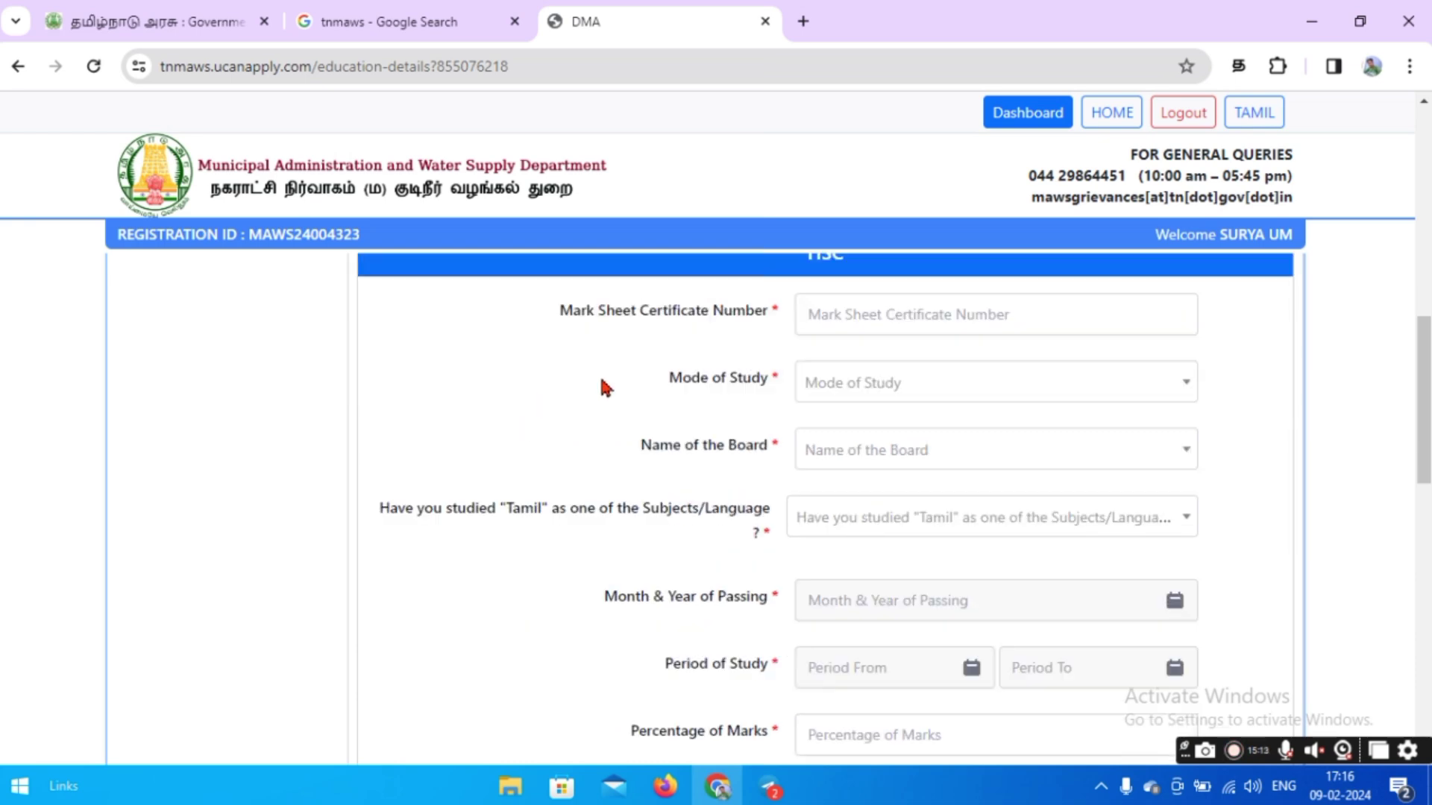
left_click(831, 320)
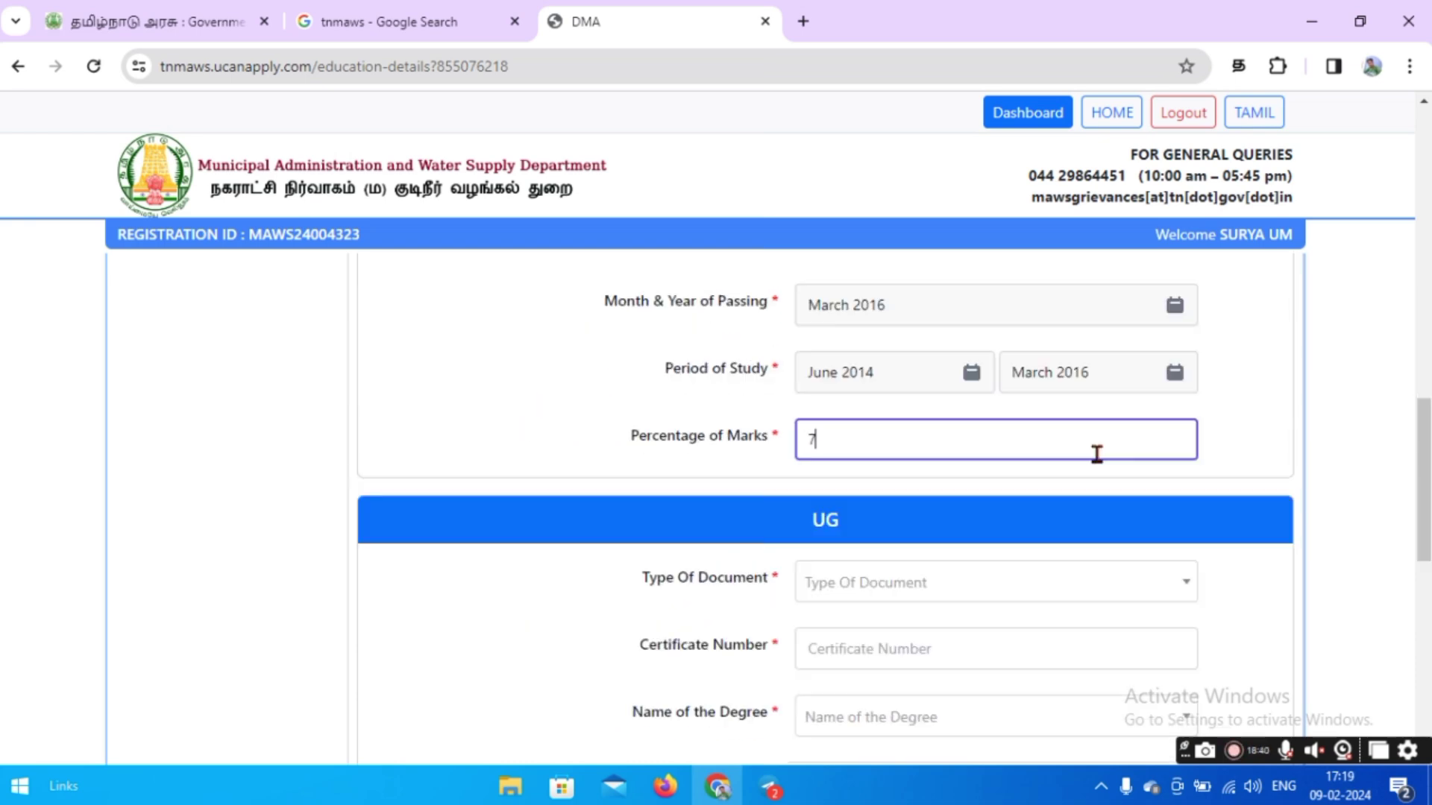
type("2")
left_click(1240, 446)
scroll(1256, 419, "down", 2)
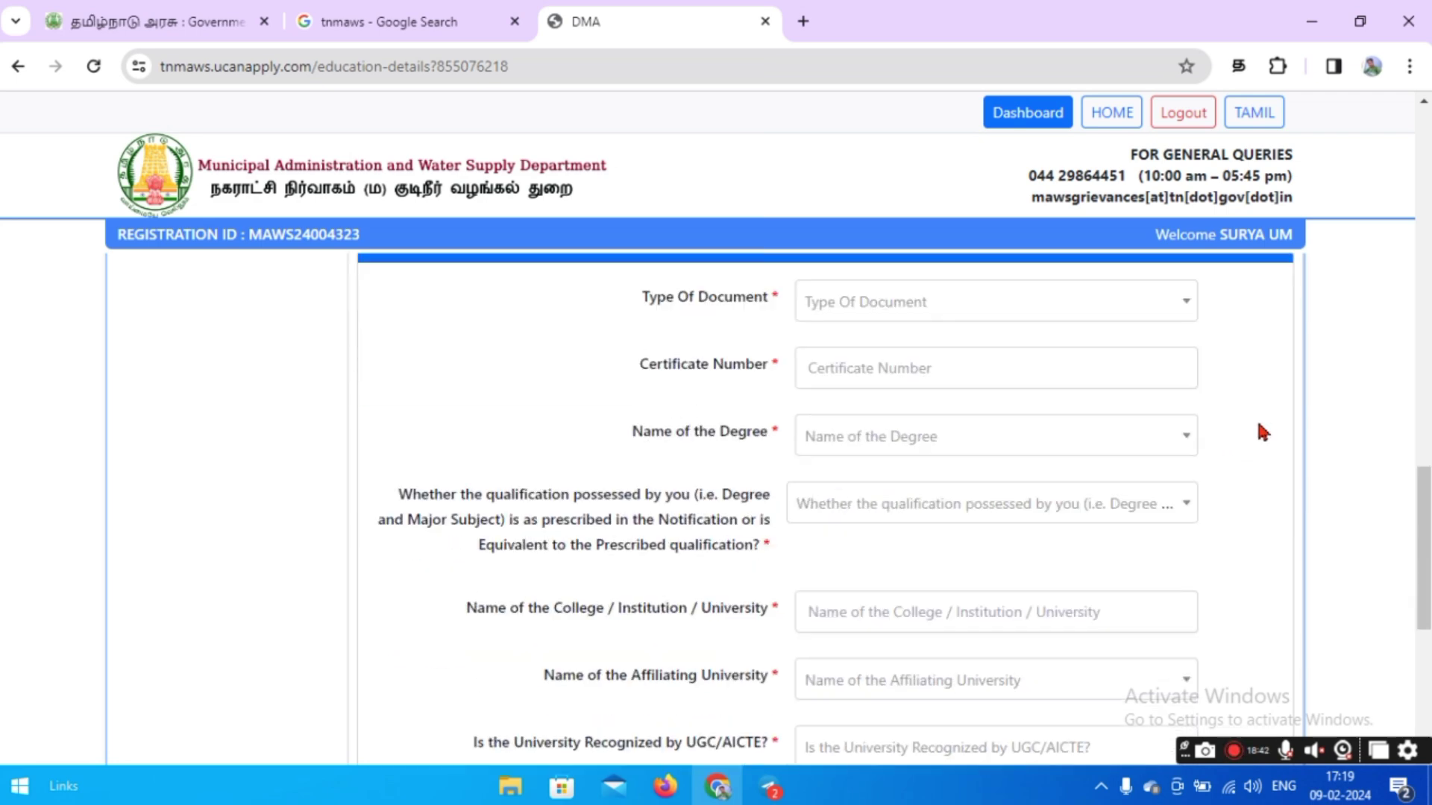
scroll(1258, 425, "up", 1)
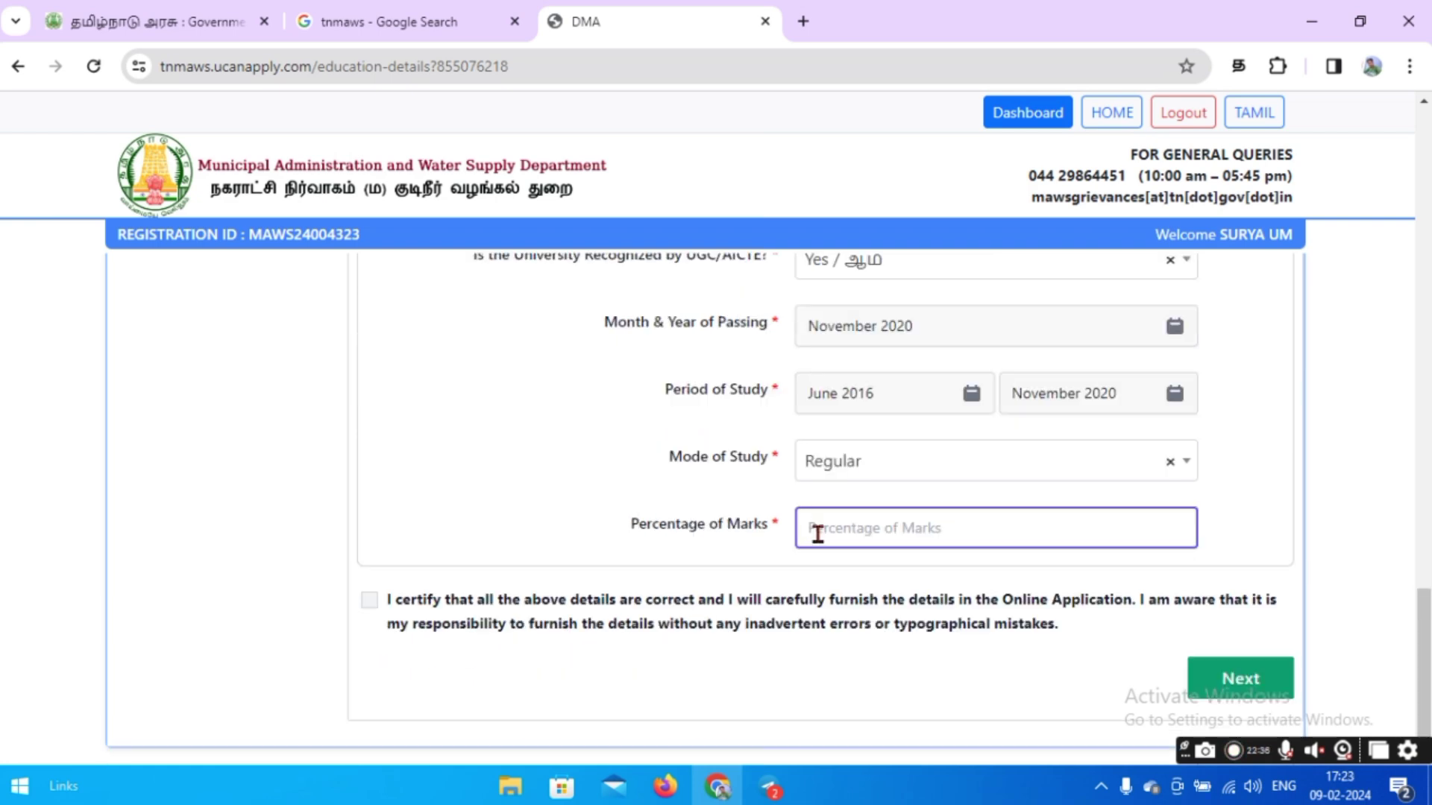
Enter 71 as the UG percentage, certify the education details and save.
type("71")
left_click(369, 600)
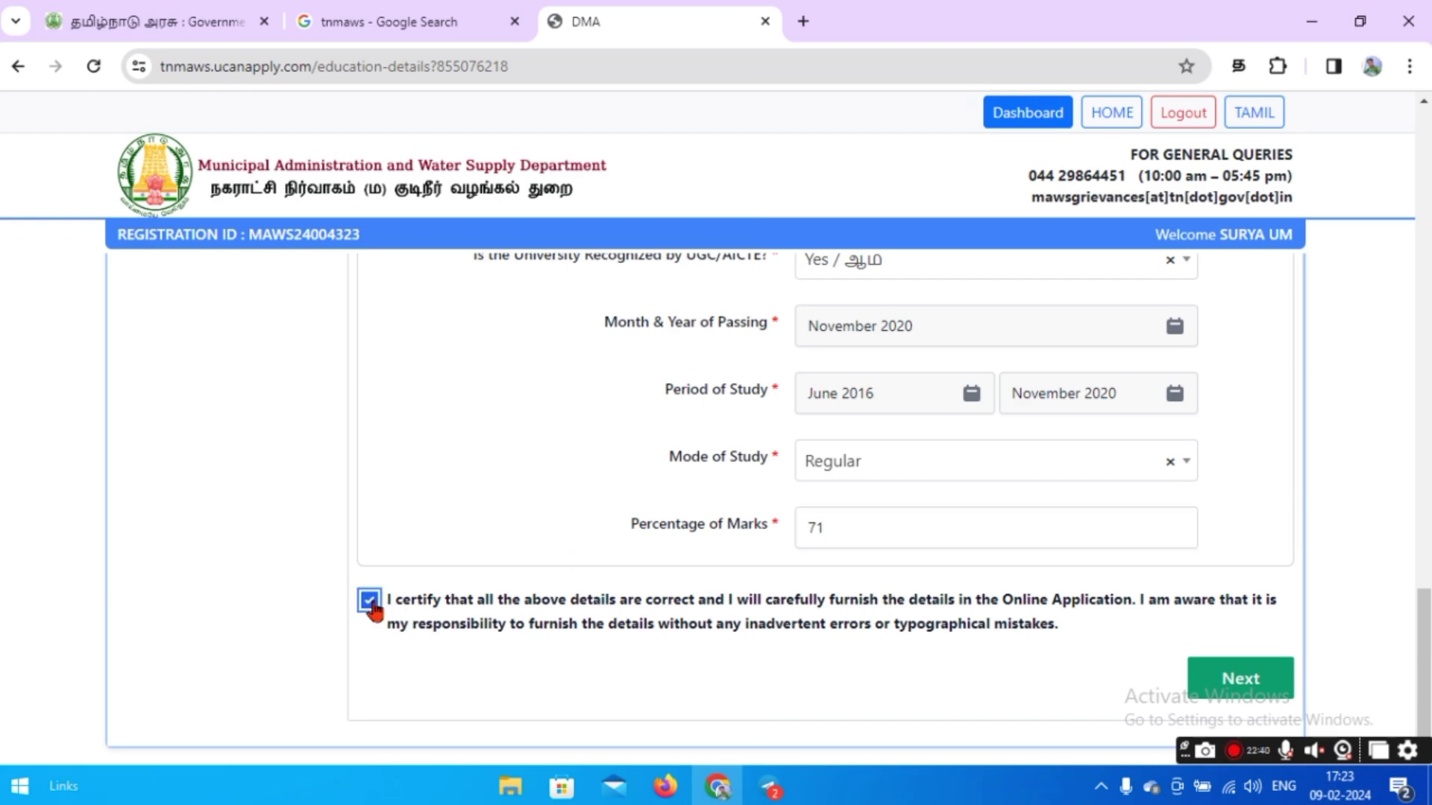
left_click(1217, 683)
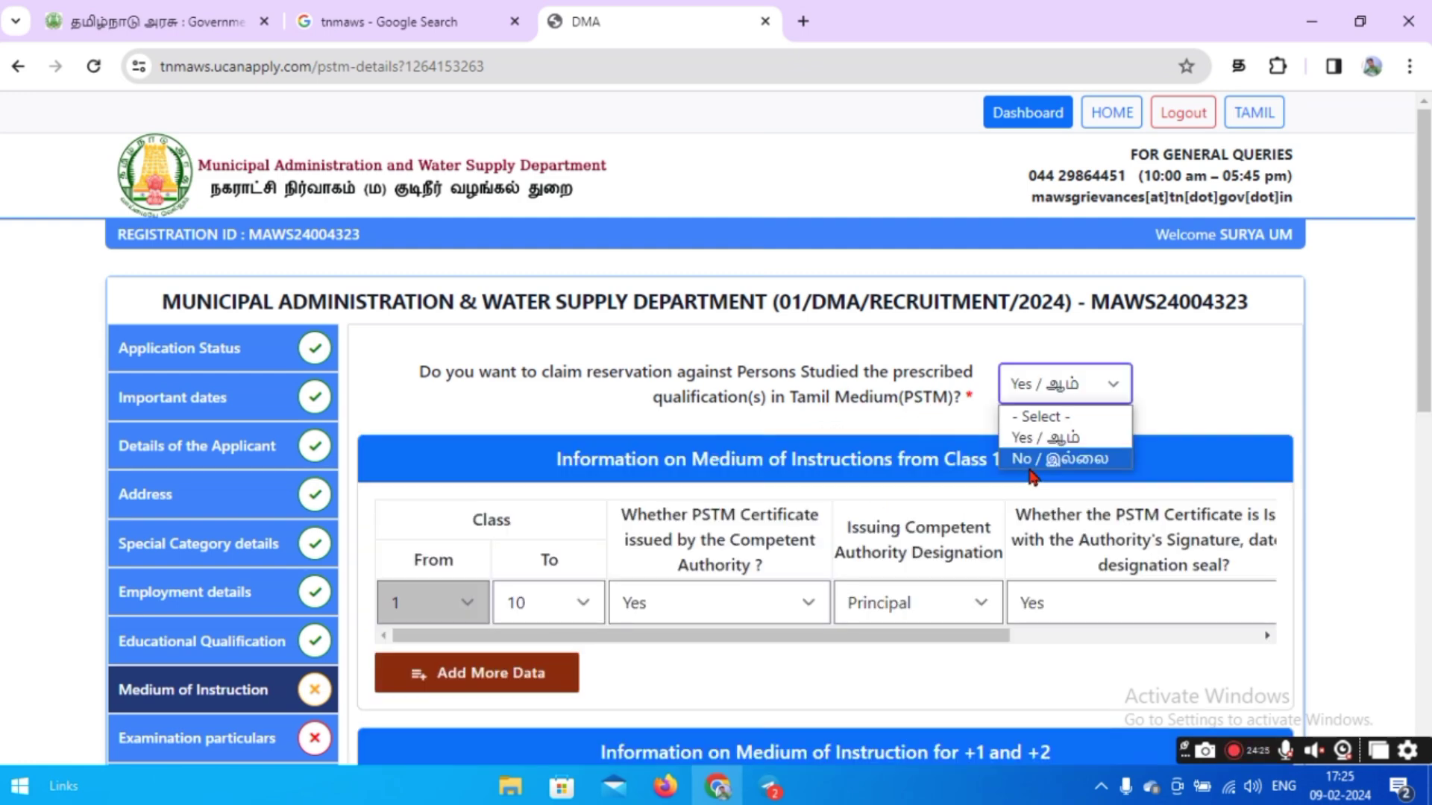
Answer No to the Tamil Medium (PSTM) reservation claim and submit.
left_click(1029, 465)
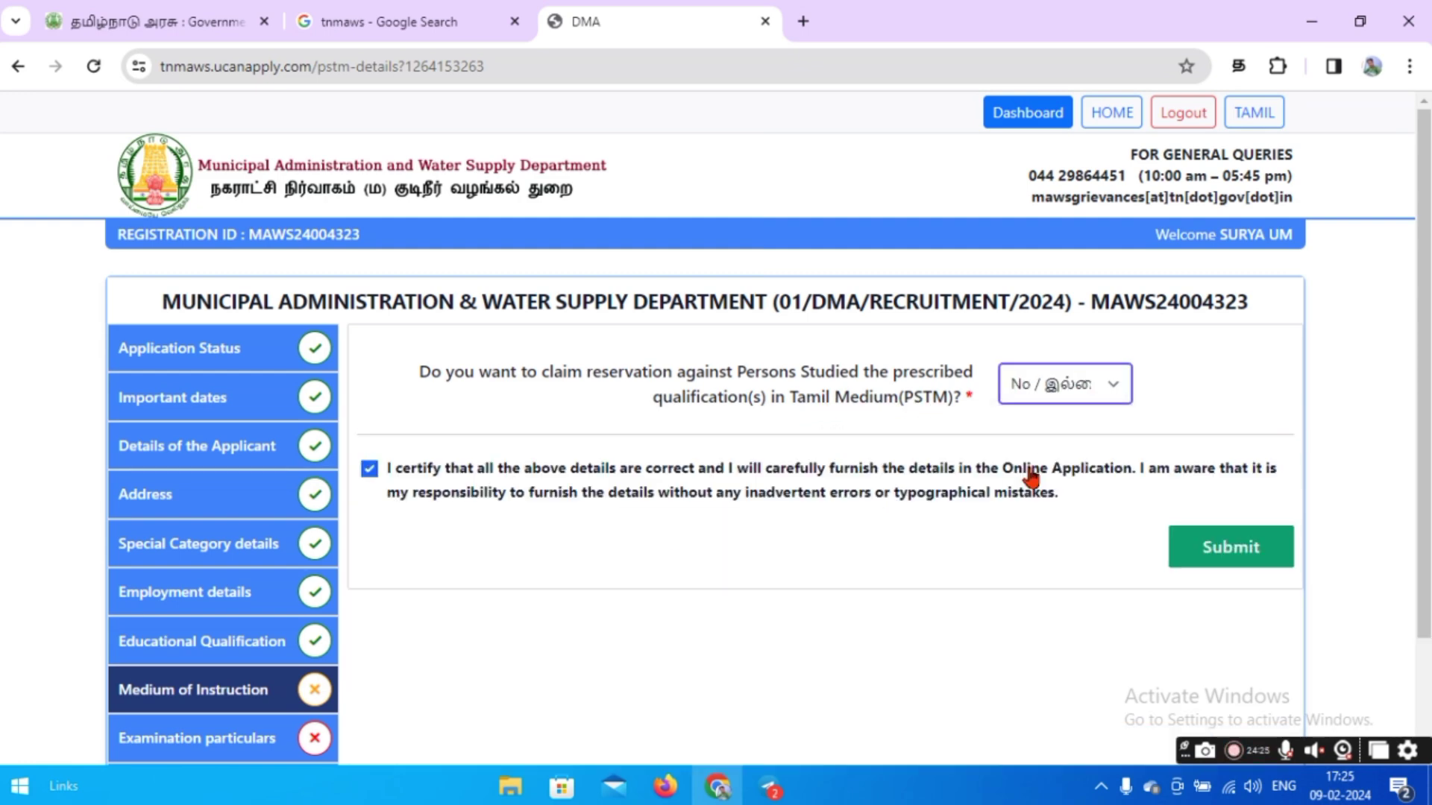
left_click(1253, 556)
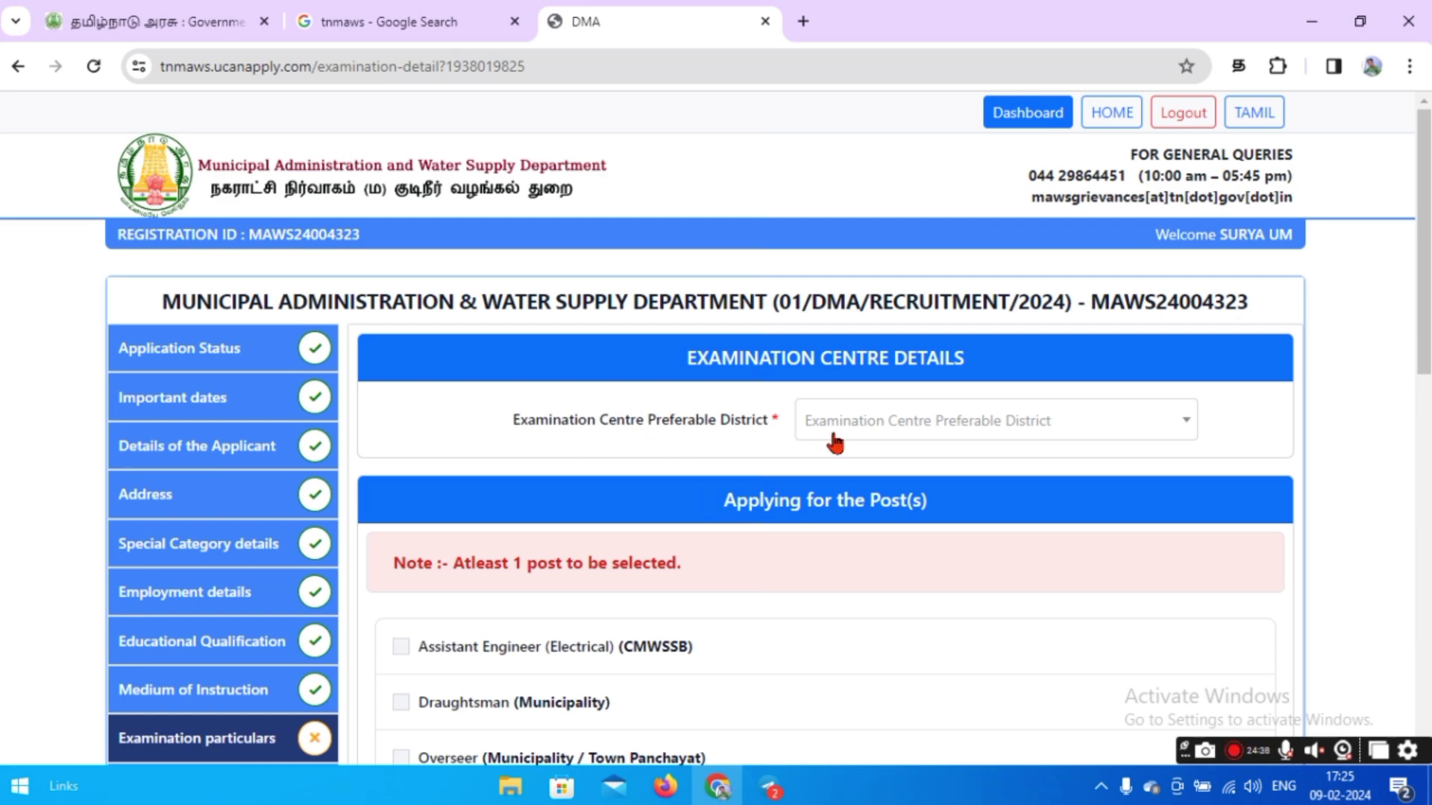
Choose Dharmapuri (1006) as the exam centre district.
left_click(918, 439)
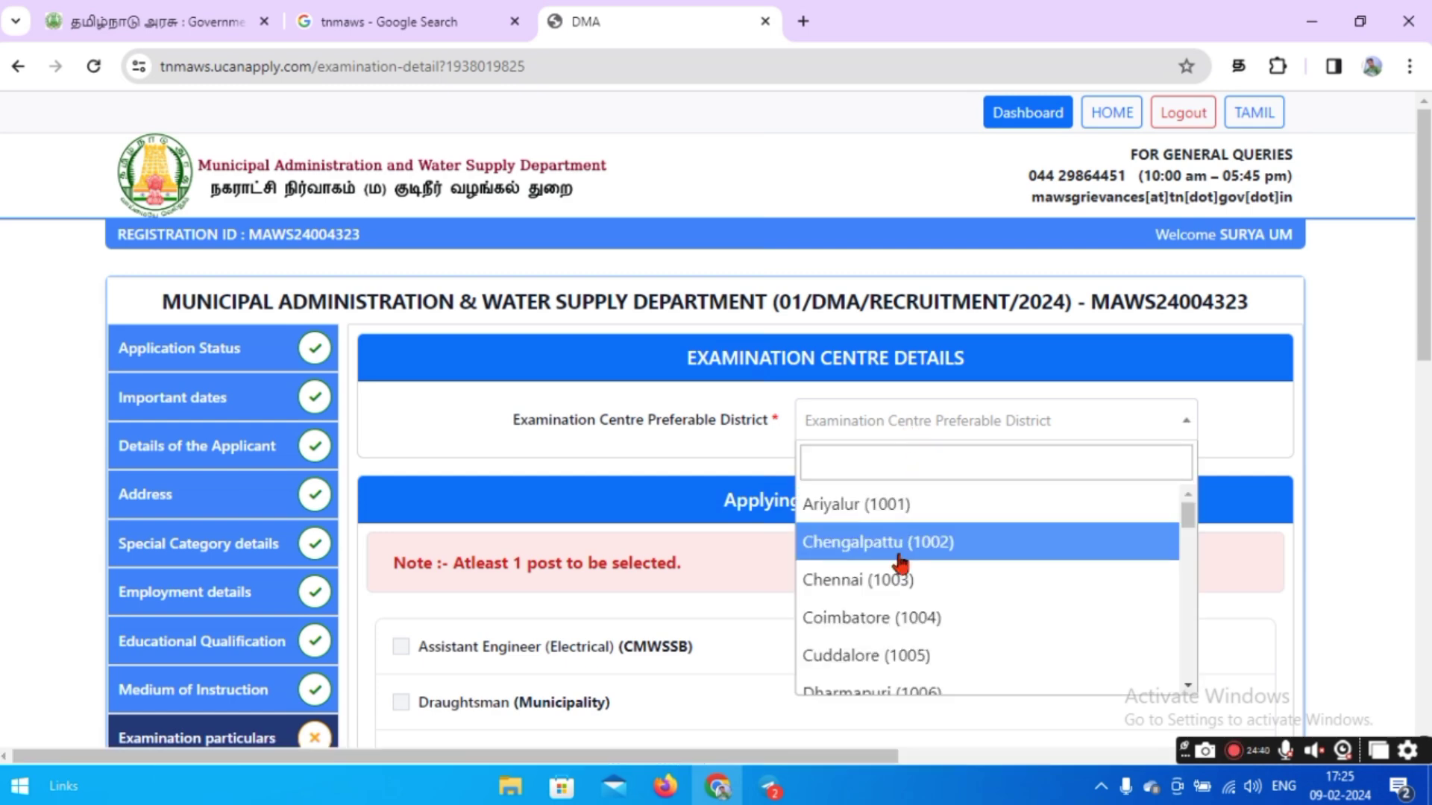
scroll(888, 579, "down", 2)
left_click(888, 553)
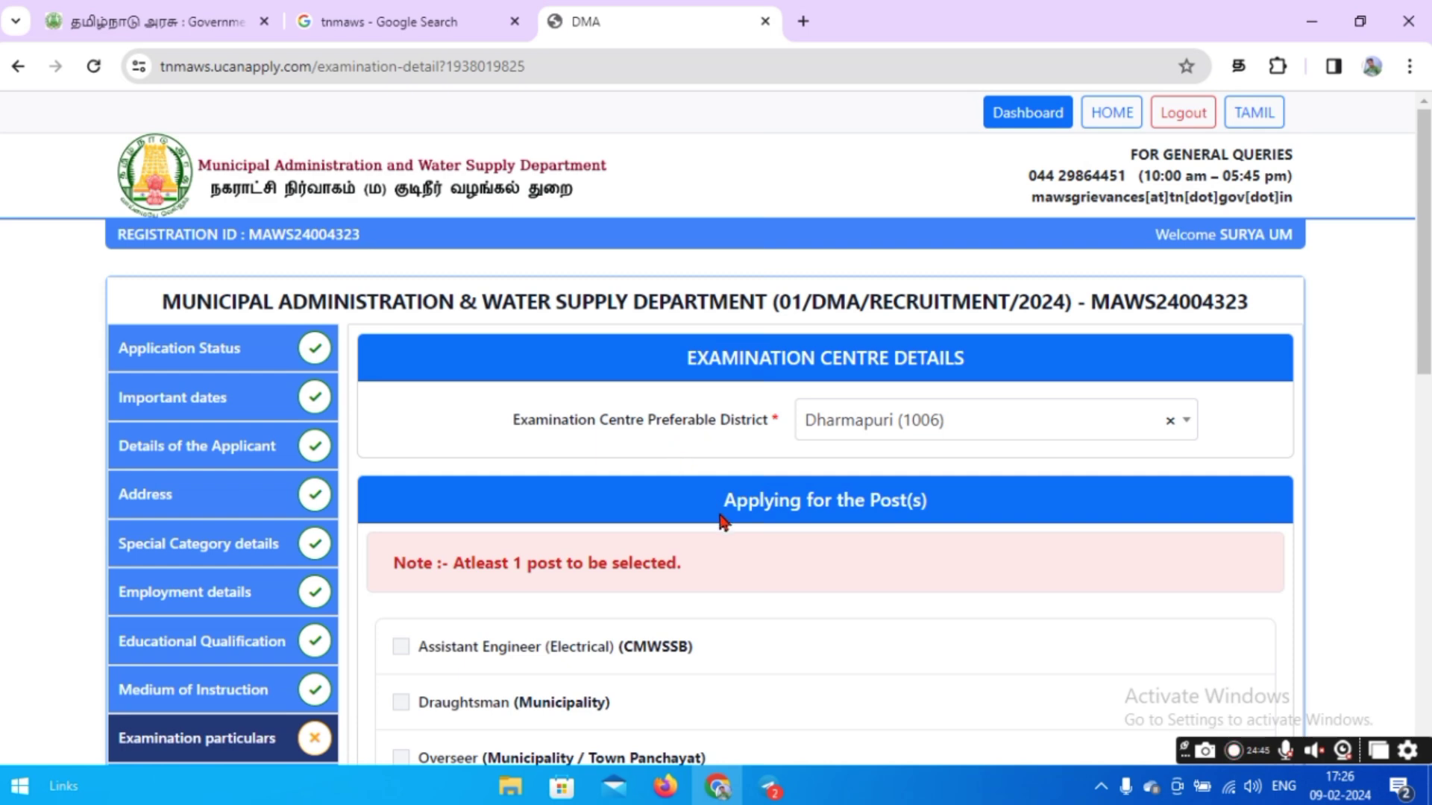
Apply for the Assistant Engineer (Electrical), Draughtsman, Overseer and Work Inspector posts.
scroll(722, 522, "down", 2)
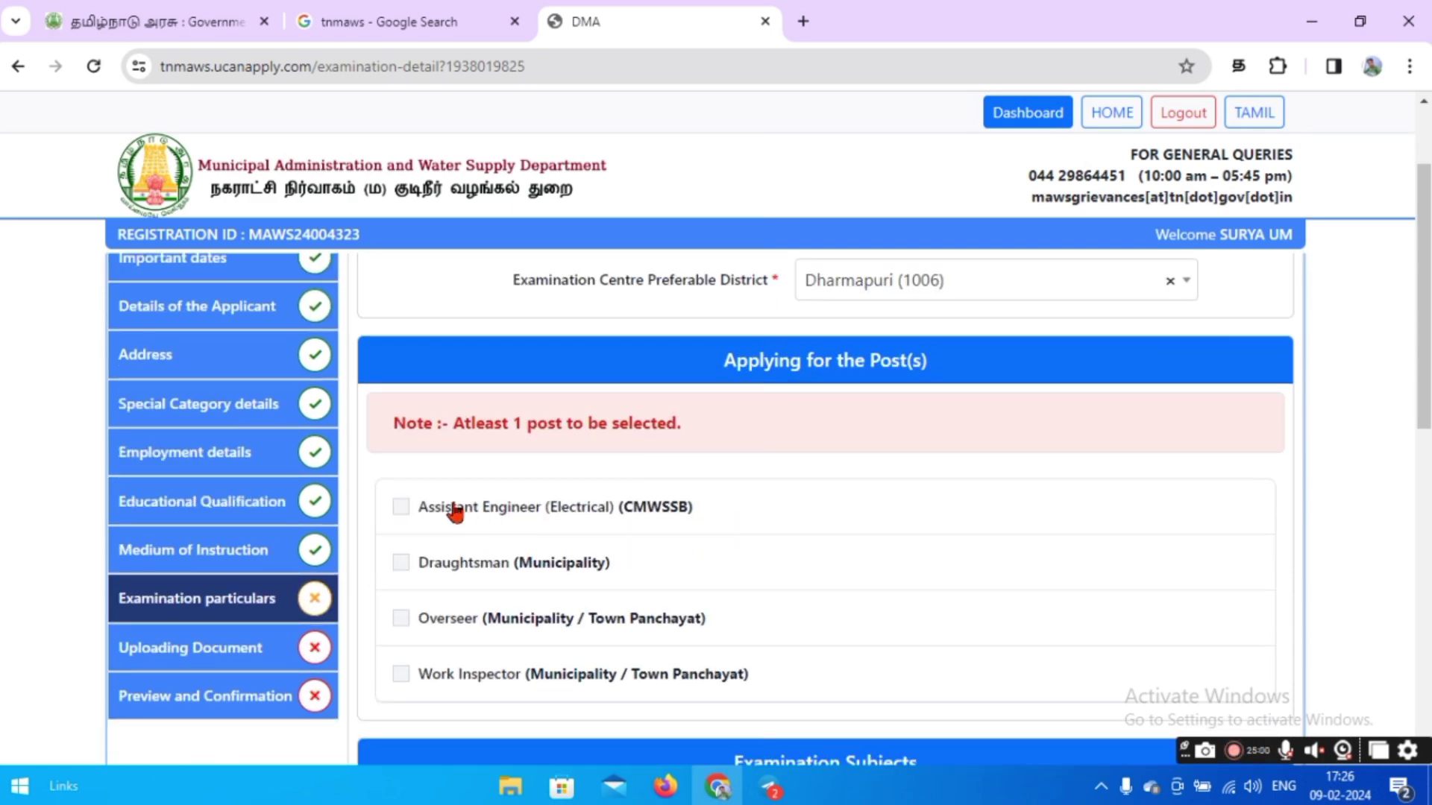
left_click(400, 506)
left_click(400, 563)
left_click(401, 619)
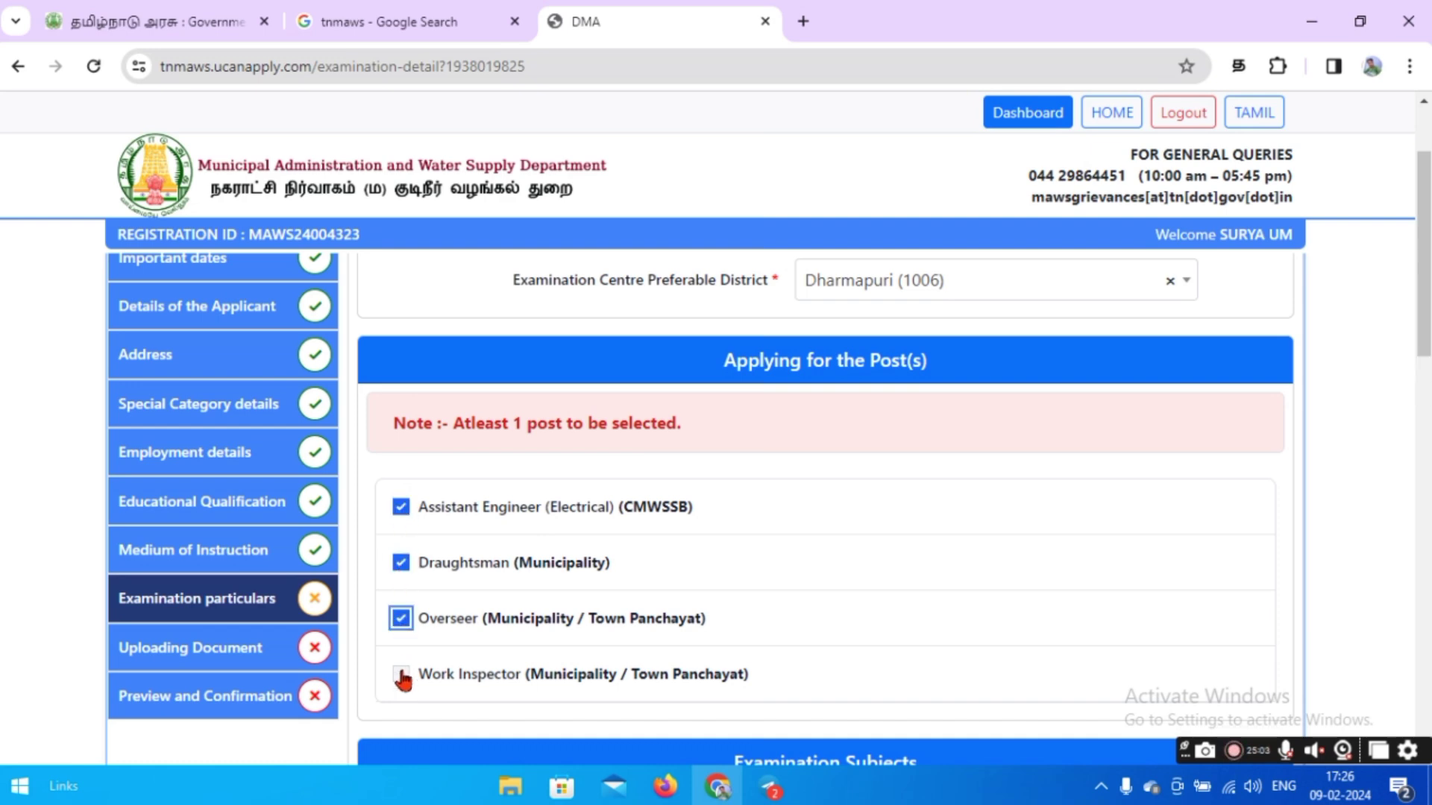
left_click(401, 674)
scroll(882, 505, "down", 3)
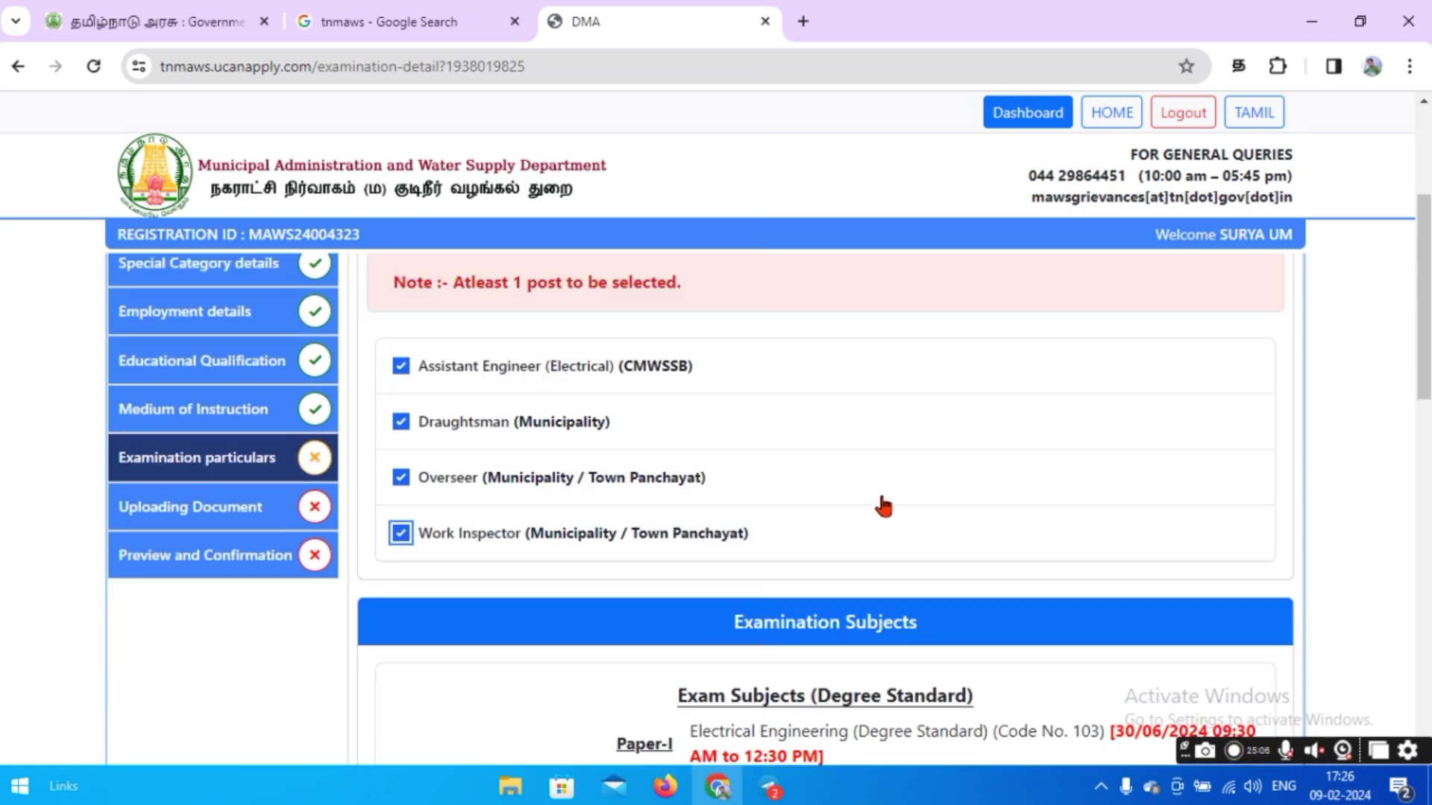
scroll(883, 505, "down", 2)
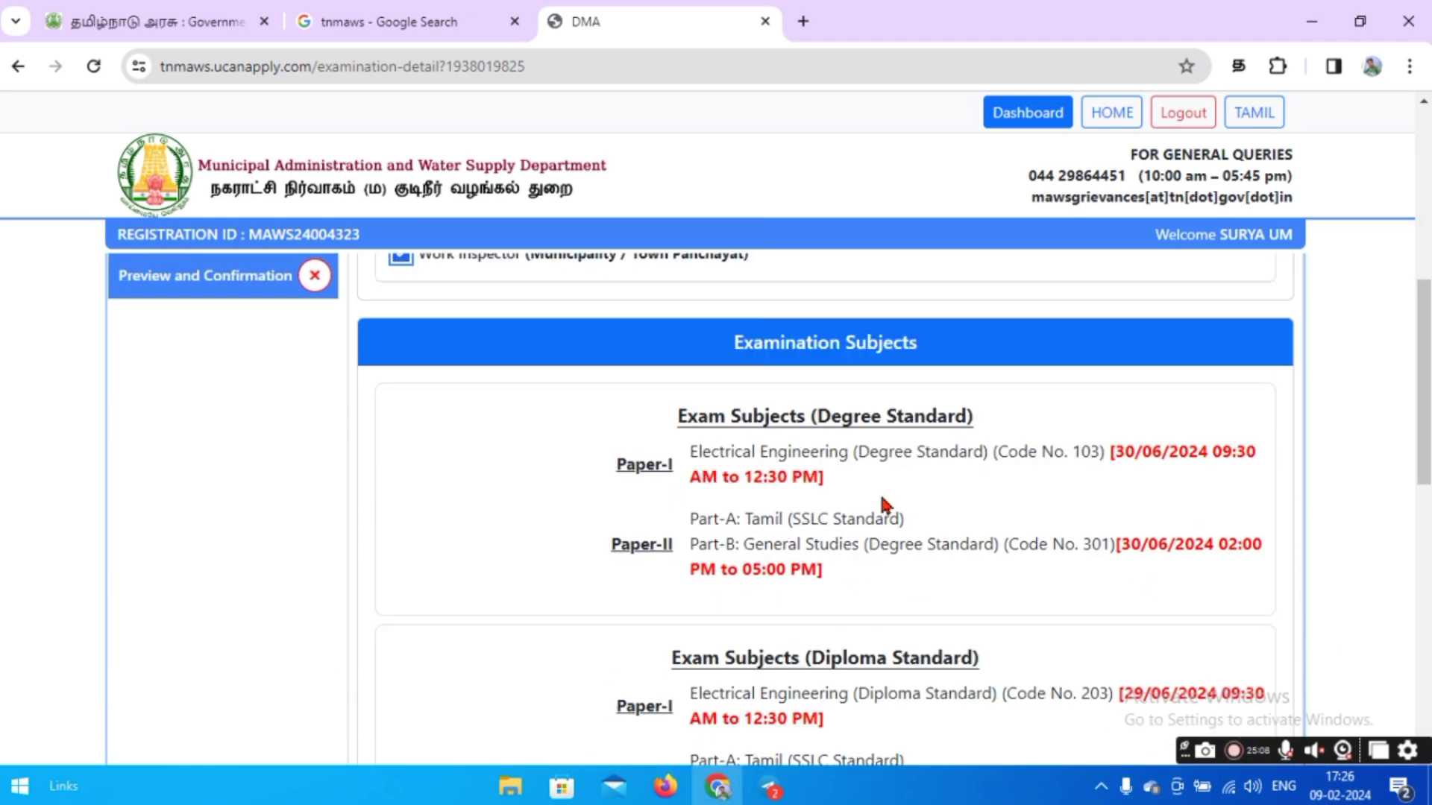
scroll(882, 504, "down", 2)
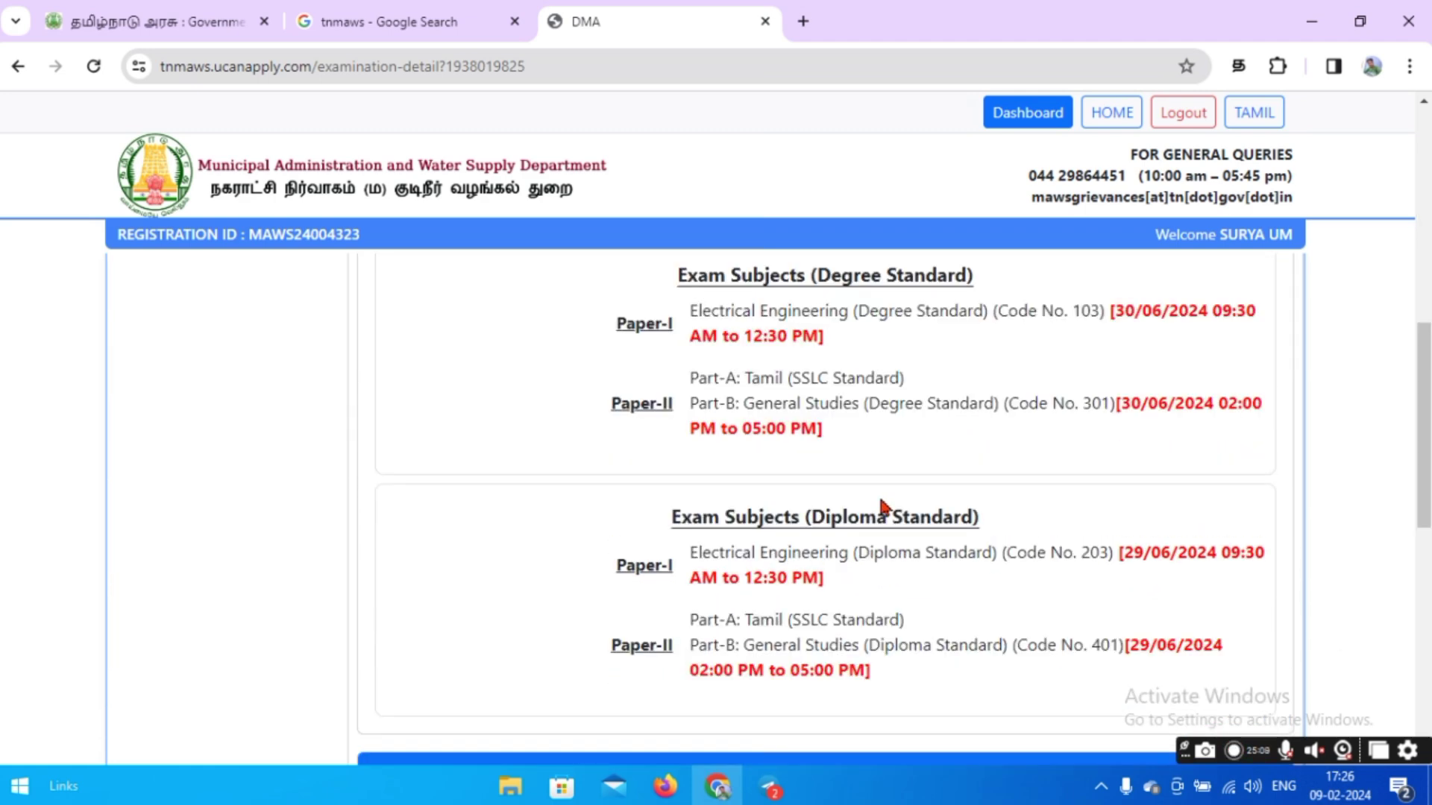
scroll(882, 505, "down", 3)
Answer No to both the criminal case and debarment questions.
left_click(879, 425)
scroll(872, 447, "up", 1)
left_click(863, 518)
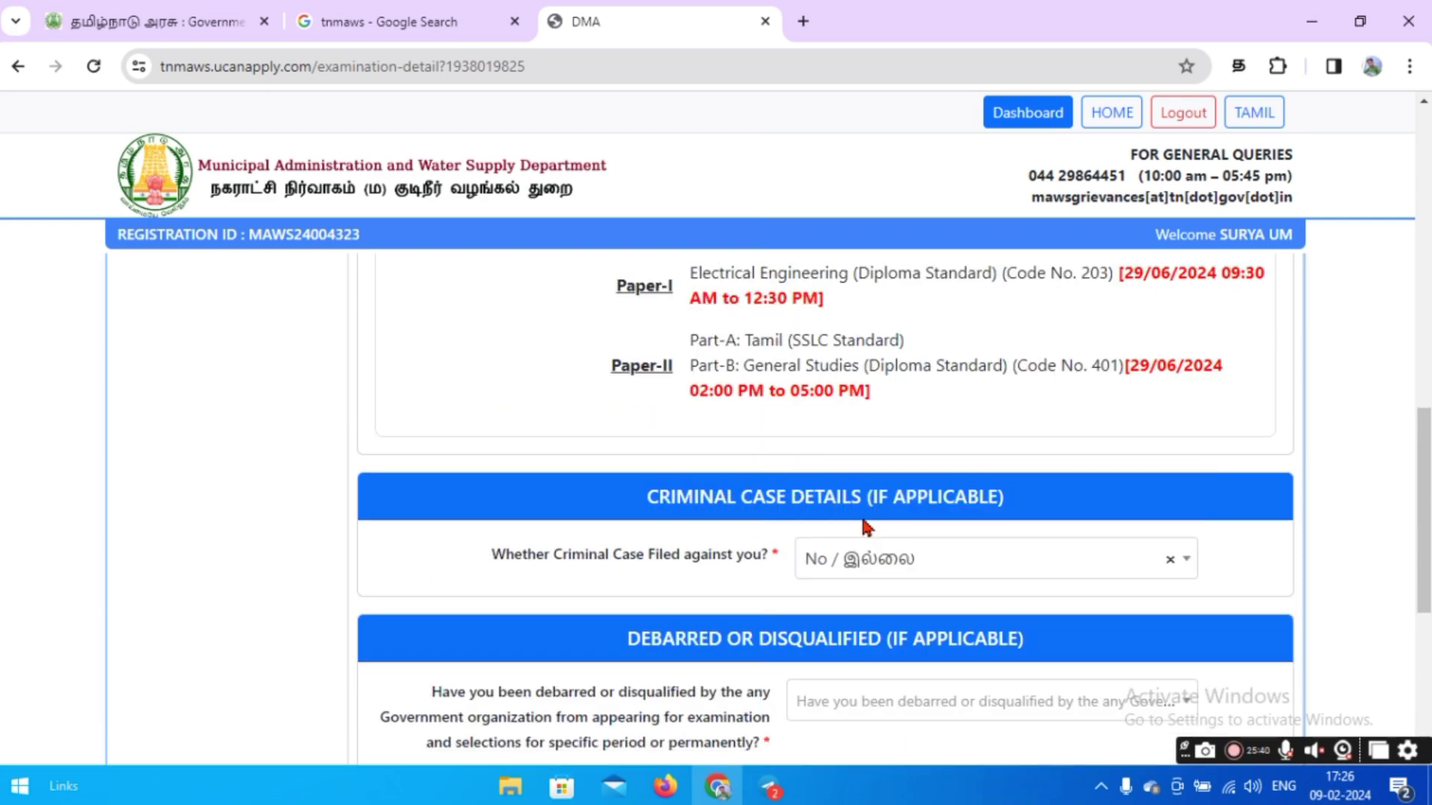
scroll(865, 526, "down", 4)
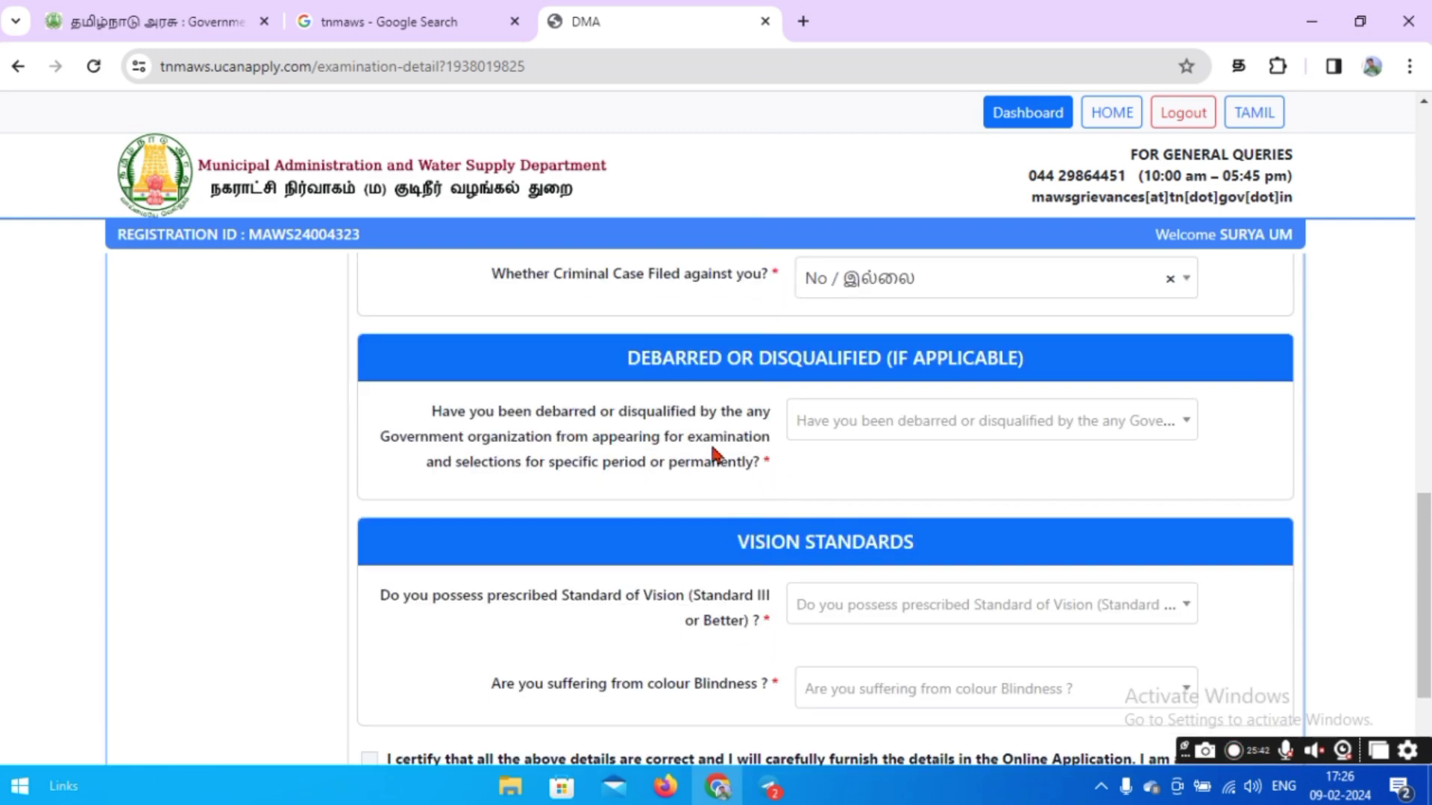
left_click(885, 428)
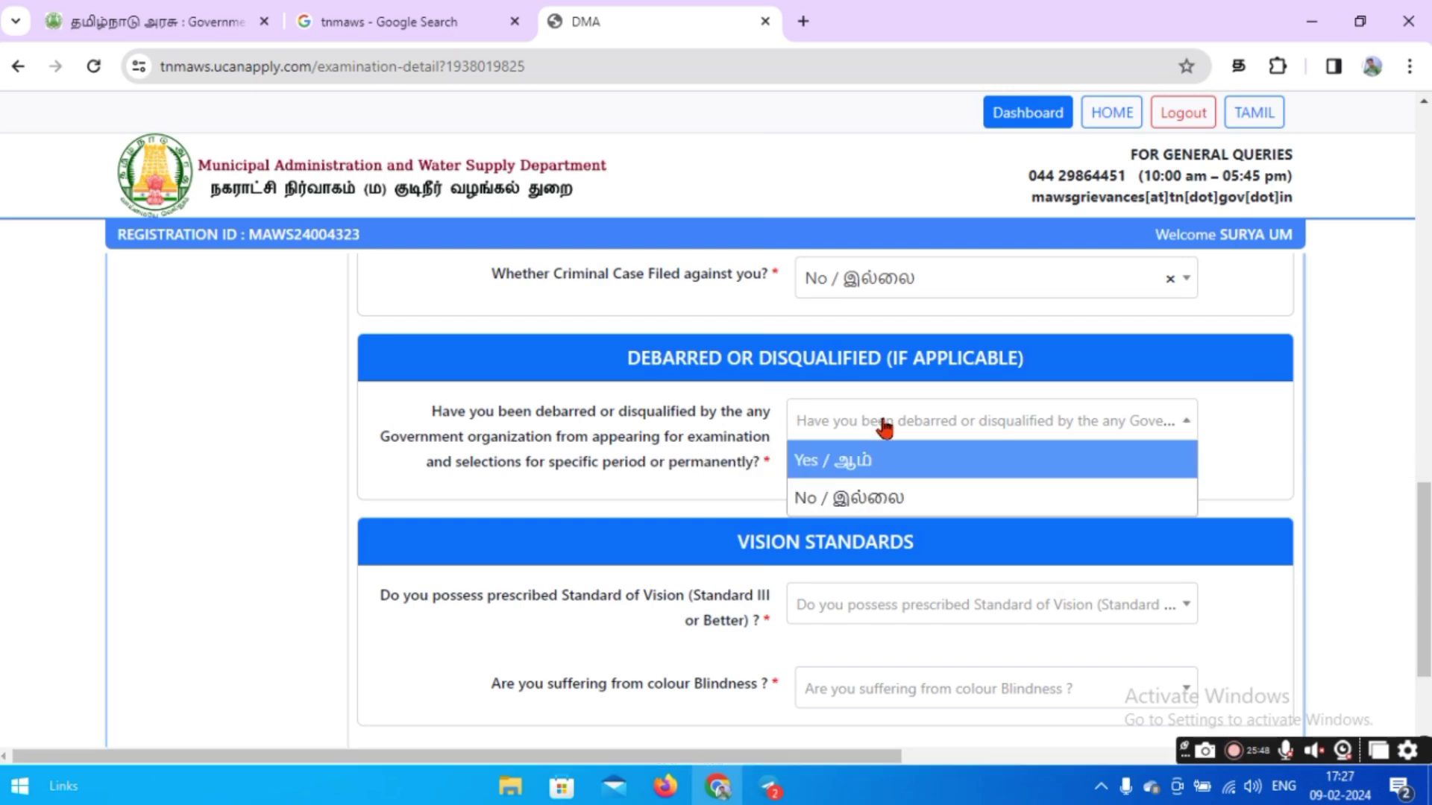
left_click(834, 498)
scroll(680, 457, "down", 2)
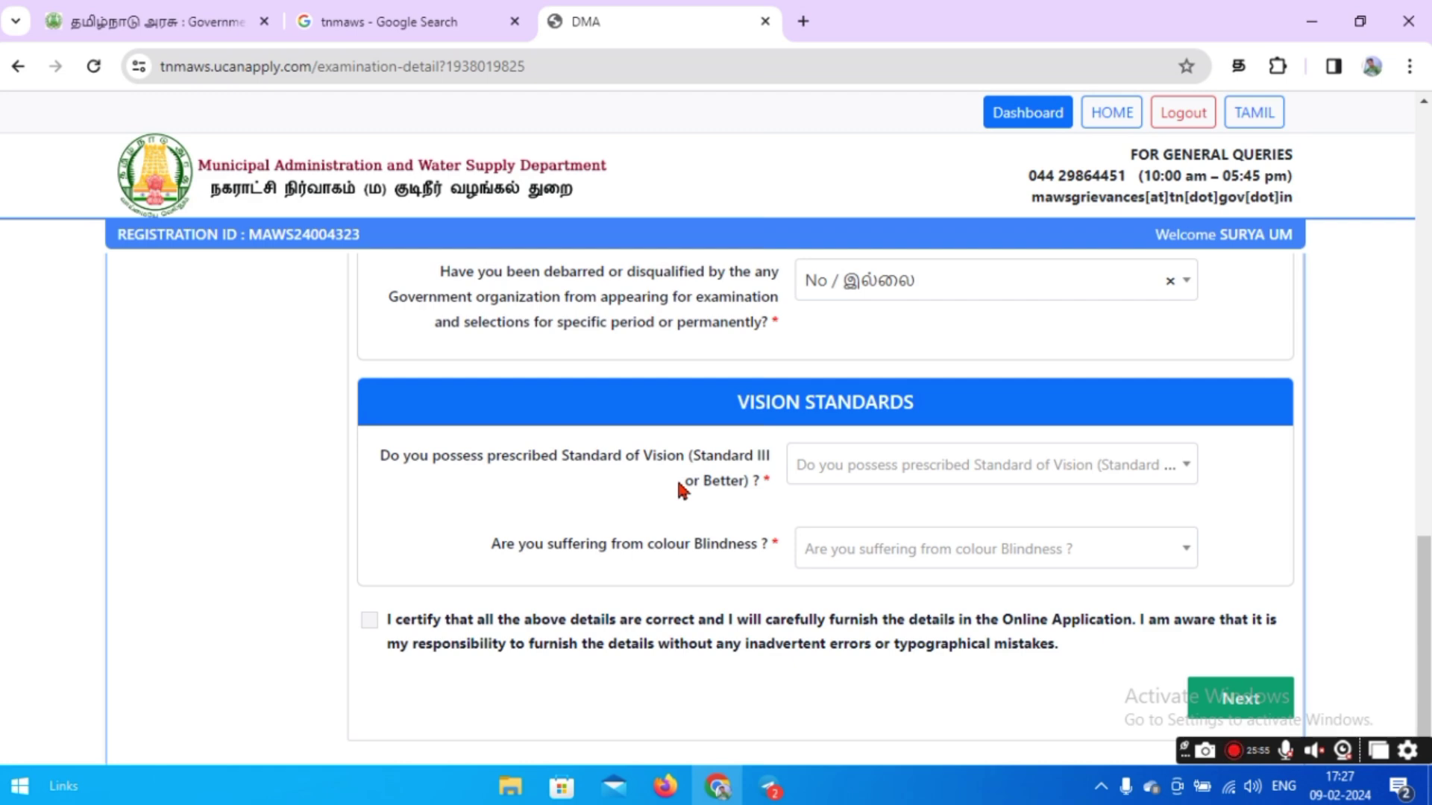
Answer Yes to vision standard and No to colour blindness, certify, and continue.
left_click(824, 468)
left_click(846, 507)
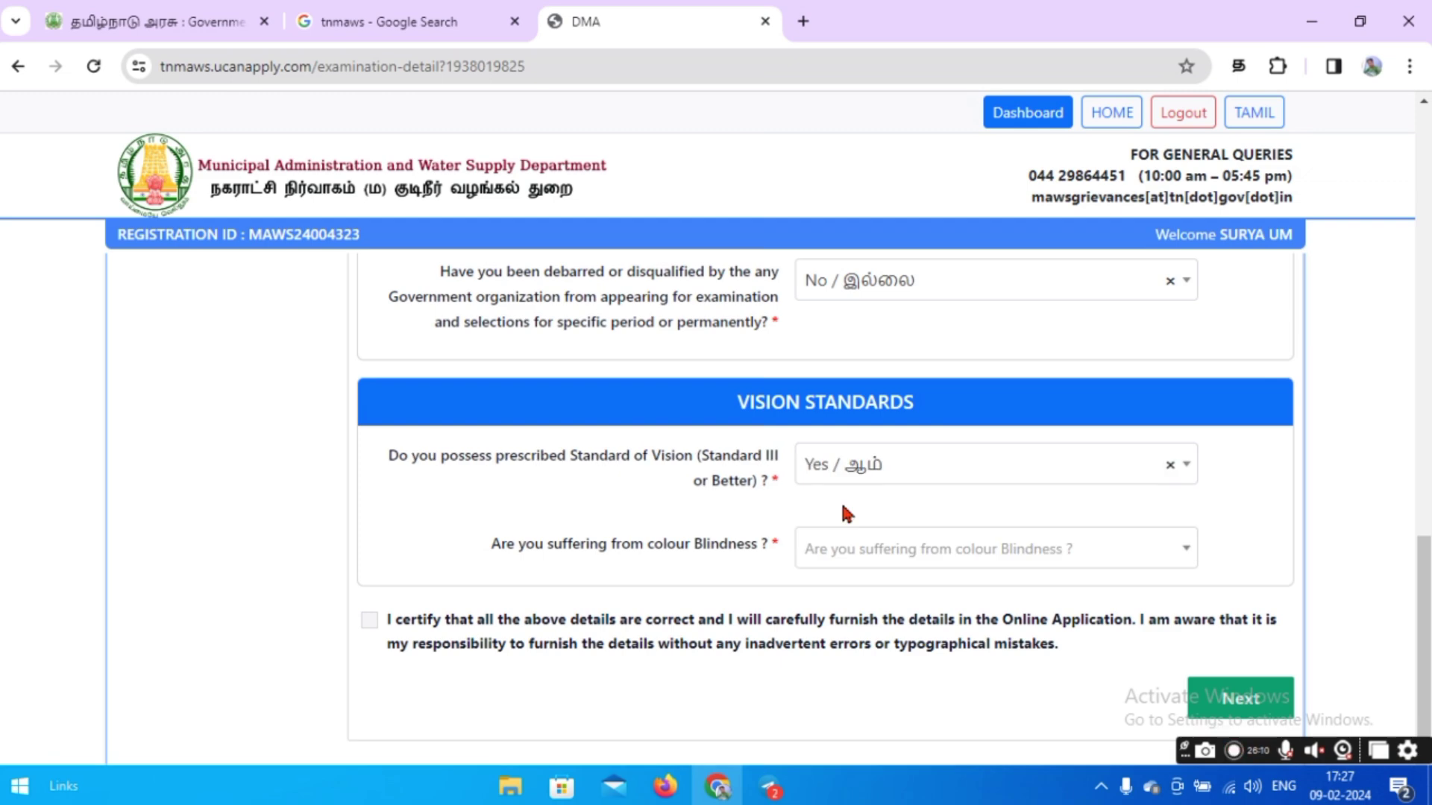
scroll(618, 497, "down", 1)
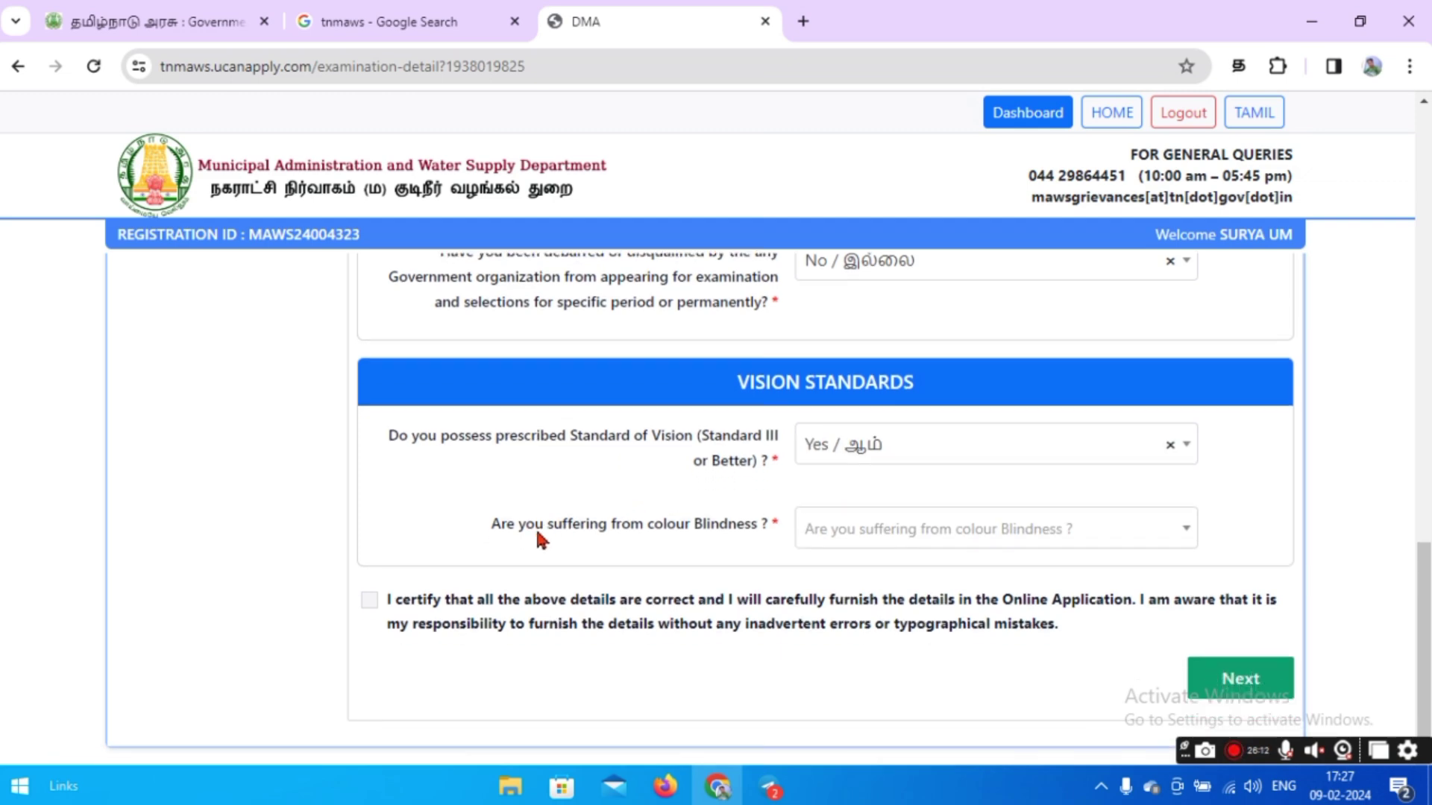
left_click(842, 540)
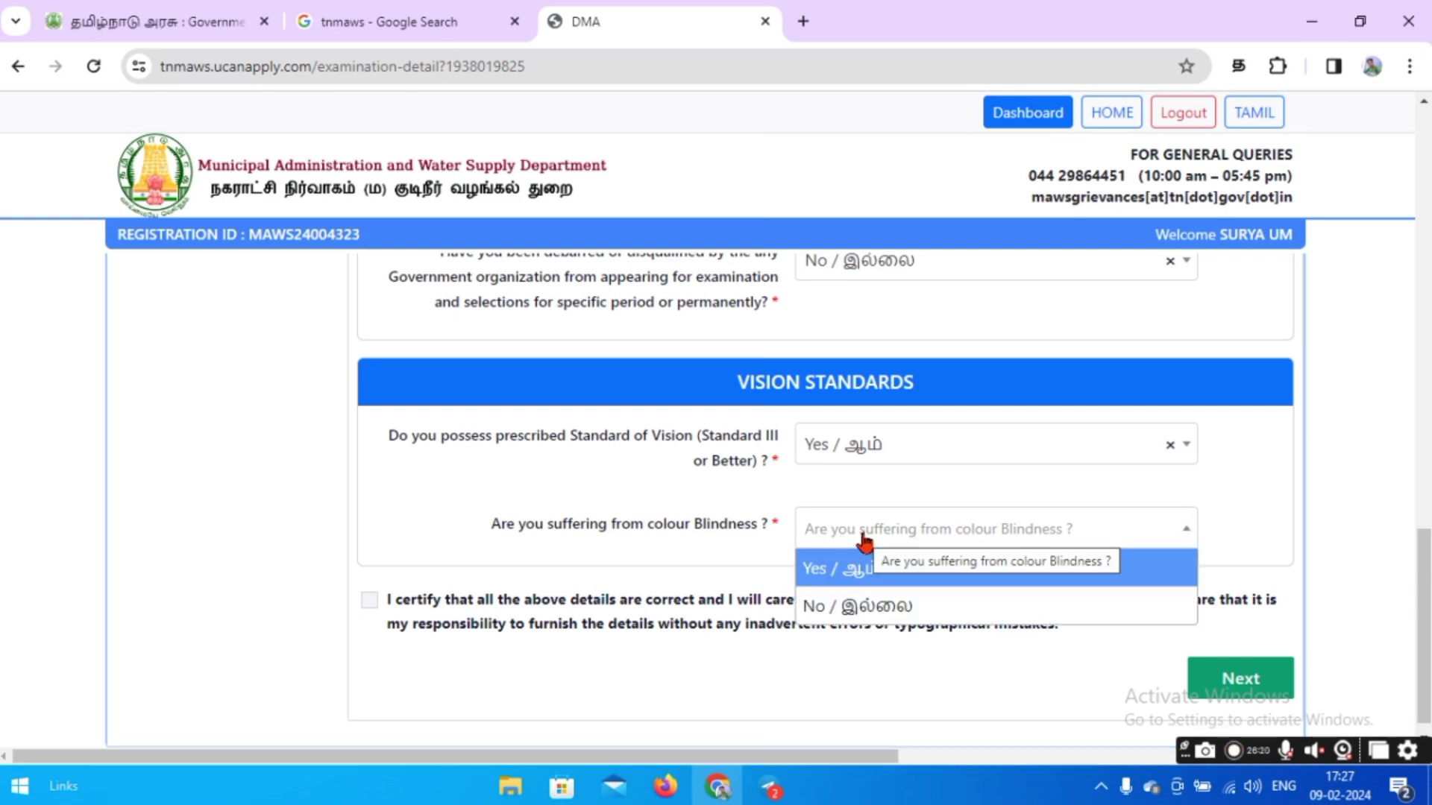
left_click(859, 608)
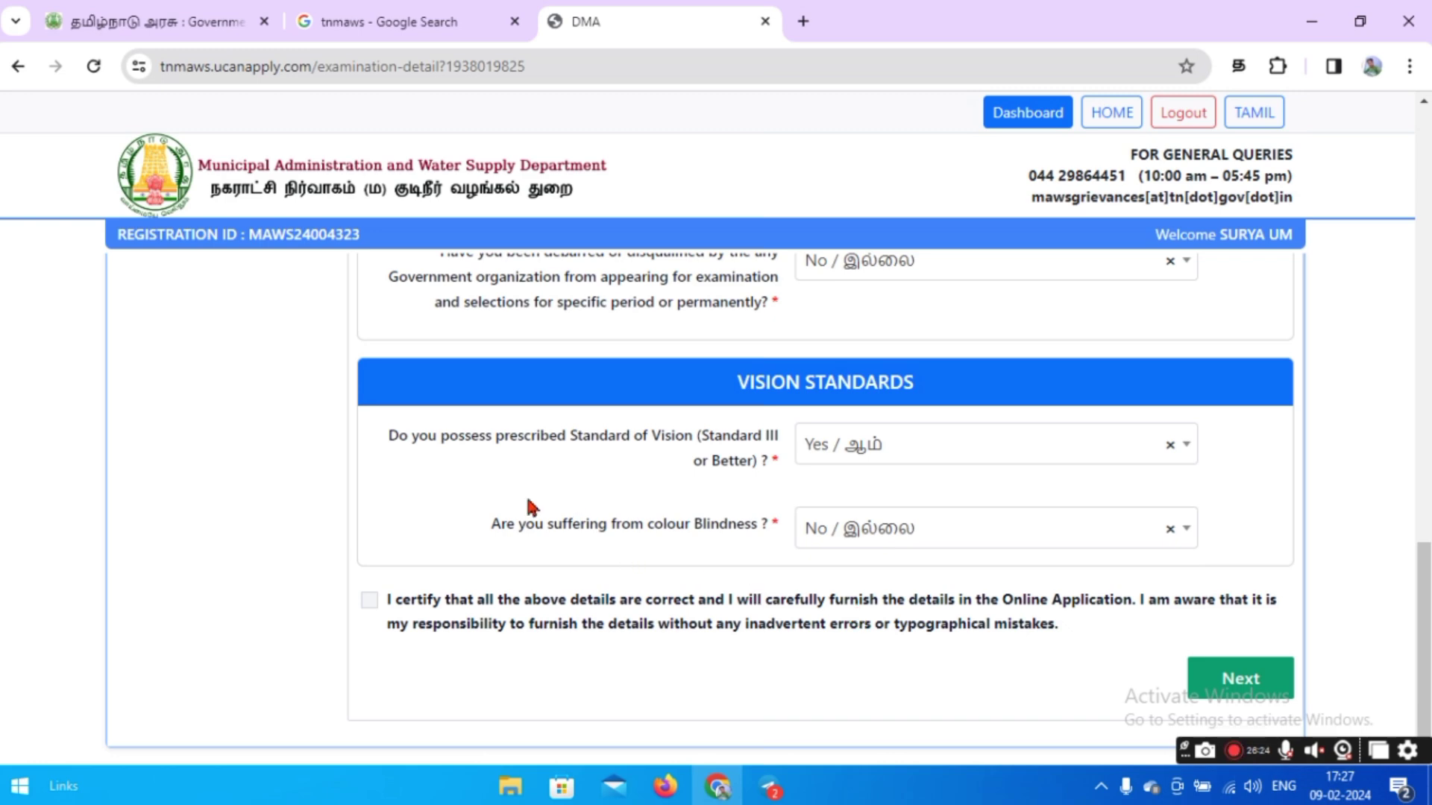
left_click(368, 603)
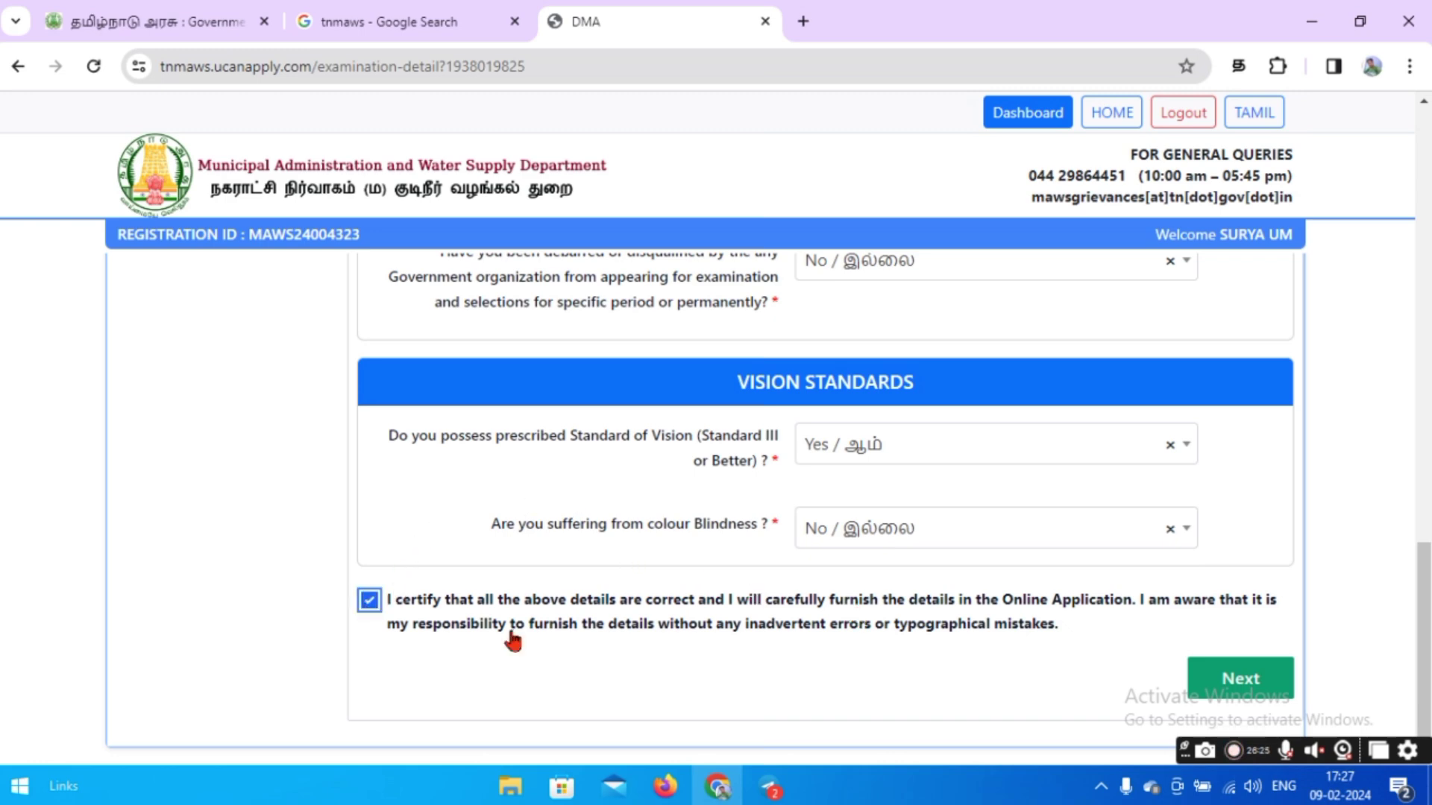
left_click(1232, 691)
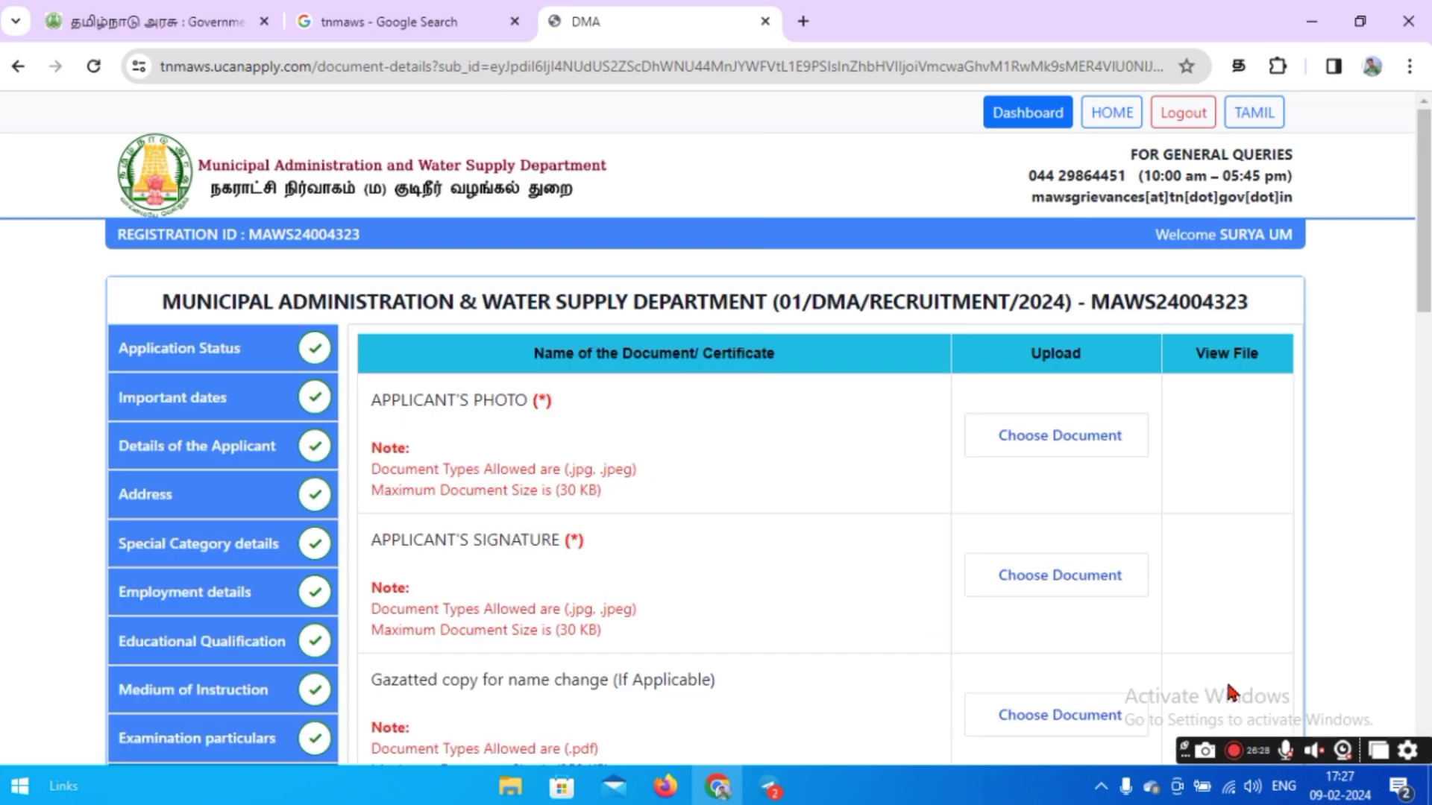
Scroll through the document upload table to check each required certificate row.
scroll(762, 561, "down", 2)
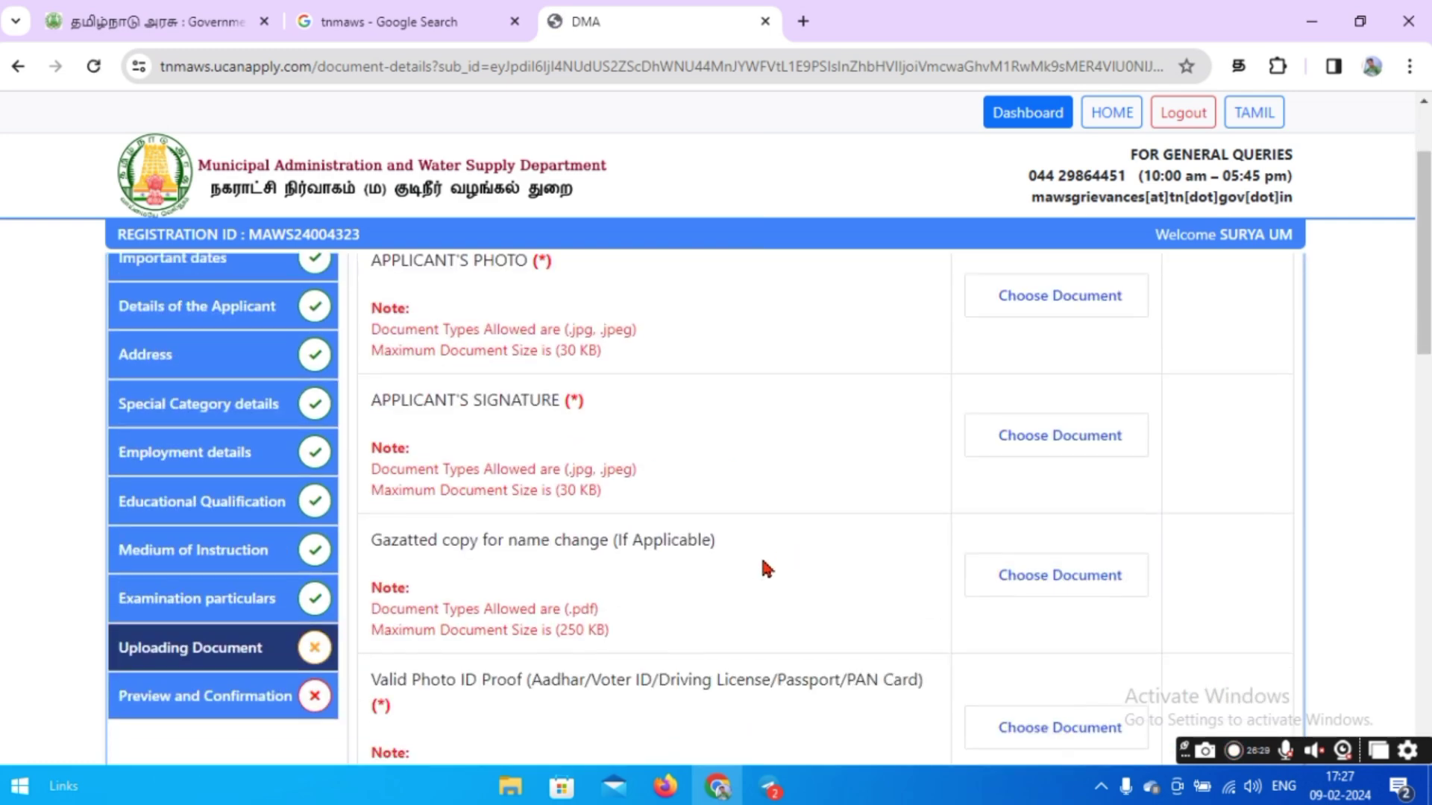
scroll(762, 561, "up", 2)
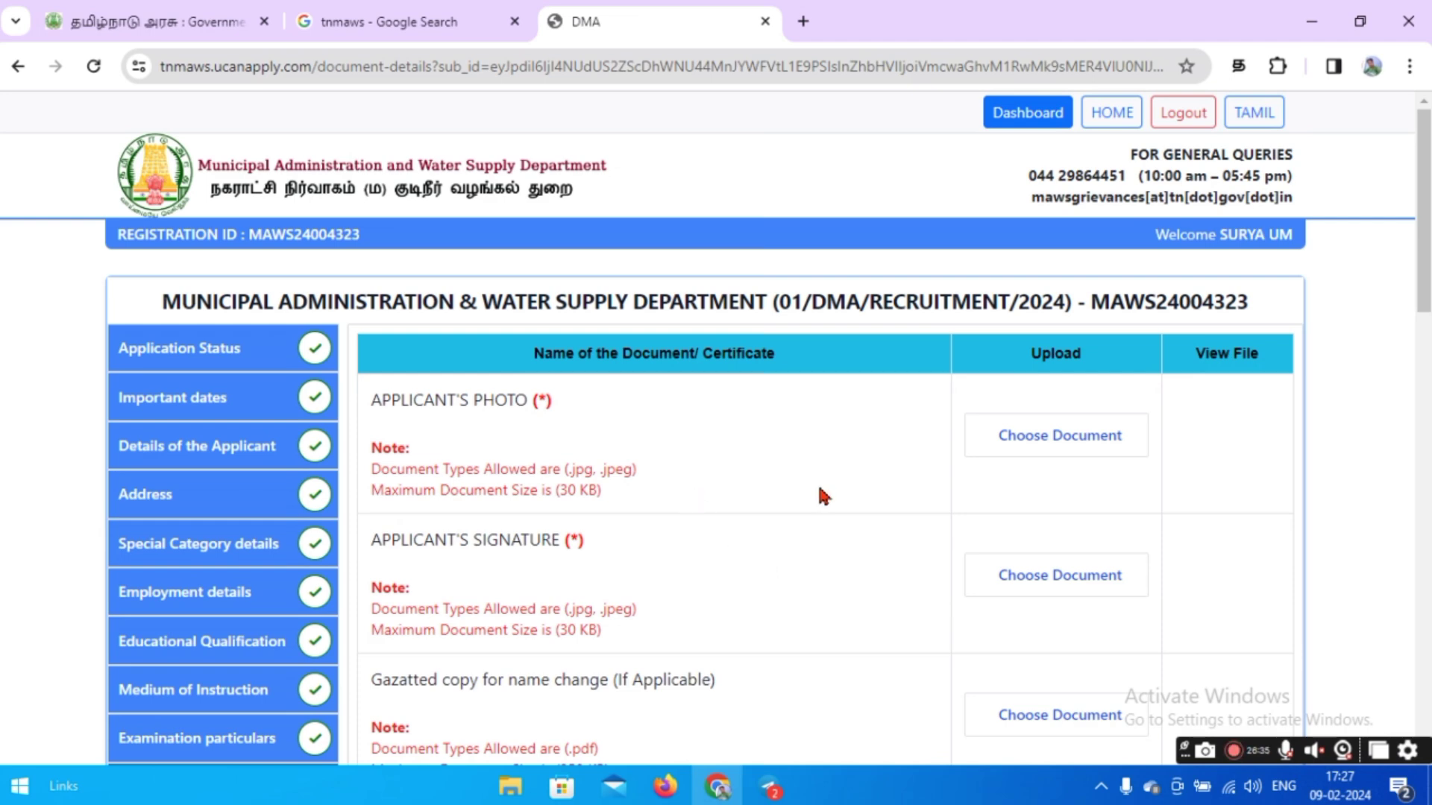
scroll(819, 489, "down", 15)
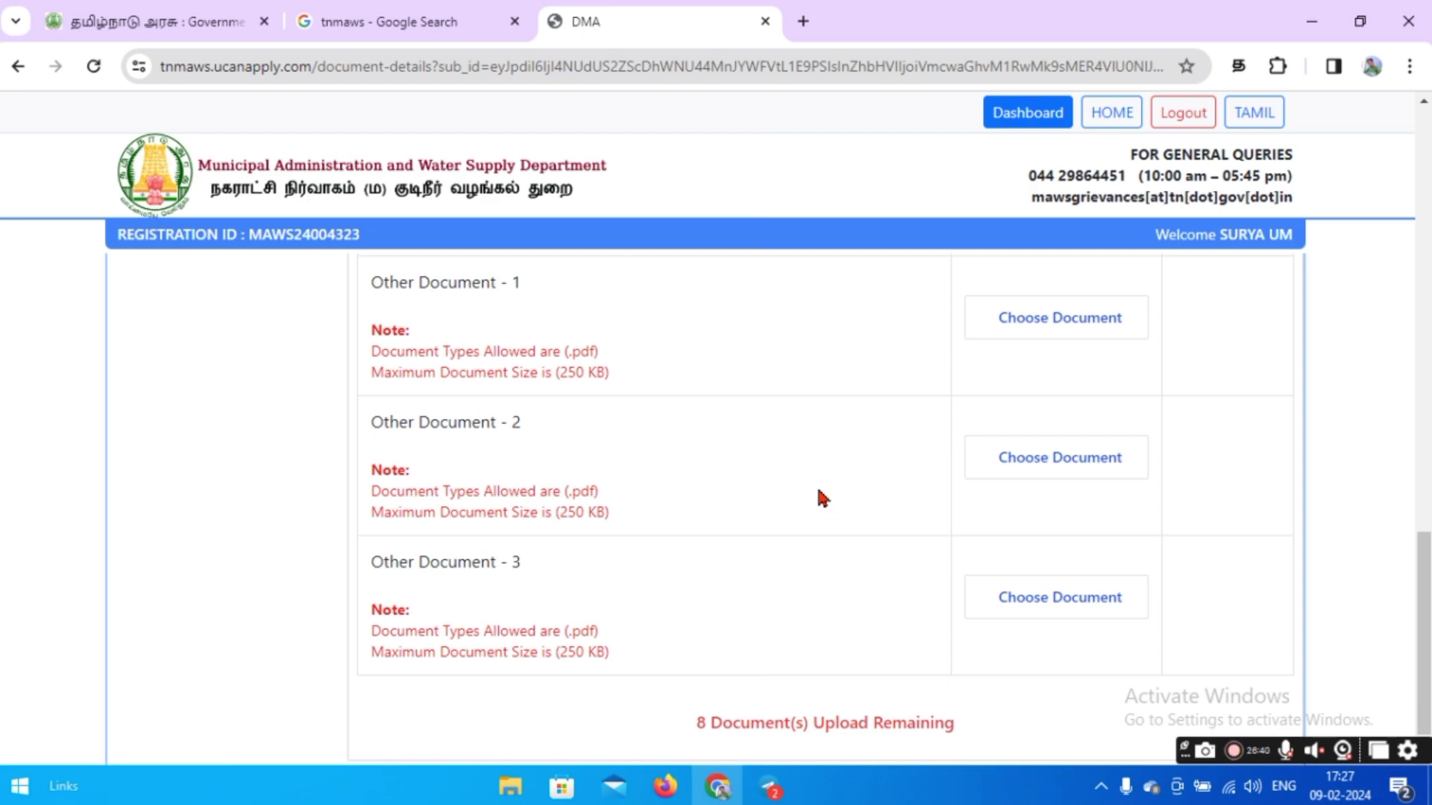
scroll(818, 492, "up", 4)
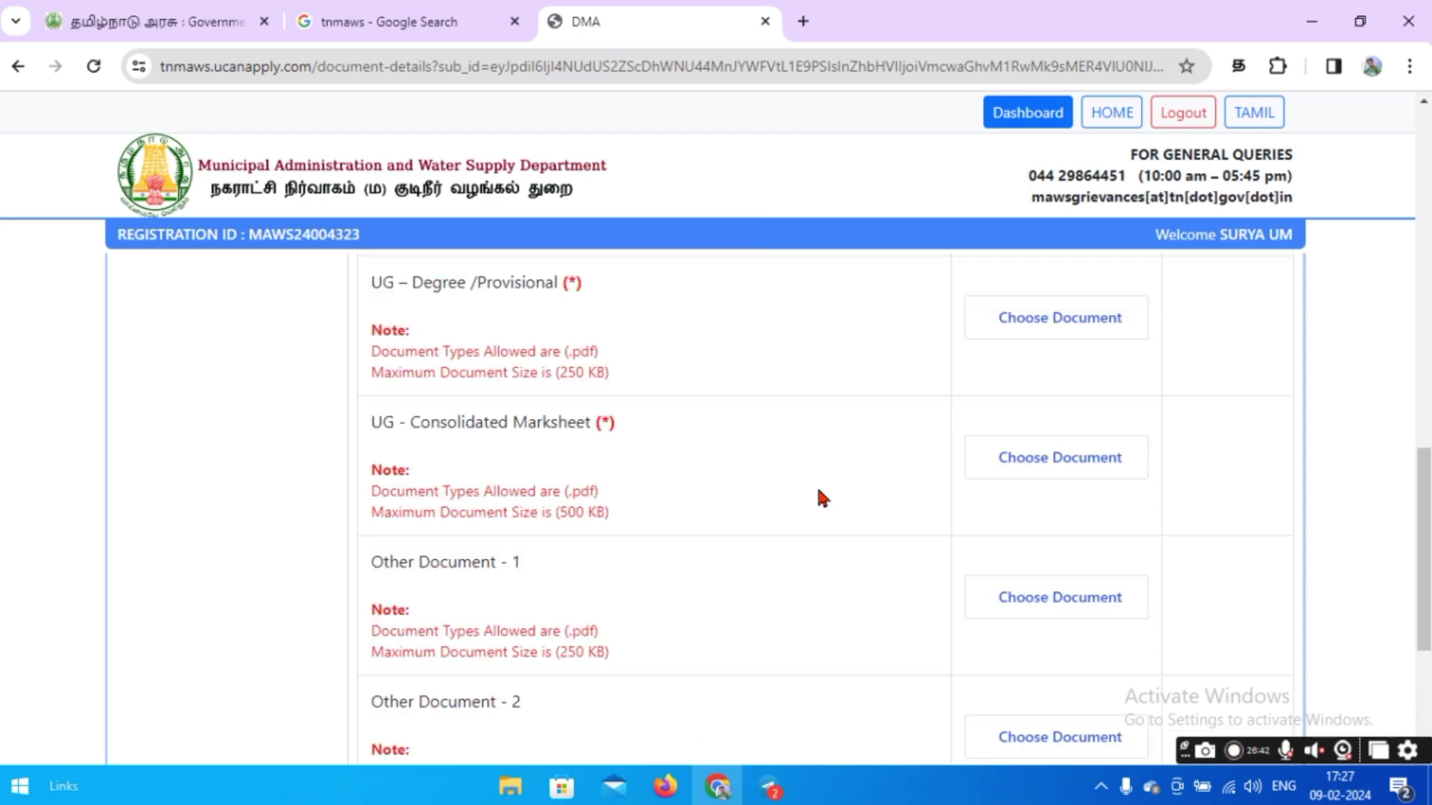
scroll(818, 492, "up", 9)
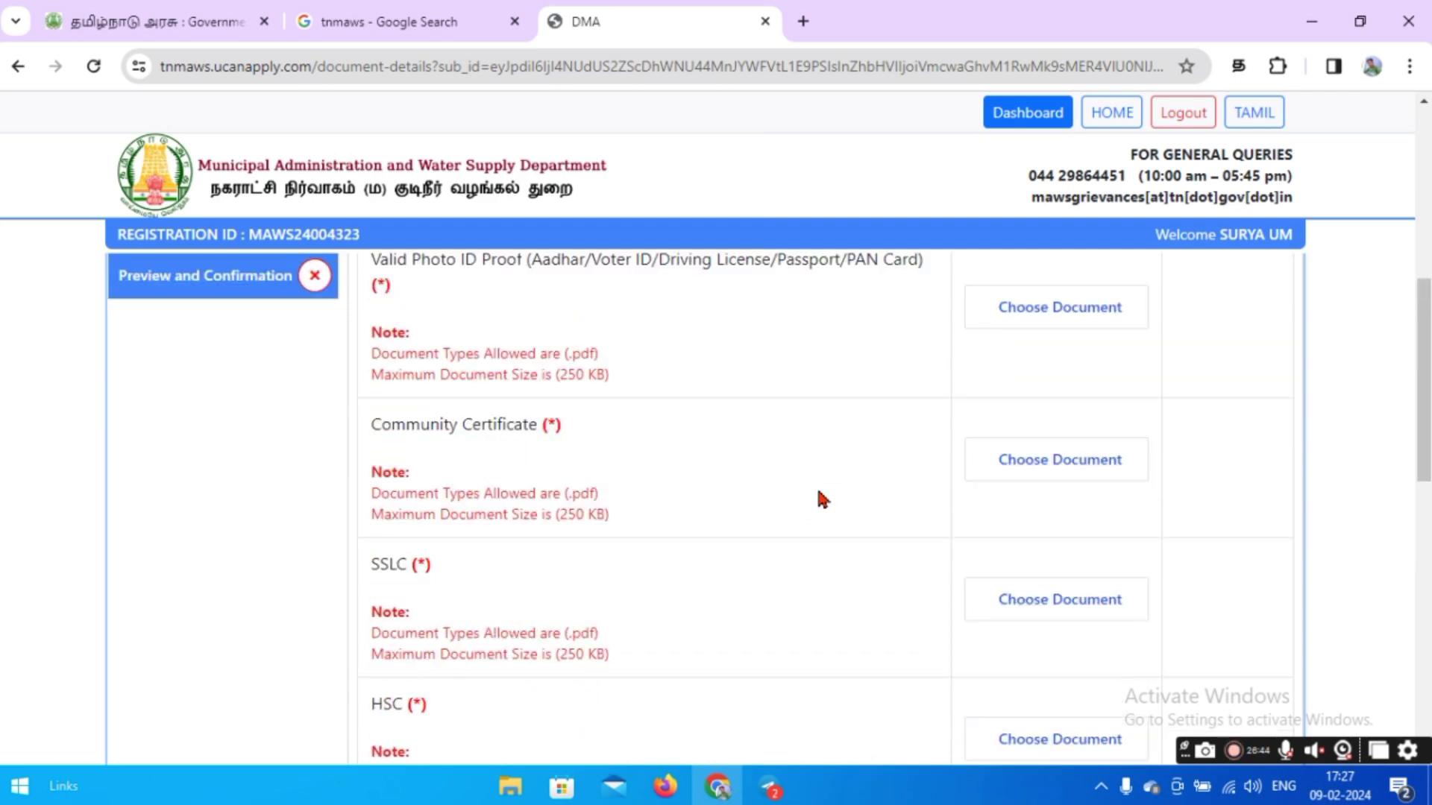
scroll(818, 494, "up", 7)
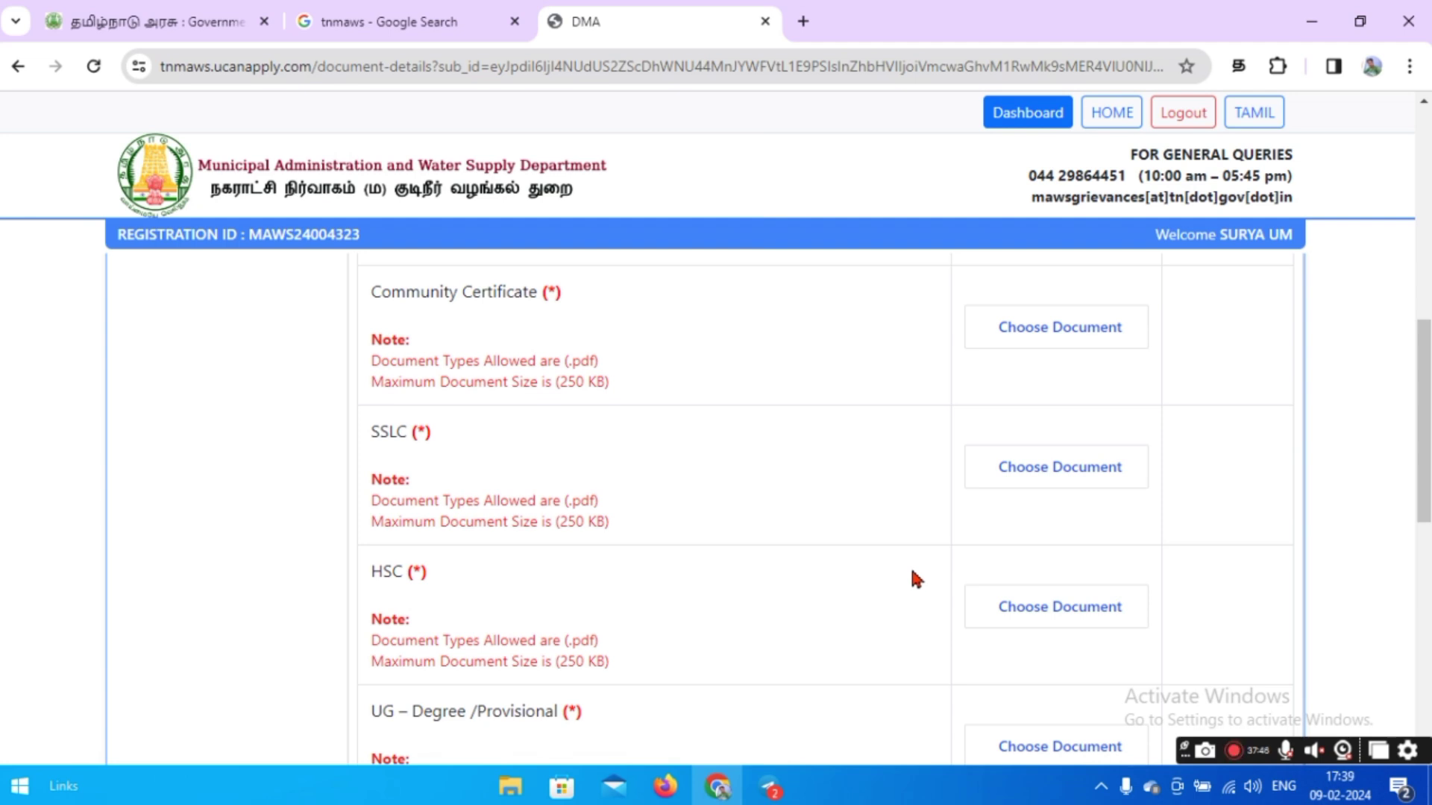
scroll(805, 545, "down", 2)
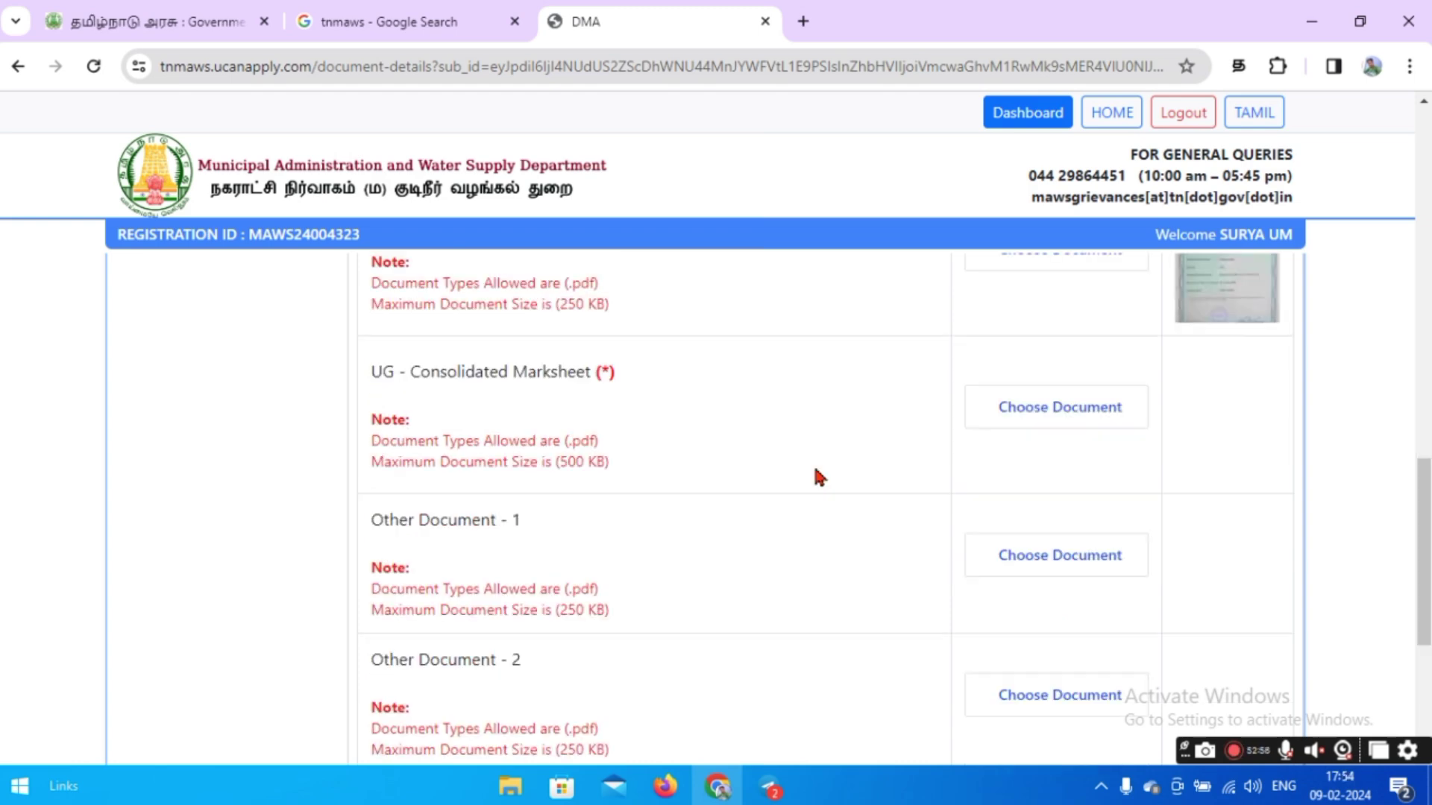
scroll(814, 469, "down", 5)
scroll(821, 478, "up", 13)
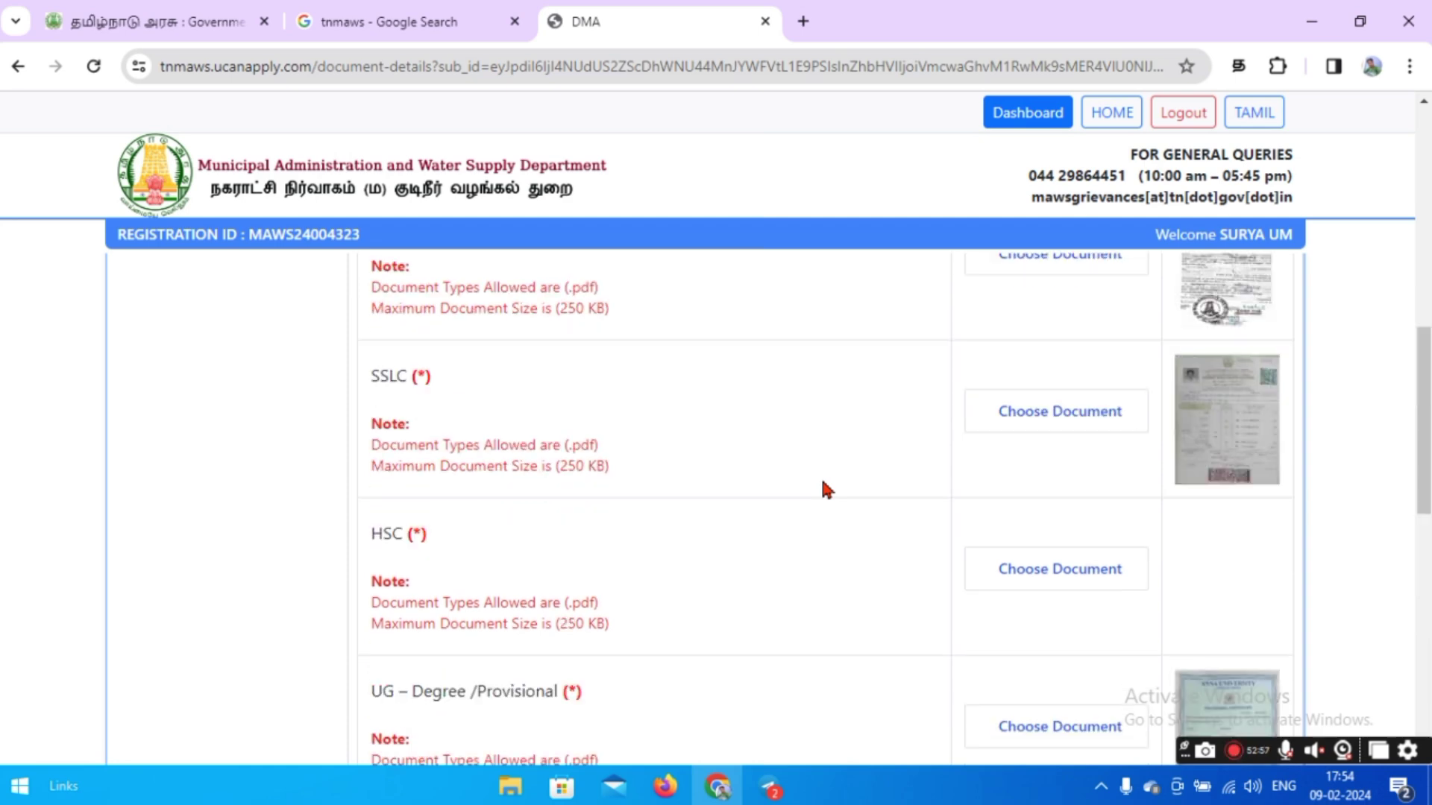
scroll(821, 477, "up", 5)
scroll(811, 496, "up", 4)
scroll(811, 496, "down", 12)
Certify the uploaded documents and proceed to the application preview.
left_click(366, 600)
left_click(1203, 676)
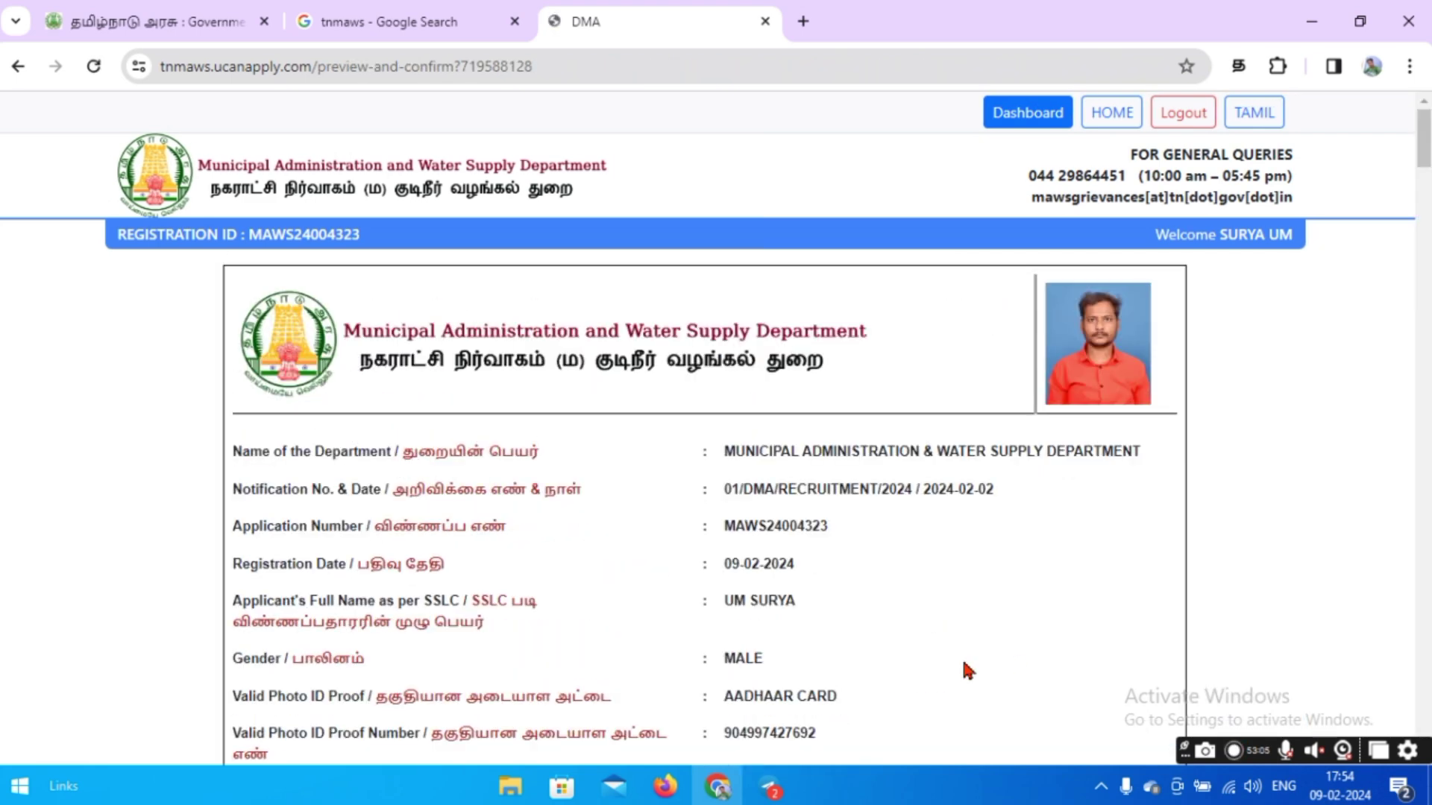
scroll(965, 663, "down", 3)
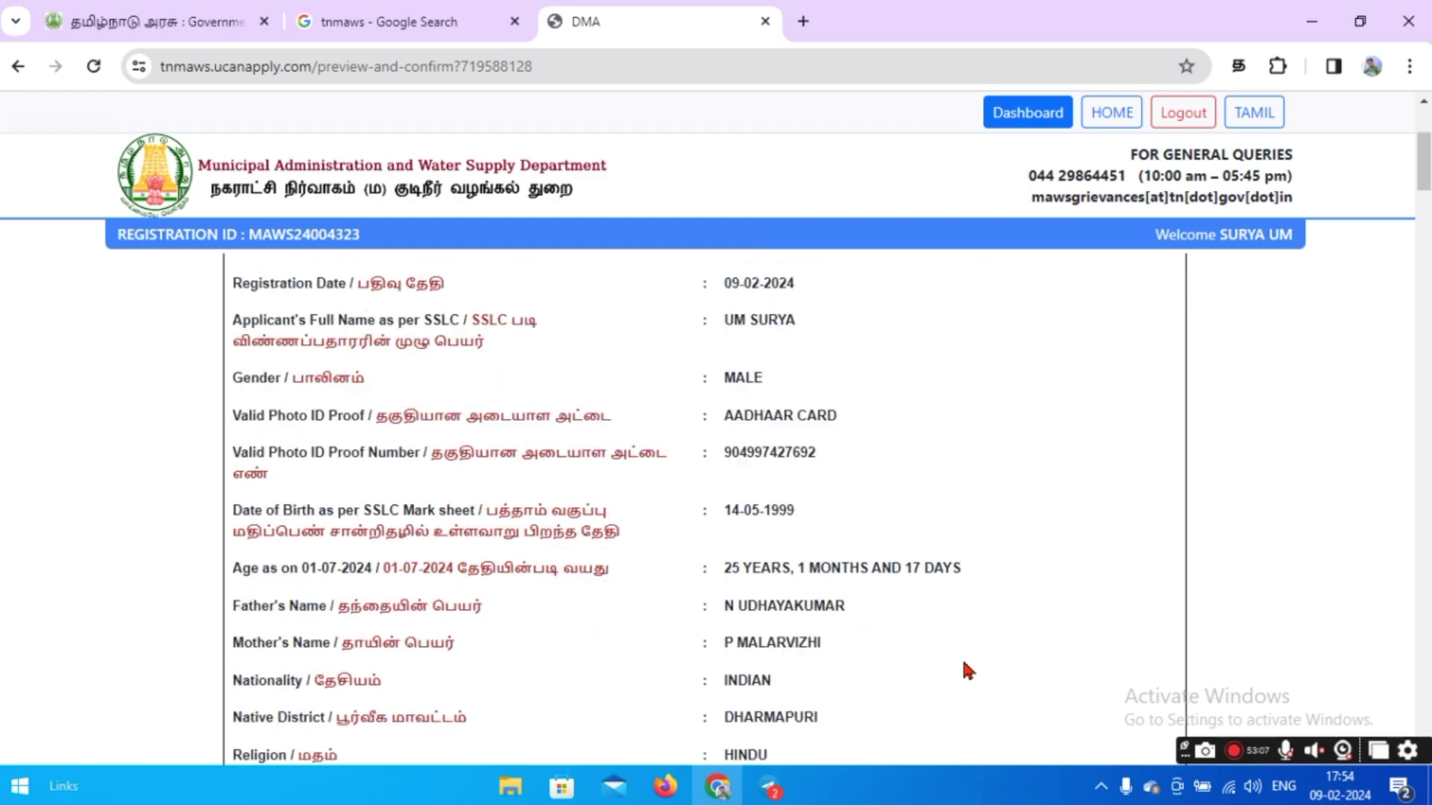
scroll(964, 663, "down", 4)
scroll(964, 664, "up", 4)
scroll(962, 658, "up", 3)
scroll(962, 657, "down", 20)
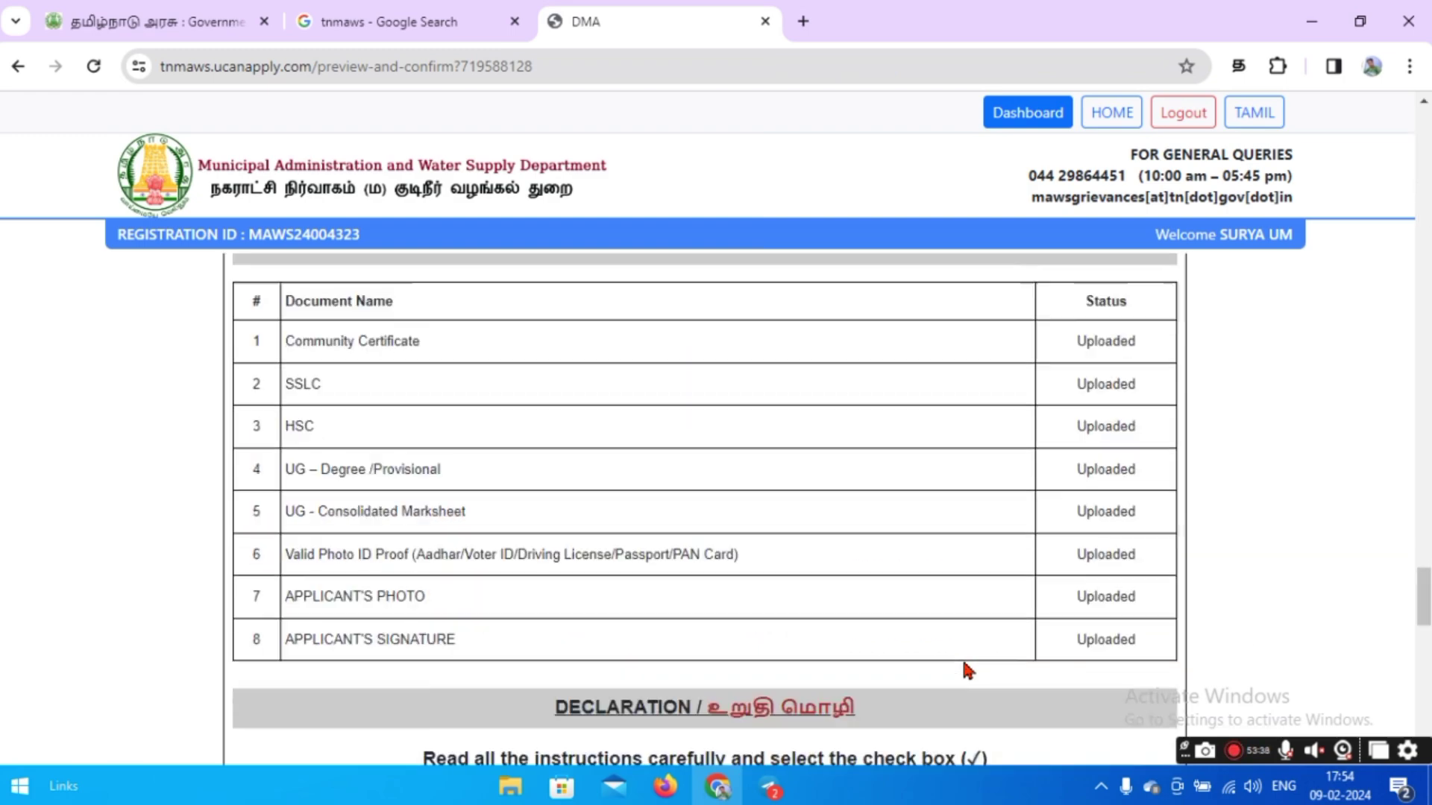
scroll(964, 664, "down", 4)
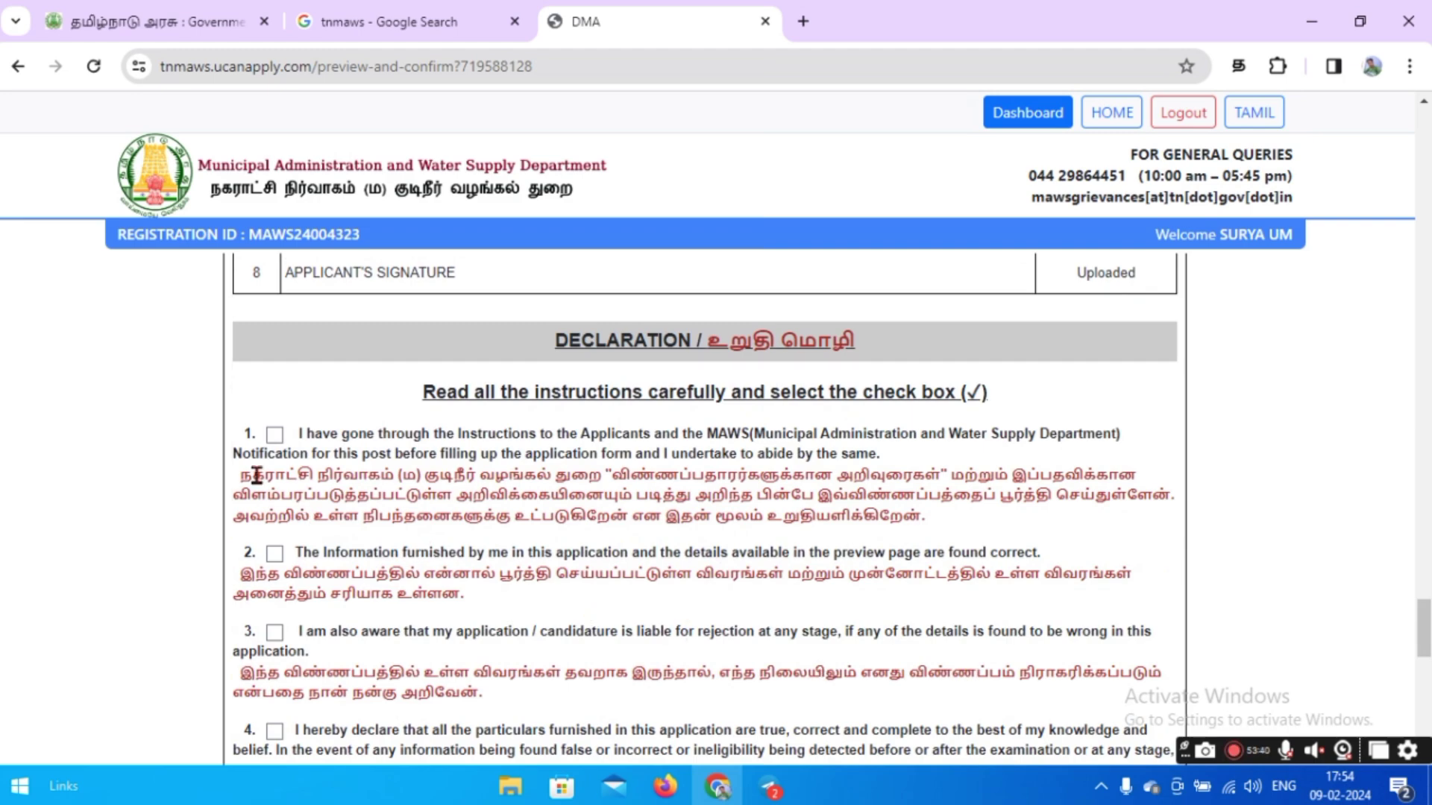
Agree to the declaration statements and confirm all of them.
left_click(274, 435)
left_click(274, 553)
left_click(274, 632)
scroll(401, 629, "down", 3)
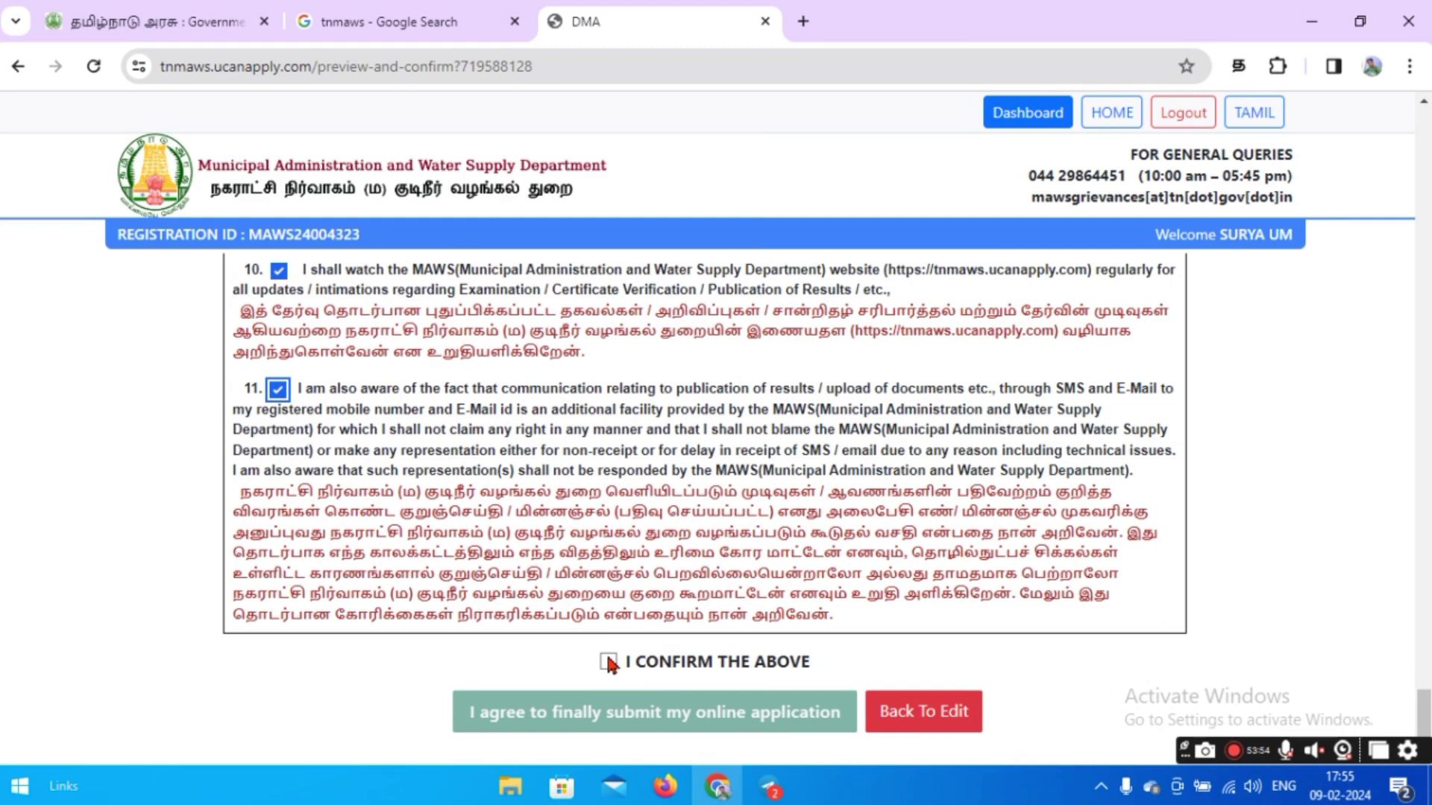
left_click(608, 662)
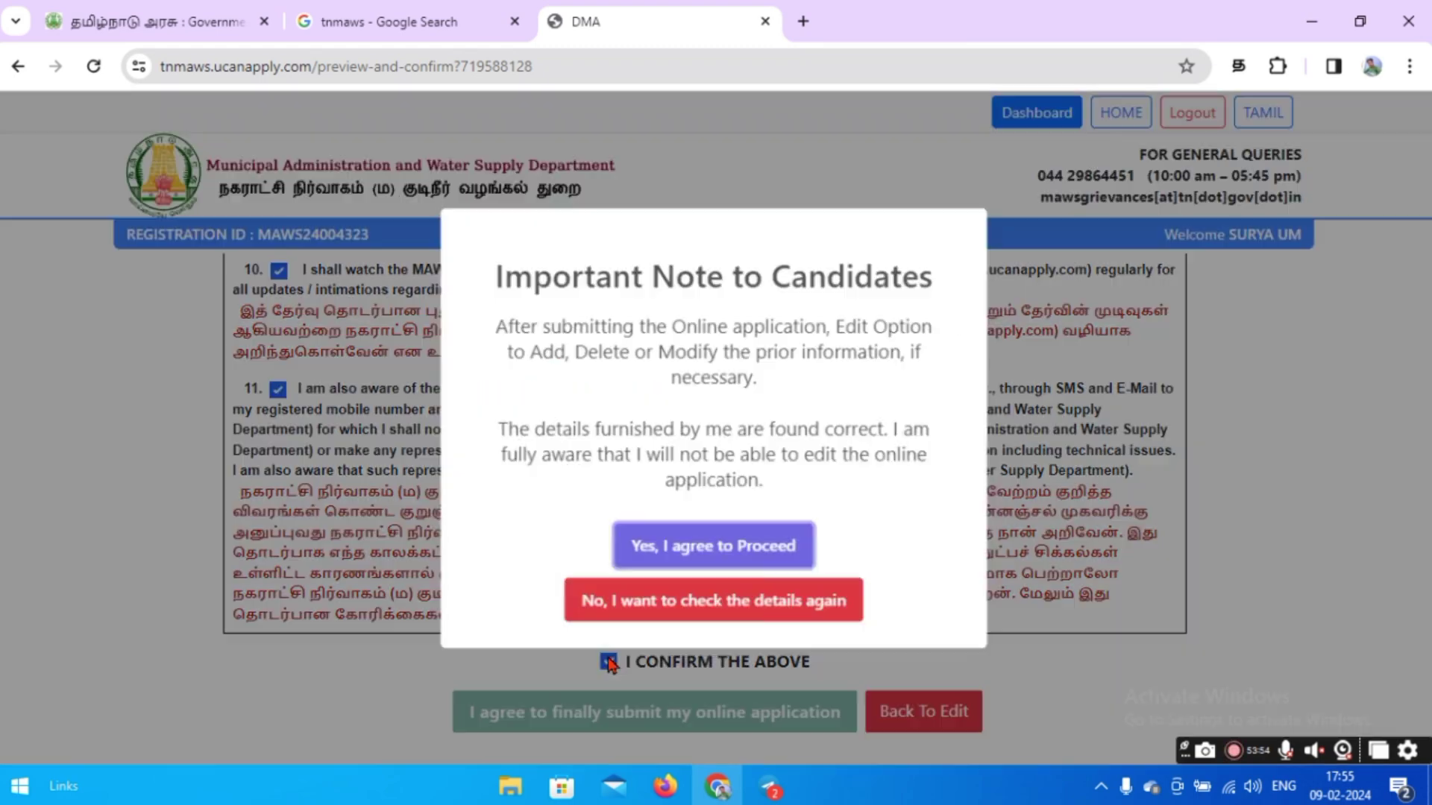
Accept the important notes to candidates and submit to the final preview.
left_click(660, 554)
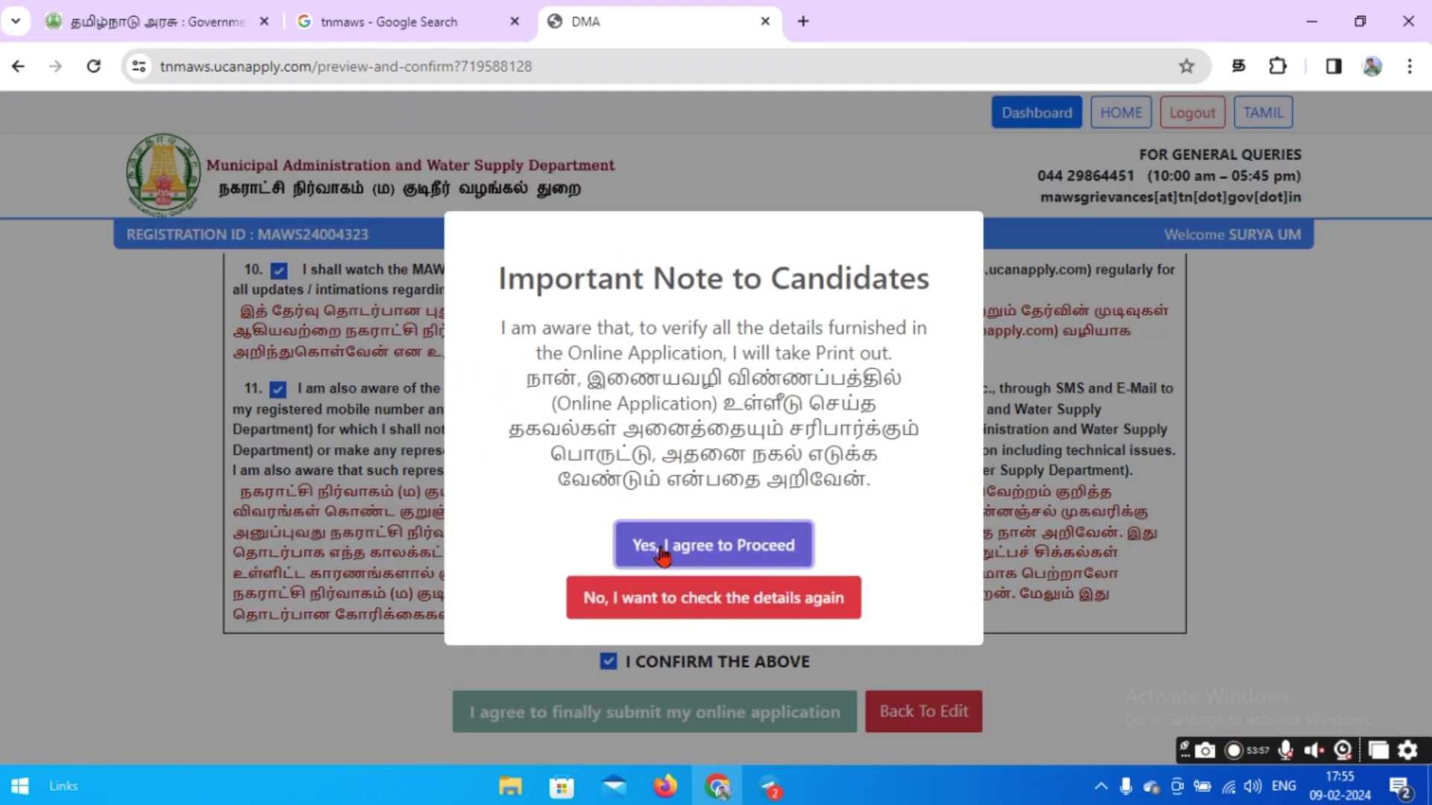
left_click(660, 552)
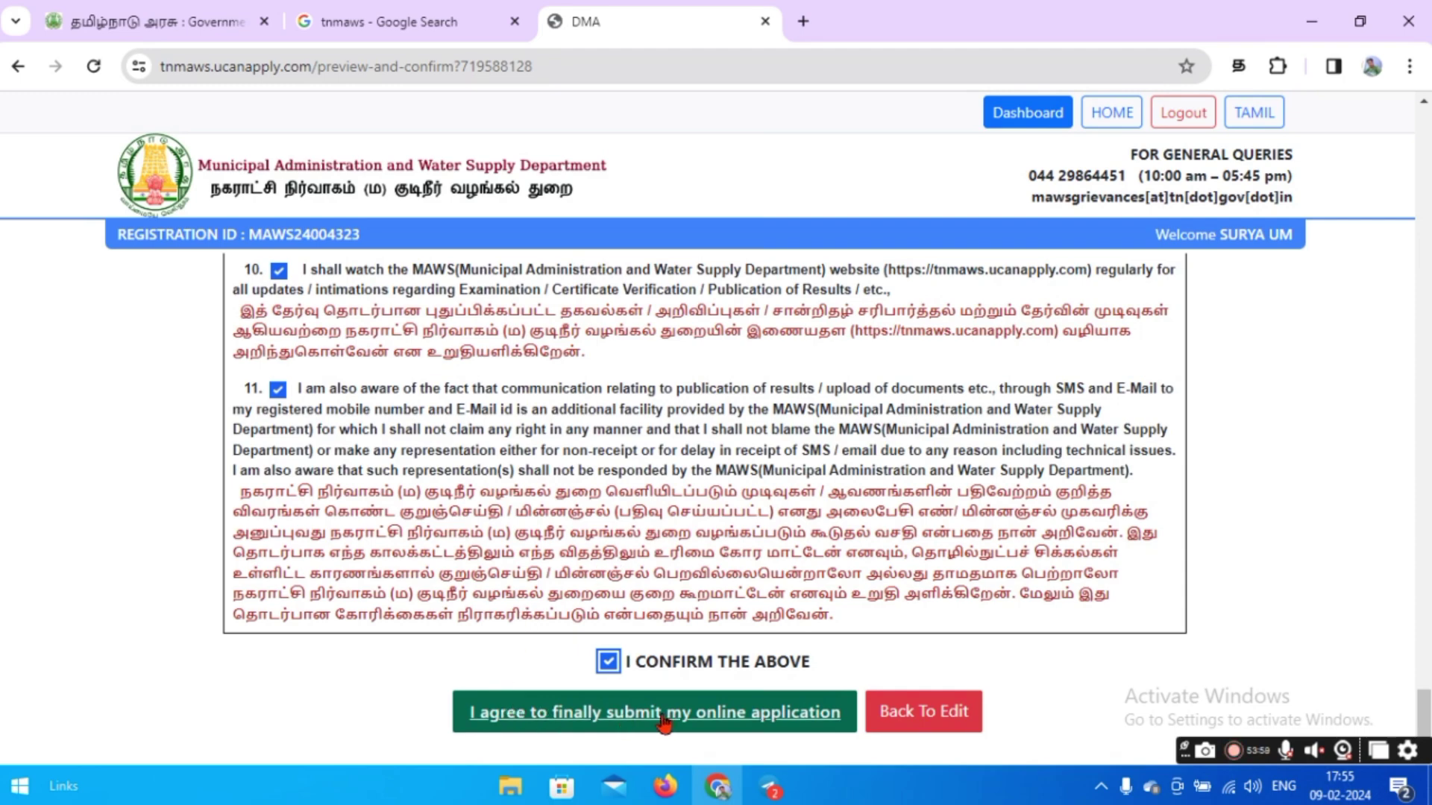
left_click(665, 716)
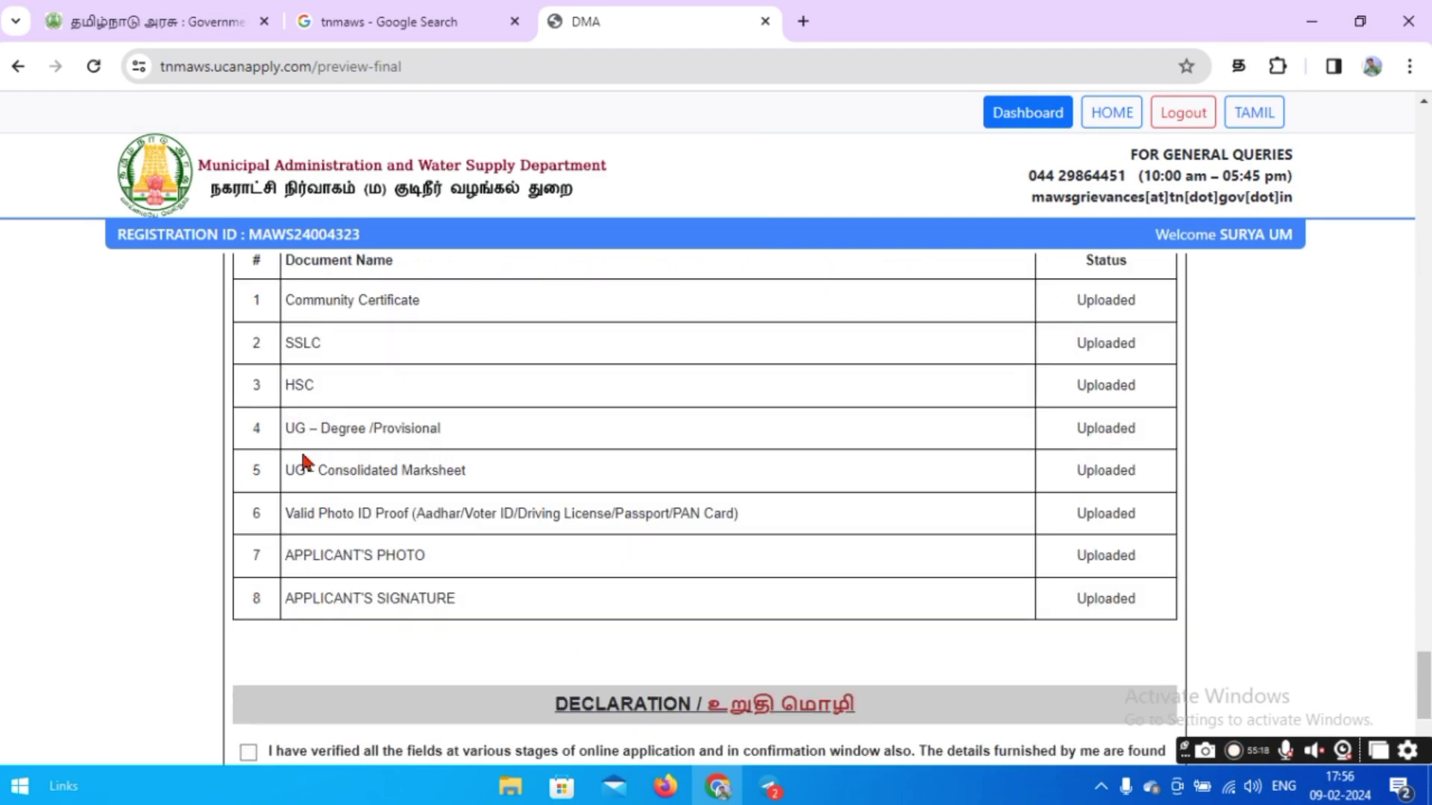
scroll(306, 462, "down", 2)
Confirm the final declaration, accept the no-edit and print-out warnings, and finally submit.
left_click(249, 612)
scroll(1004, 601, "down", 2)
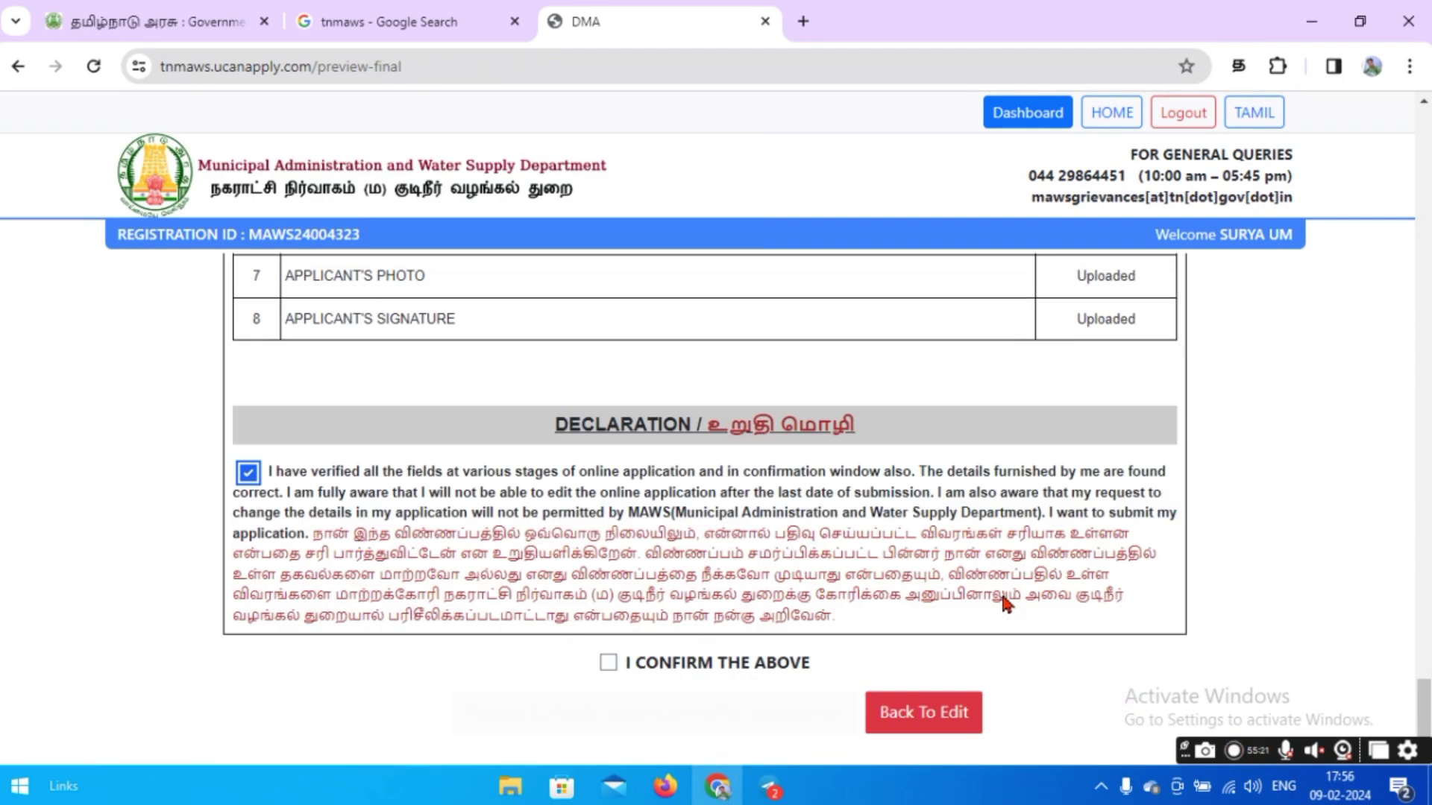
left_click(622, 663)
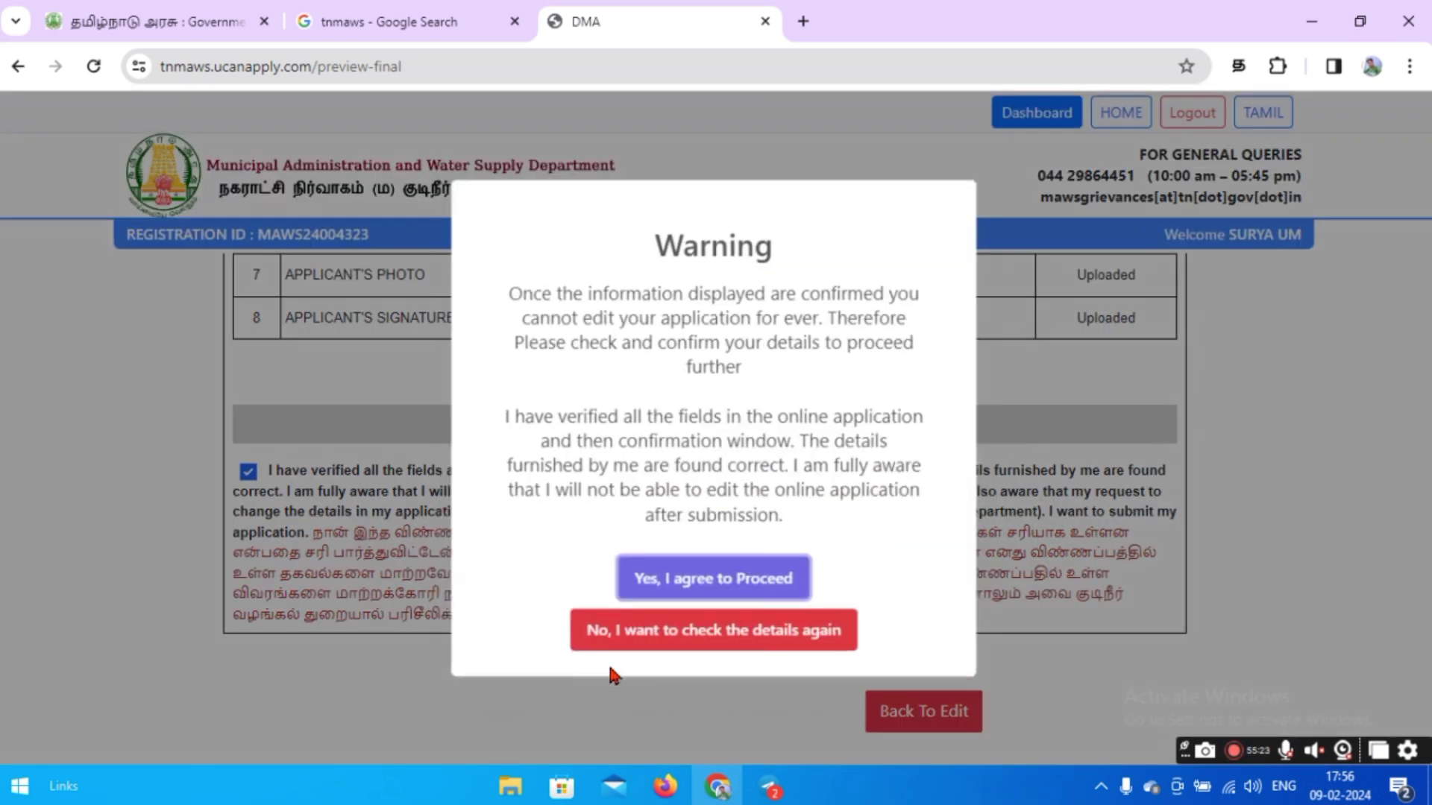
left_click(644, 593)
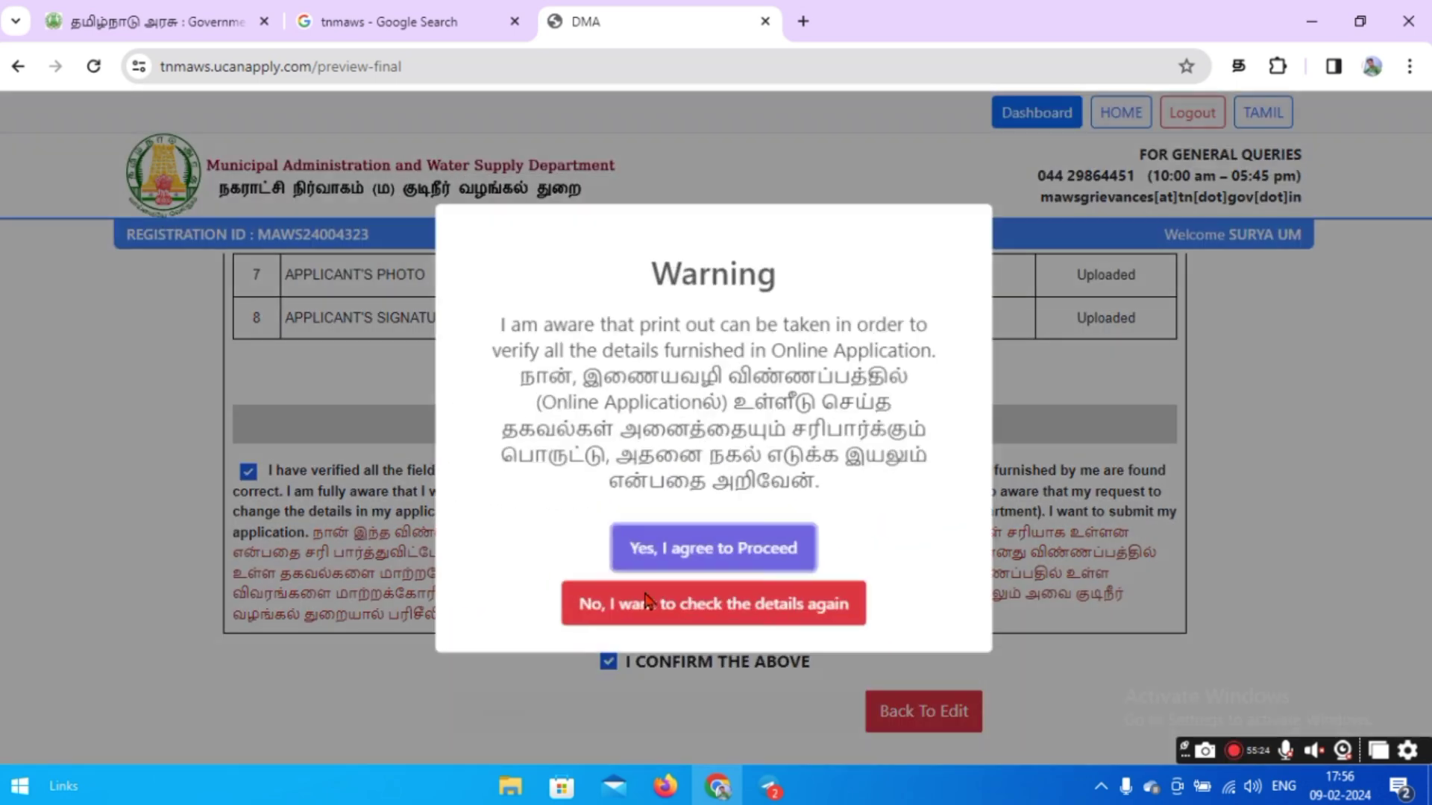
left_click(659, 561)
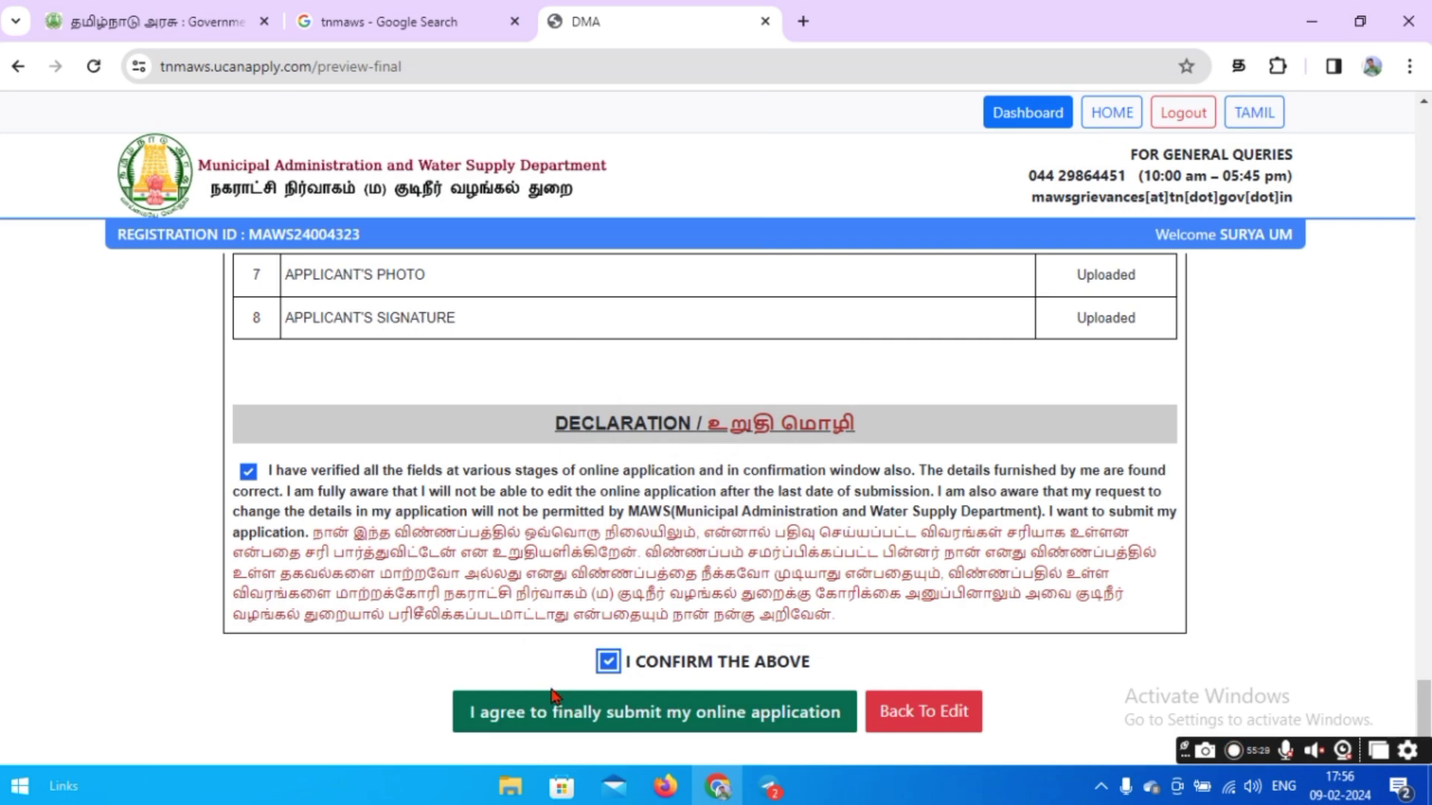
left_click(569, 722)
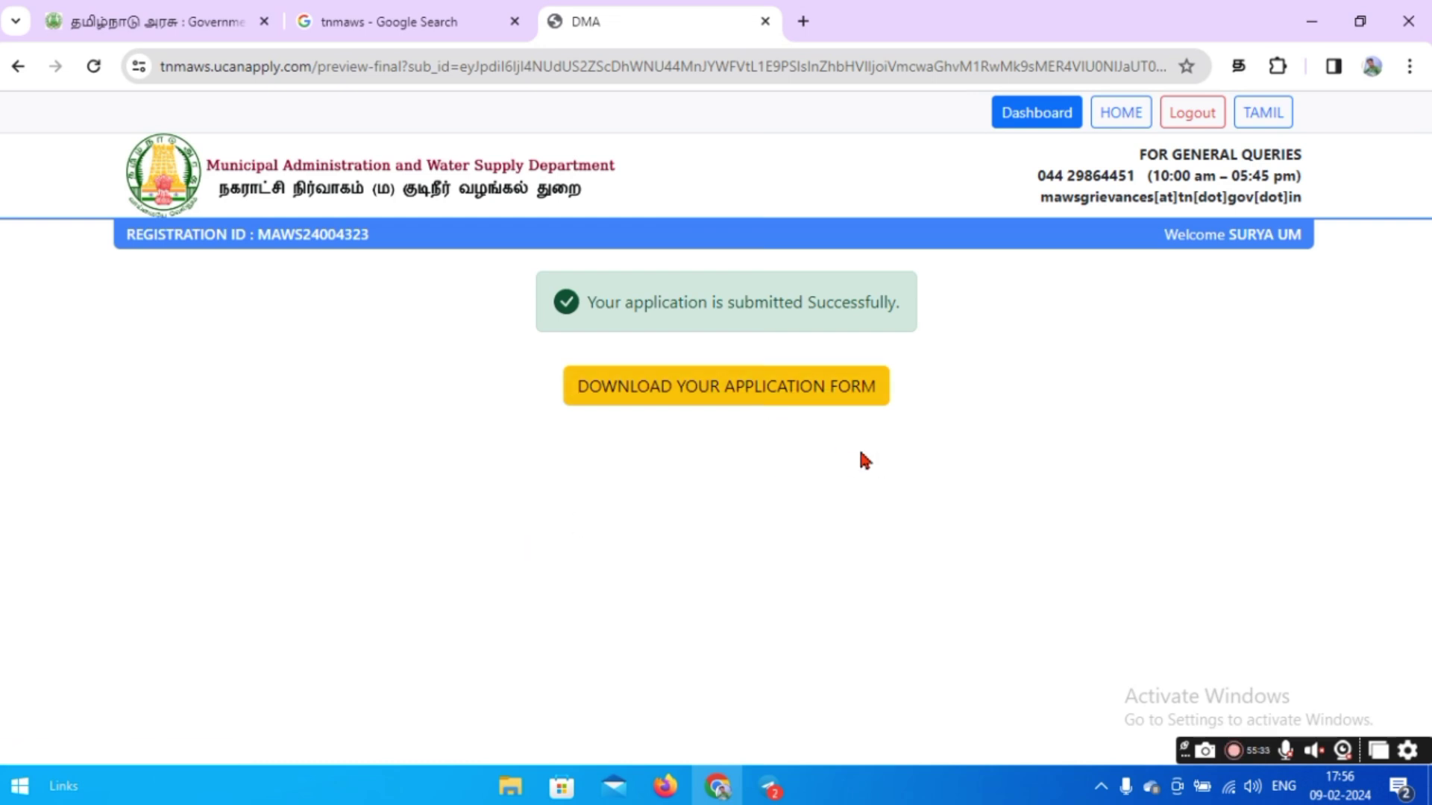
Open the printable application form and zoom it out to 50% to review it.
left_click(766, 400)
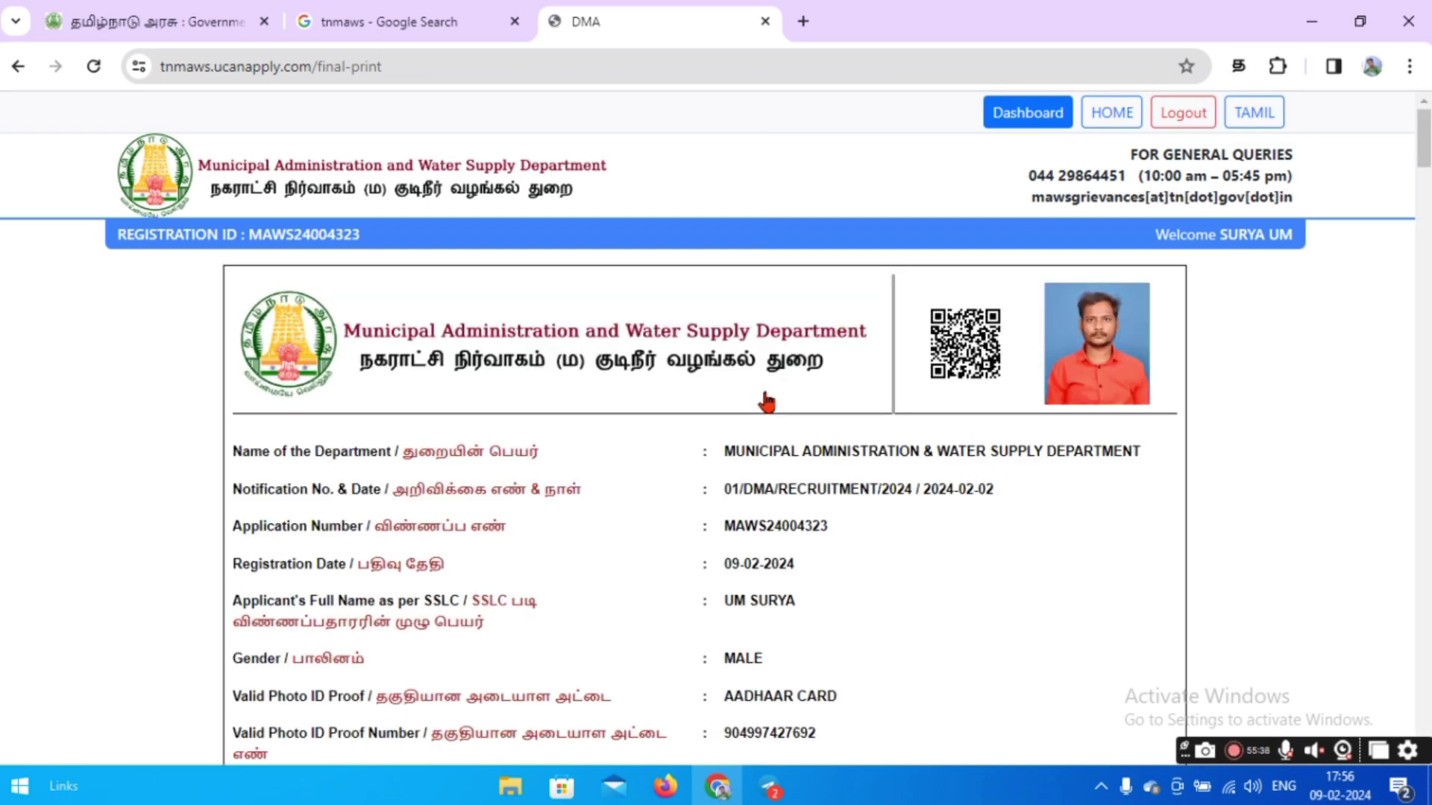
scroll(1240, 504, "down", 15)
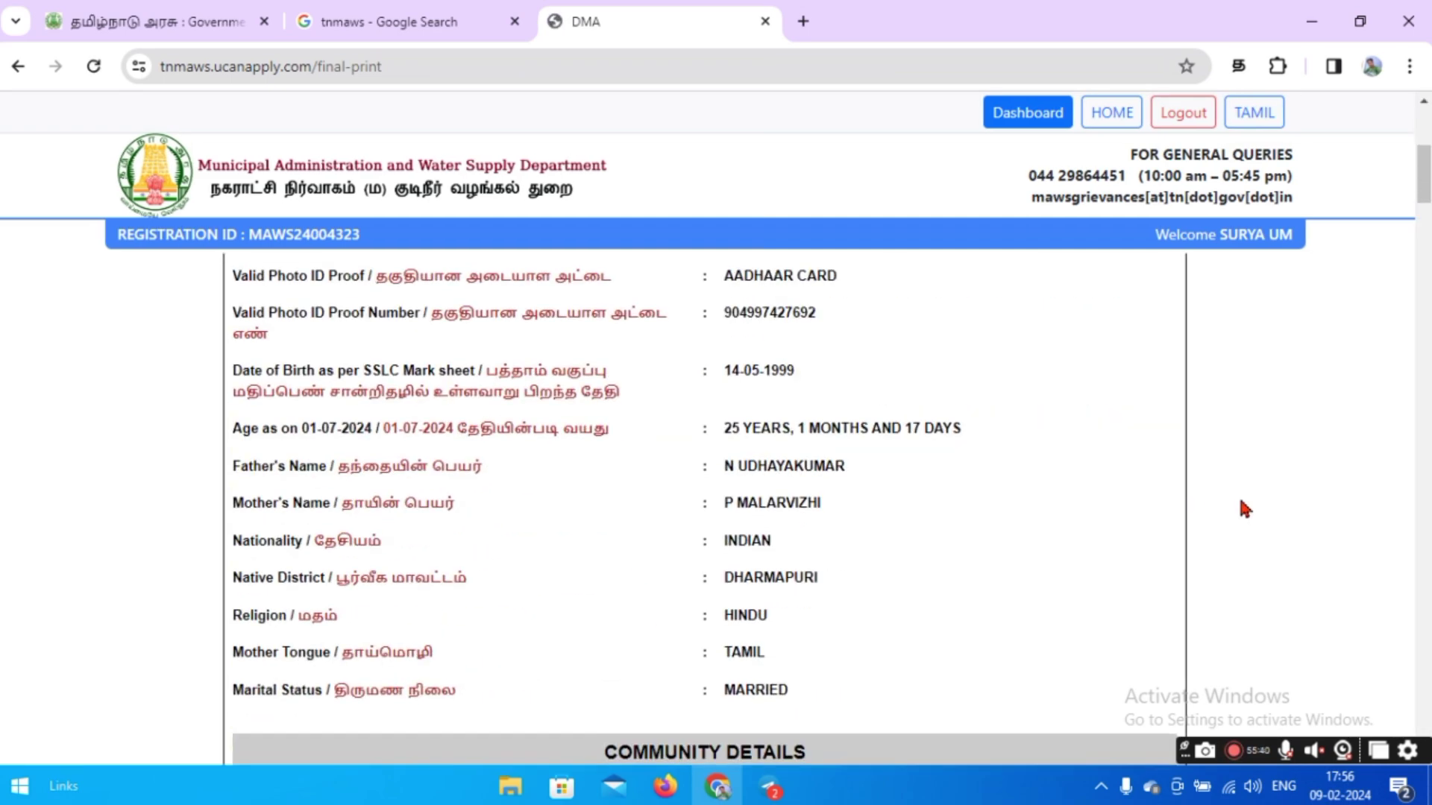
scroll(1240, 502, "up", 15)
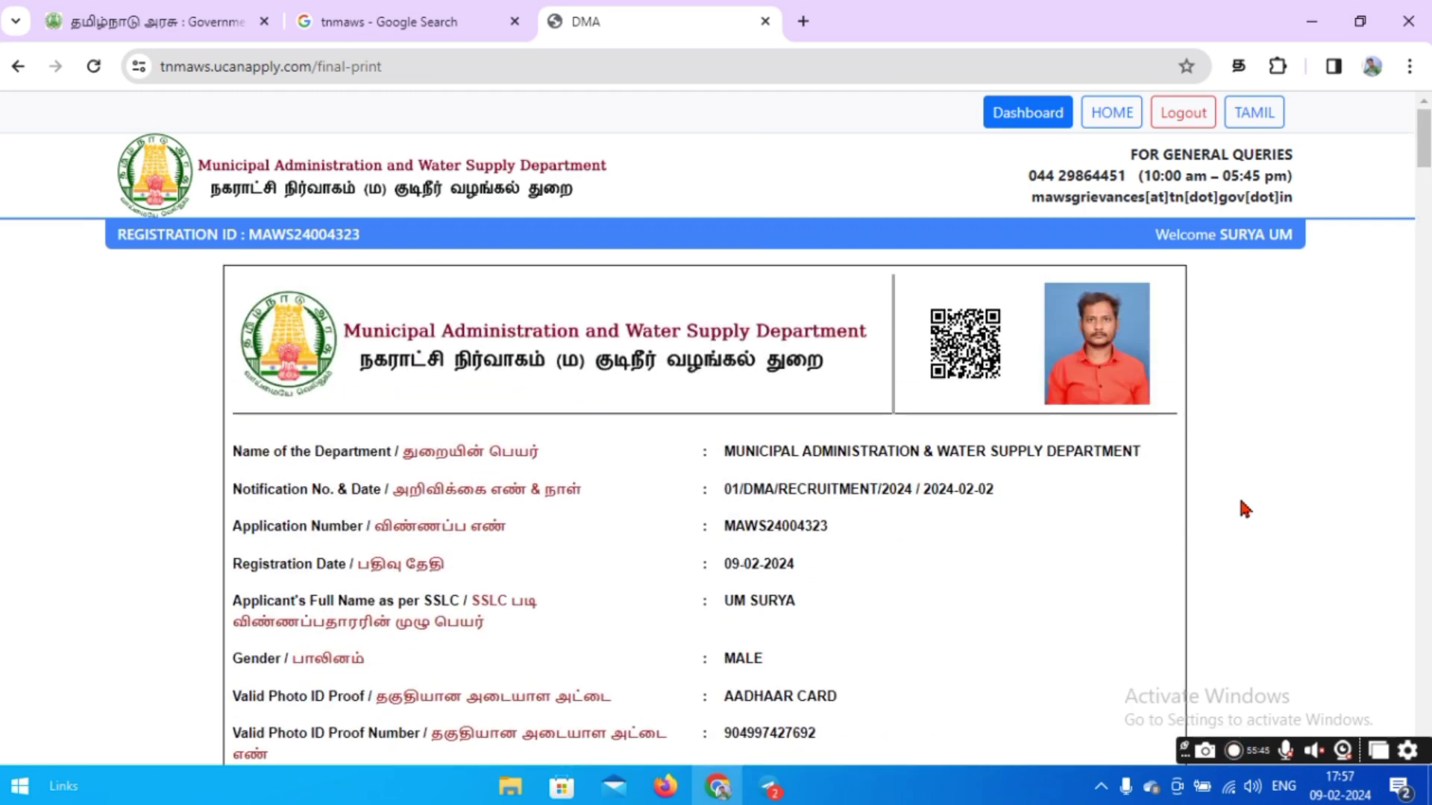
key("ctrl+minus")
key("ctrl+minus")
key("ctrl+minus")
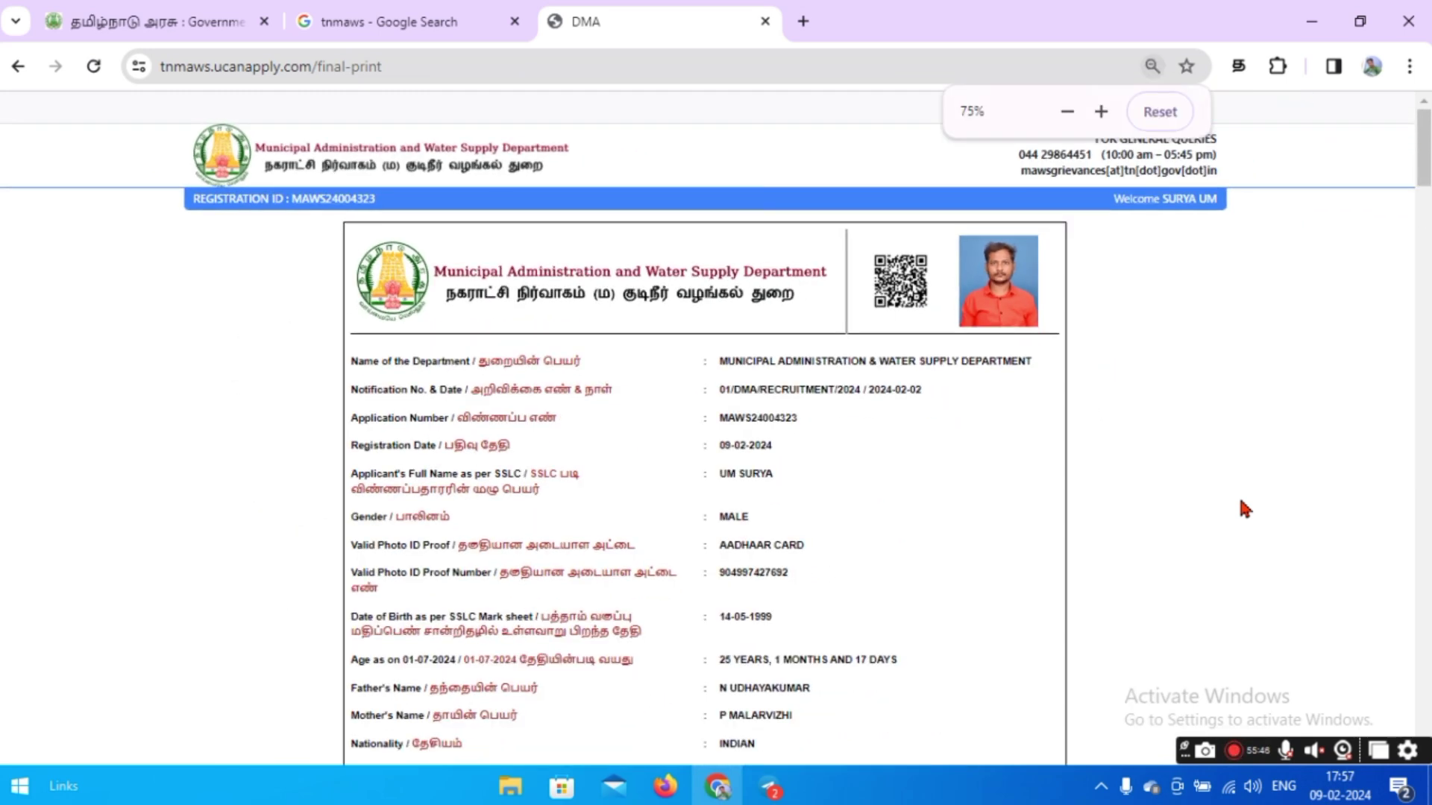
scroll(1240, 501, "down", 2)
scroll(1213, 473, "up", 2)
key("ctrl+minus")
key("ctrl+minus")
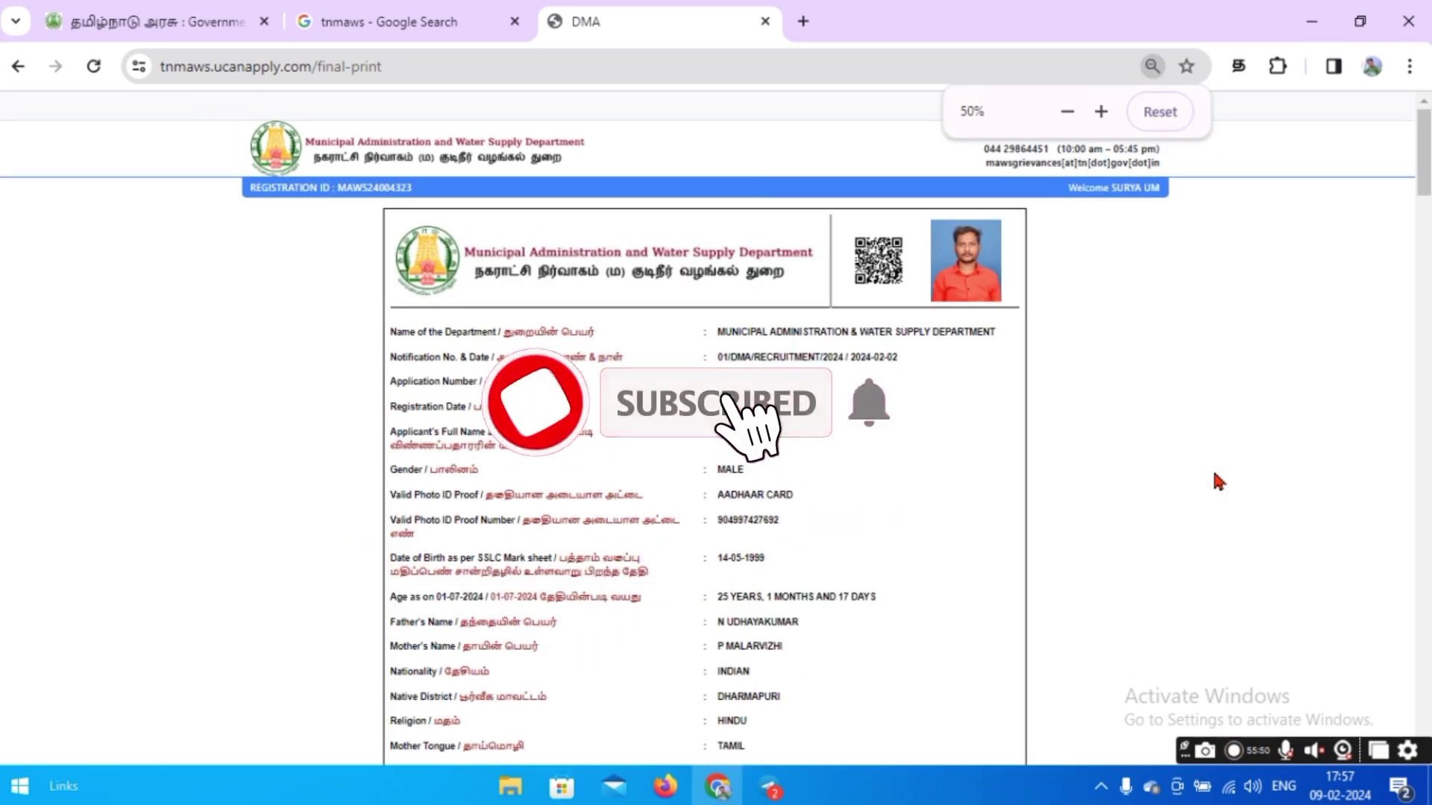
scroll(1306, 520, "down", 5)
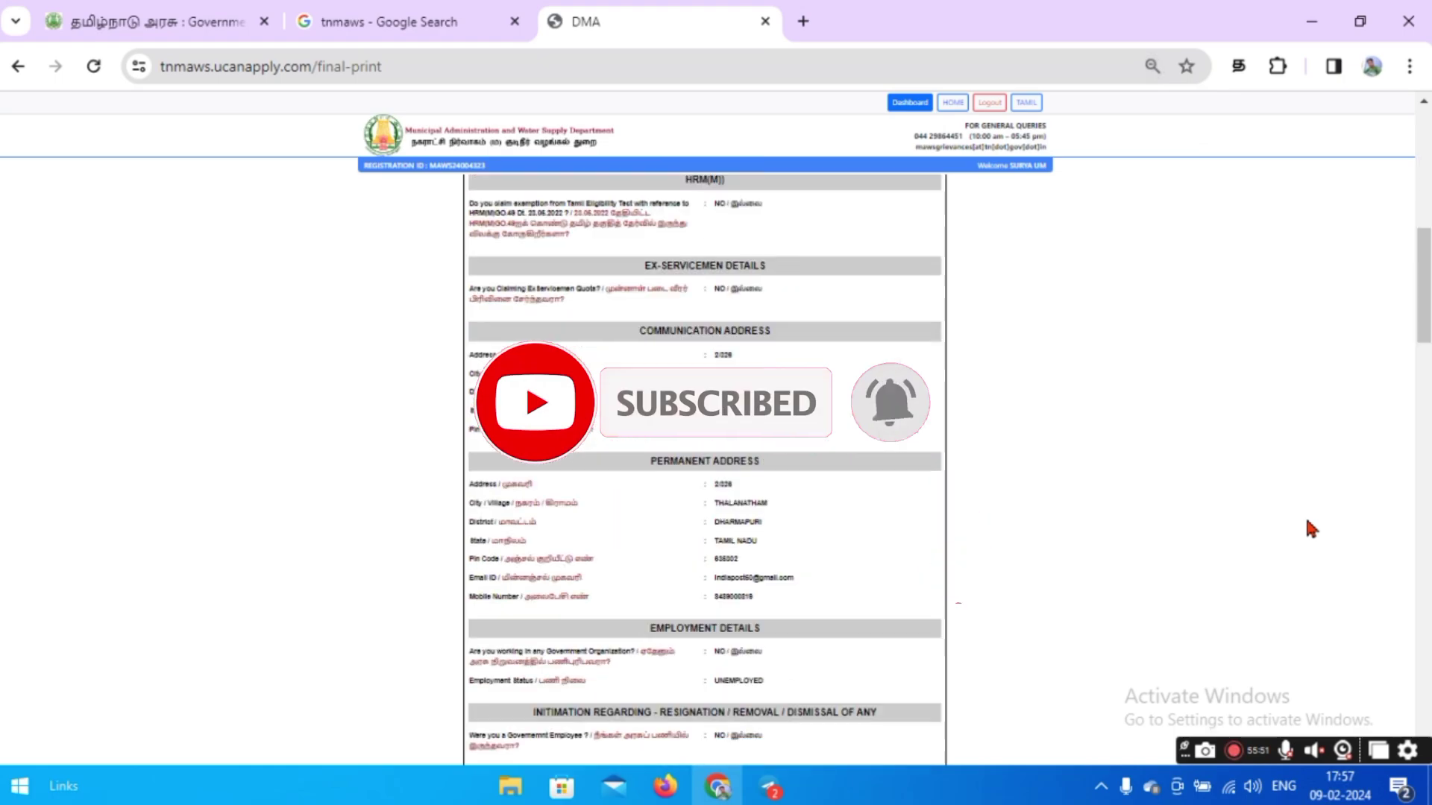